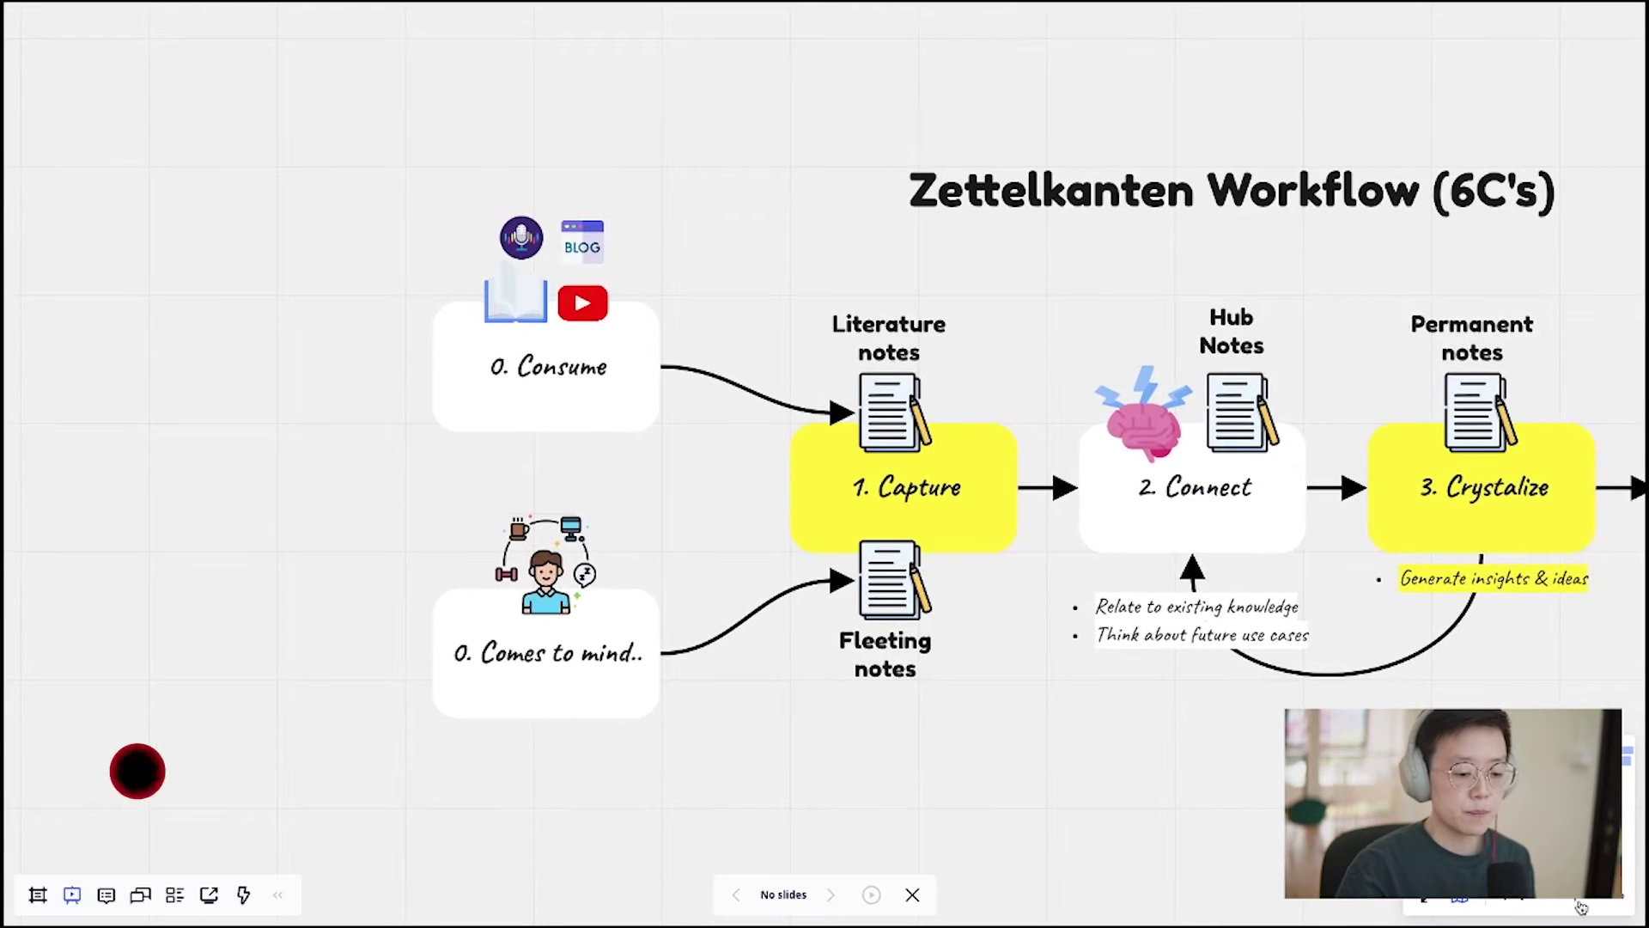
Zoom and pan across the Miro diagram through Capture, Connect and Crystalize to 4. Create
scroll(996, 722, "up", 3)
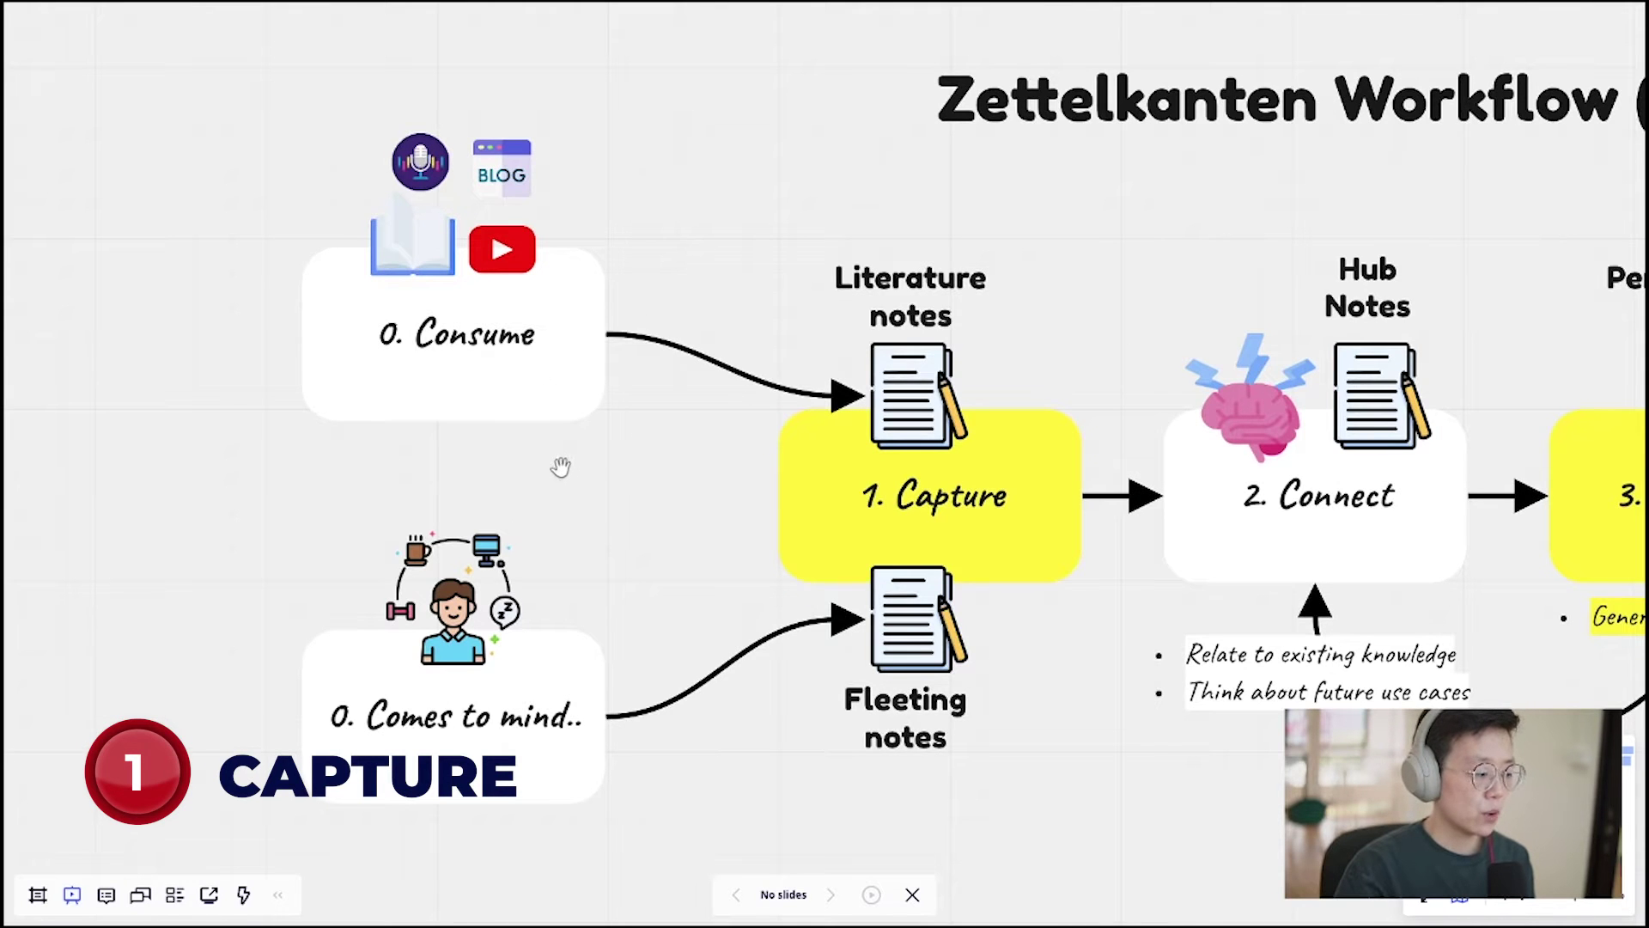
left_click_drag(560, 466, 547, 423)
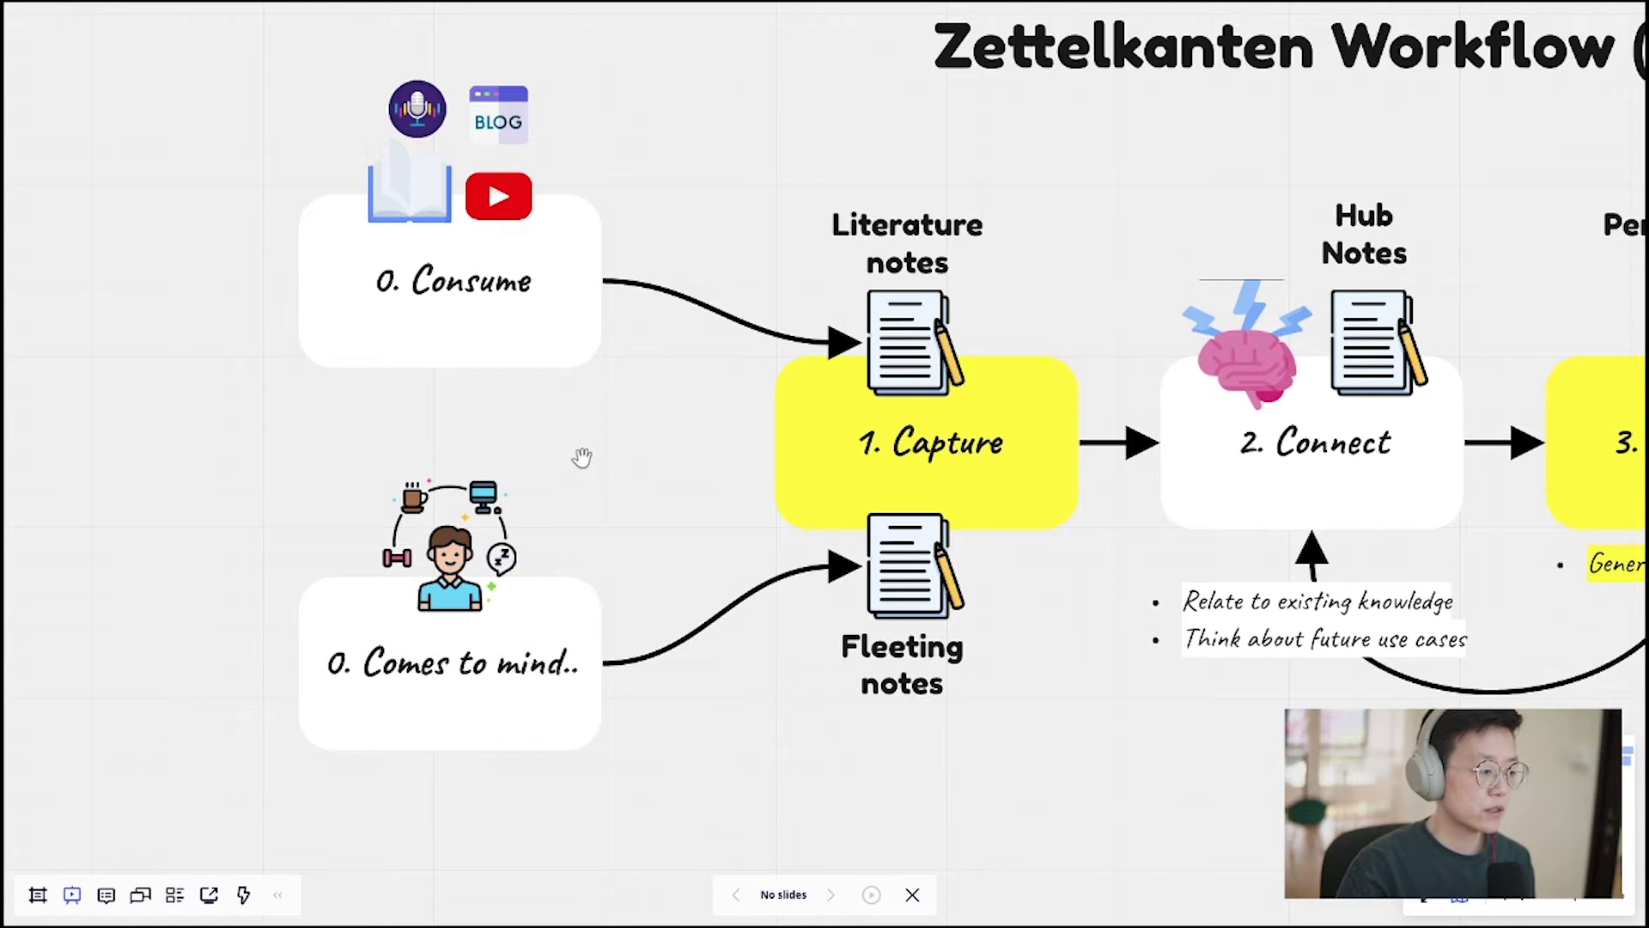
scroll(549, 432, "right", 2)
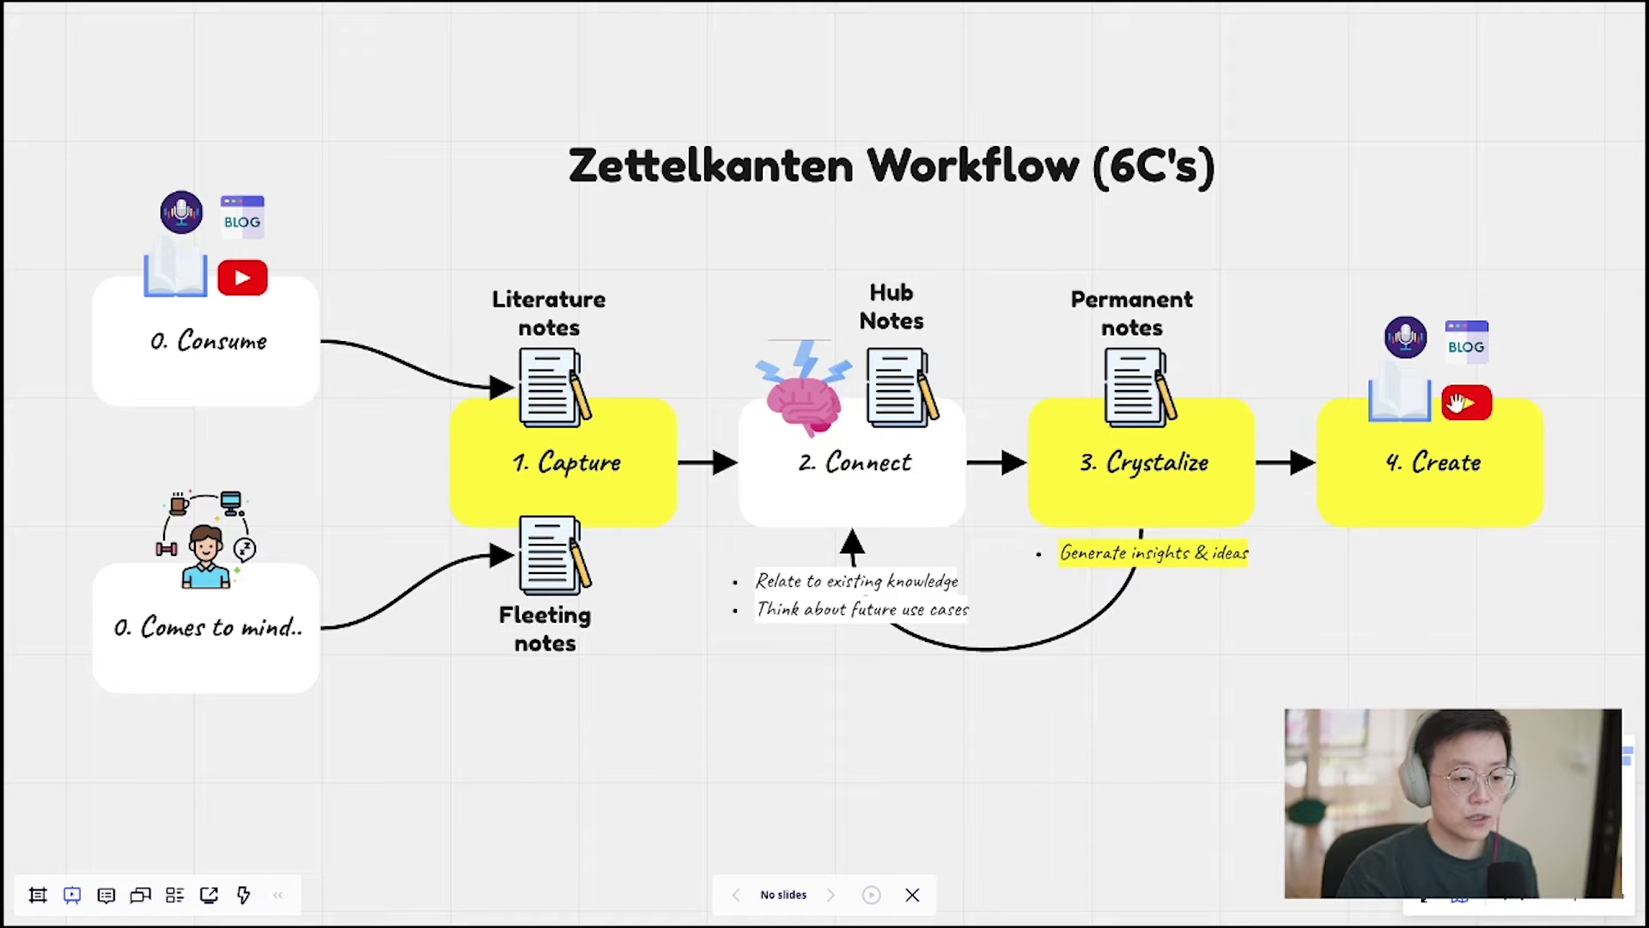
Zoom out the Miro board to see the whole workflow
key("ctrl+minus")
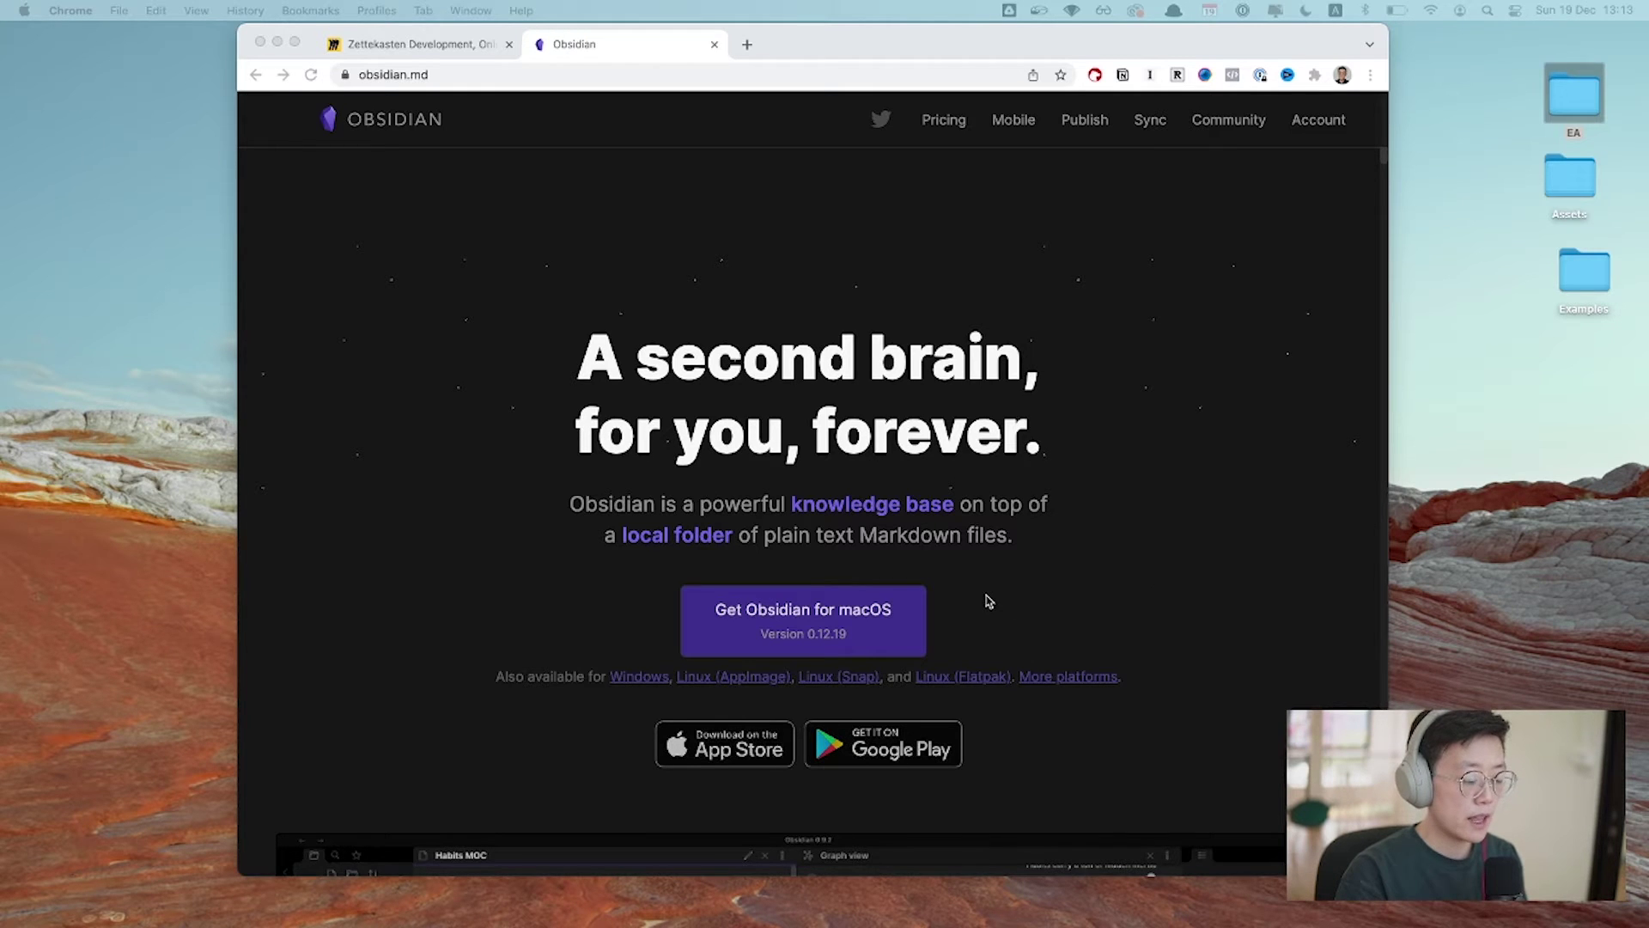
Scroll the obsidian.md homepage, then move to the desktop with the Finder window
scroll(989, 601, "down", 1)
scroll(932, 607, "down", 1)
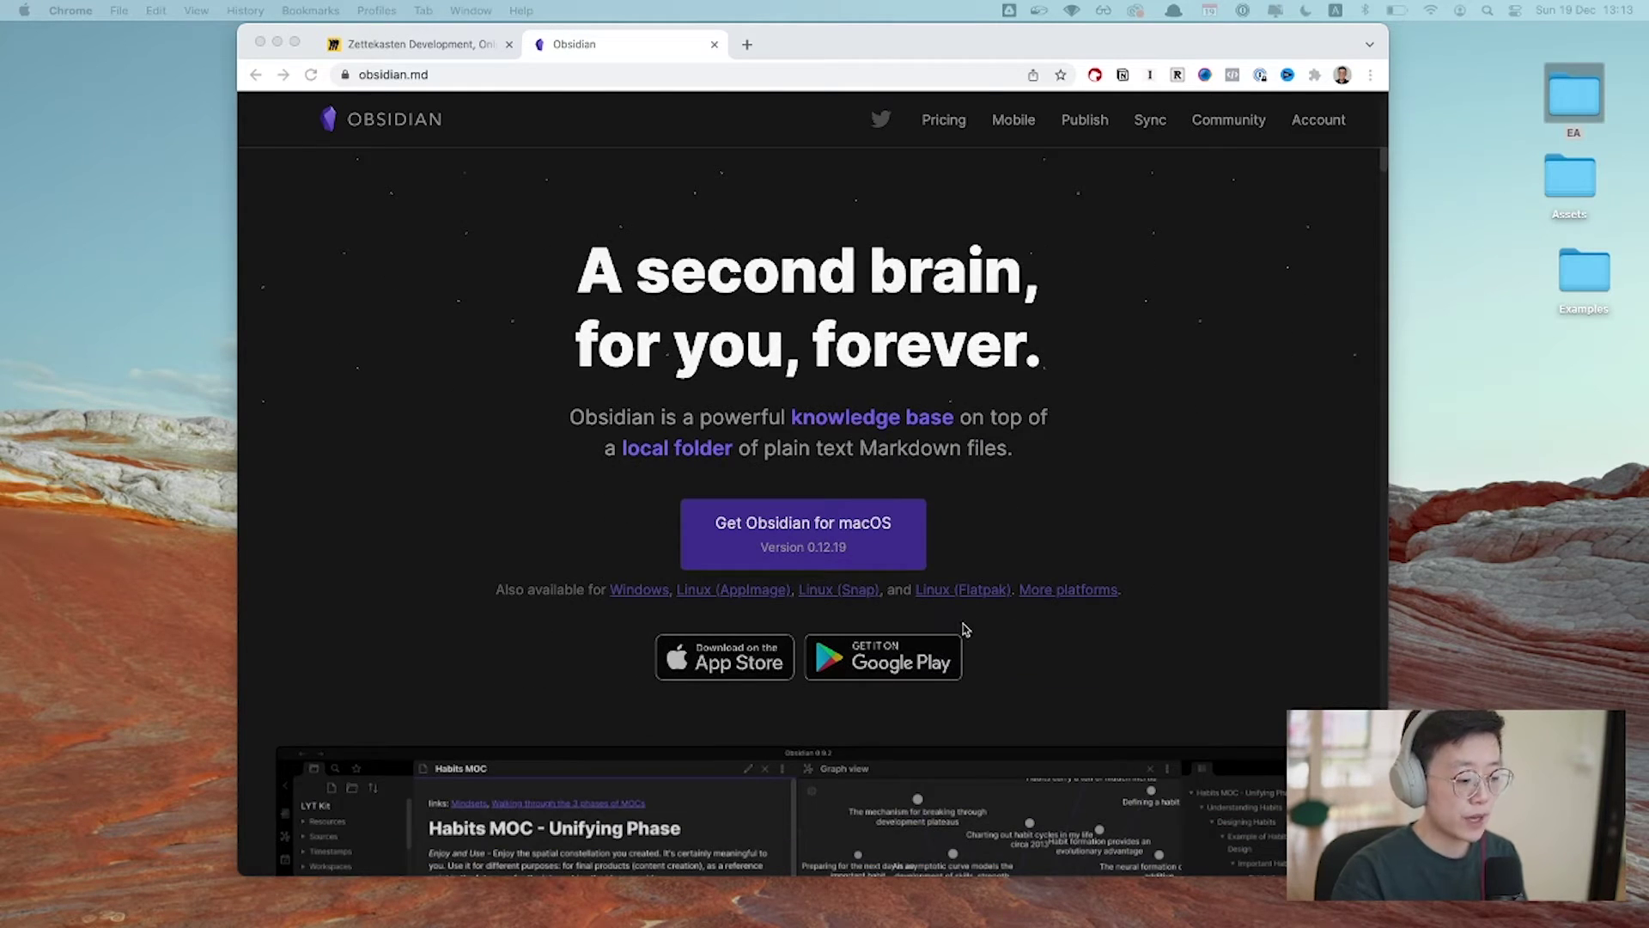
scroll(970, 643, "up", 1)
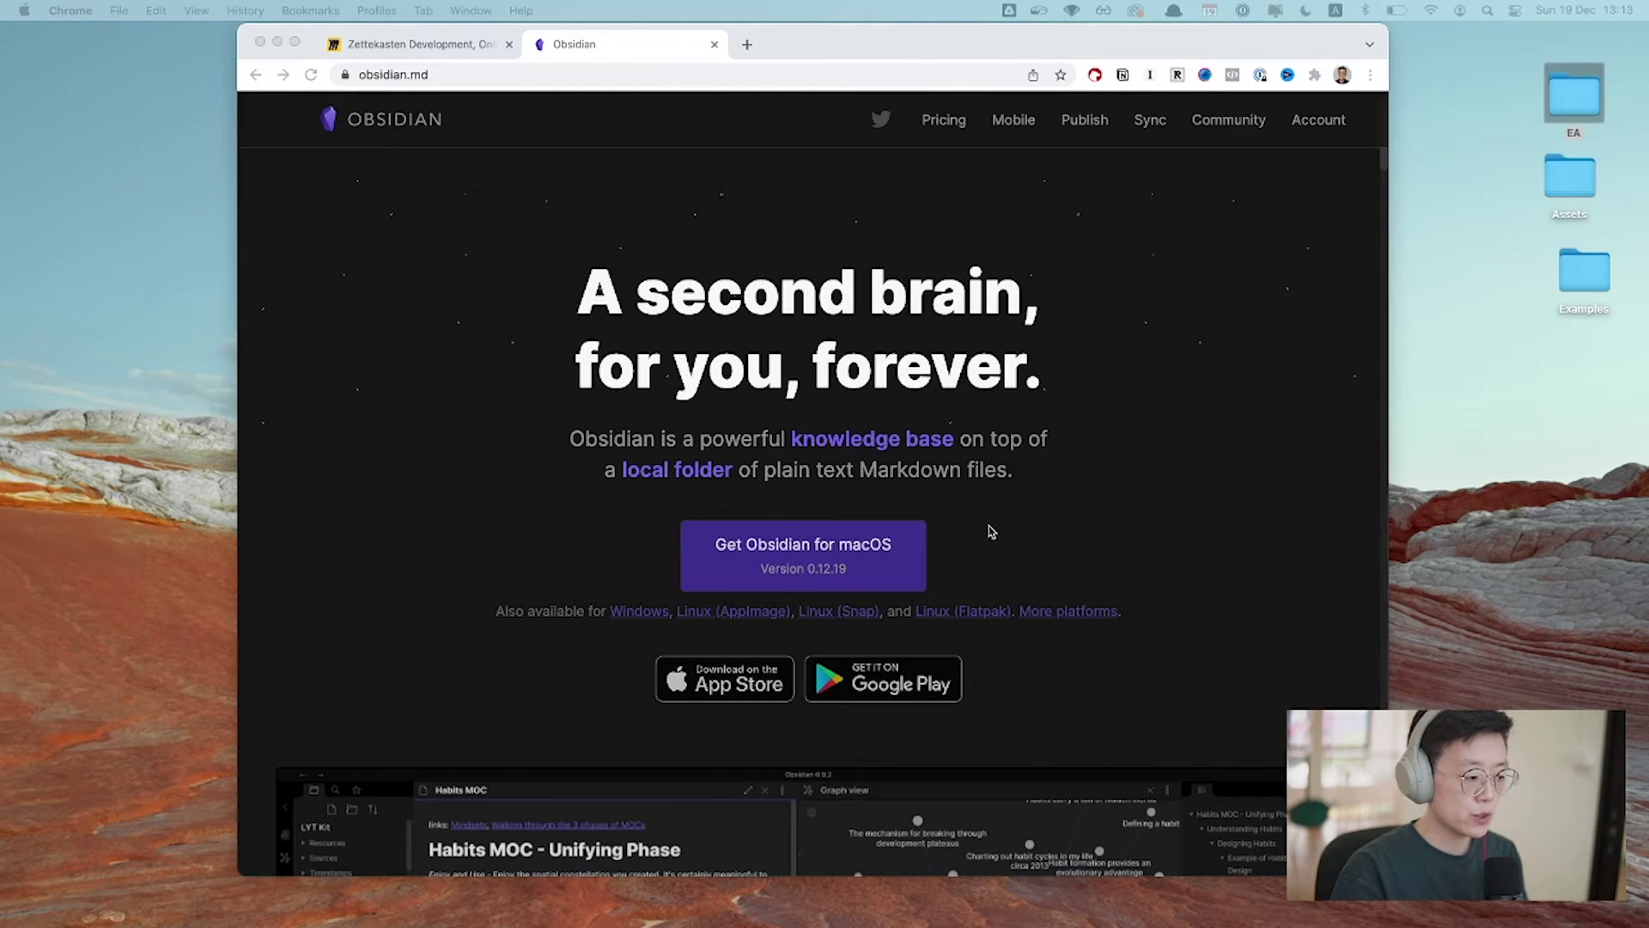
key("ctrl+Right")
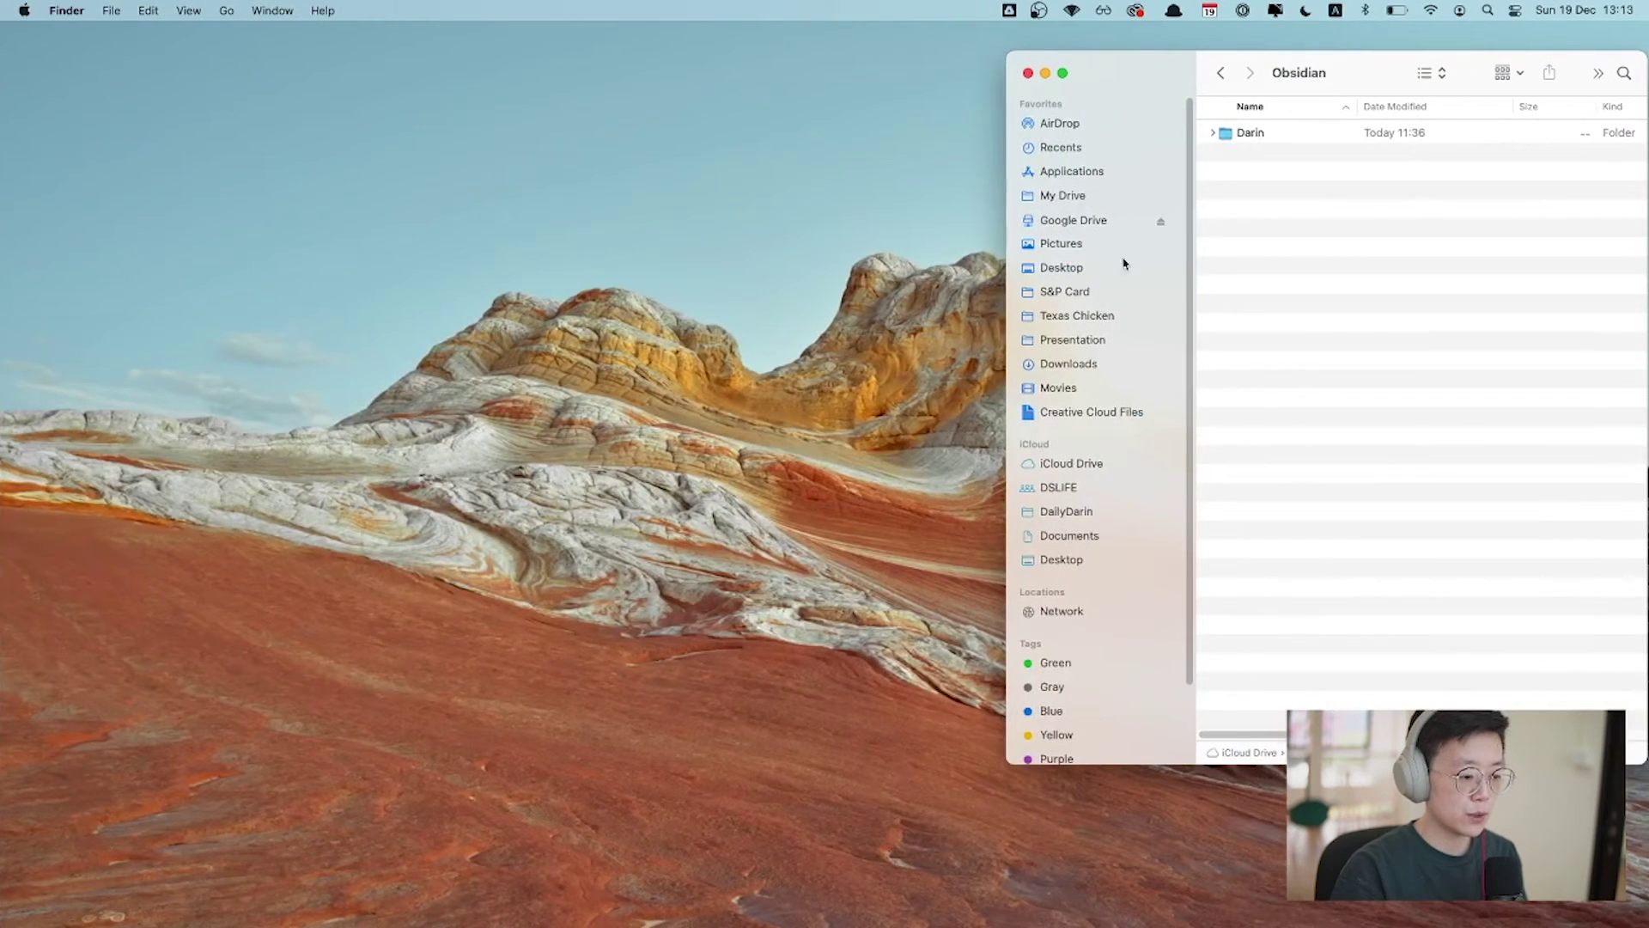
Launch Obsidian and create a new vault named Zettelkasten
mouse_move(824, 921)
left_click(957, 898)
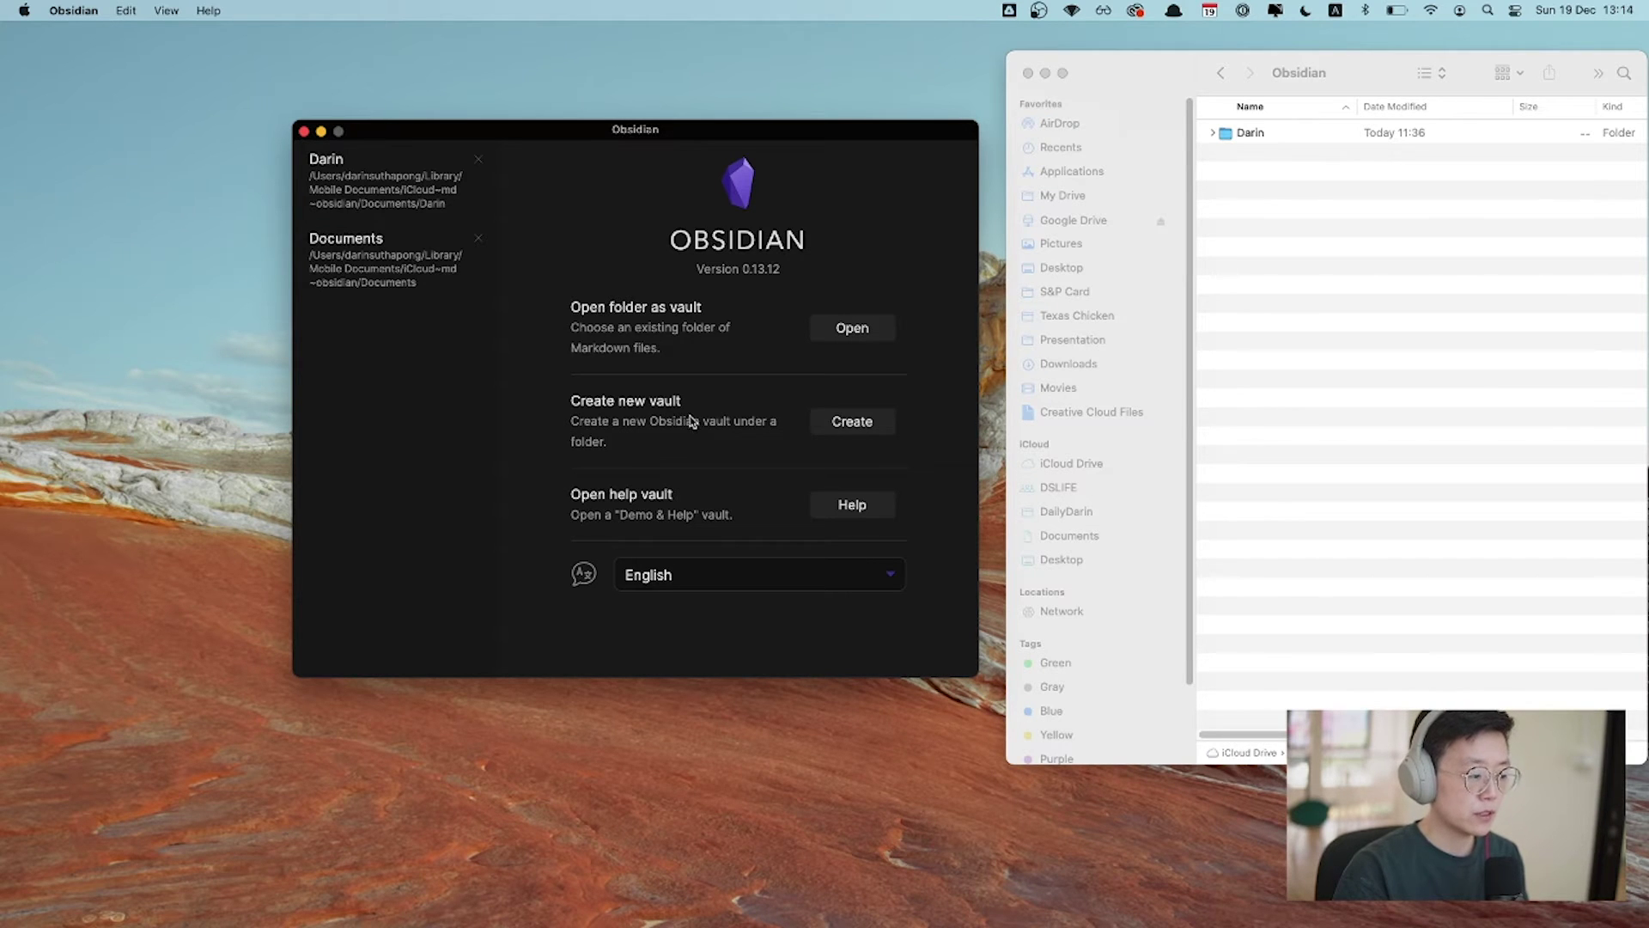
left_click(839, 429)
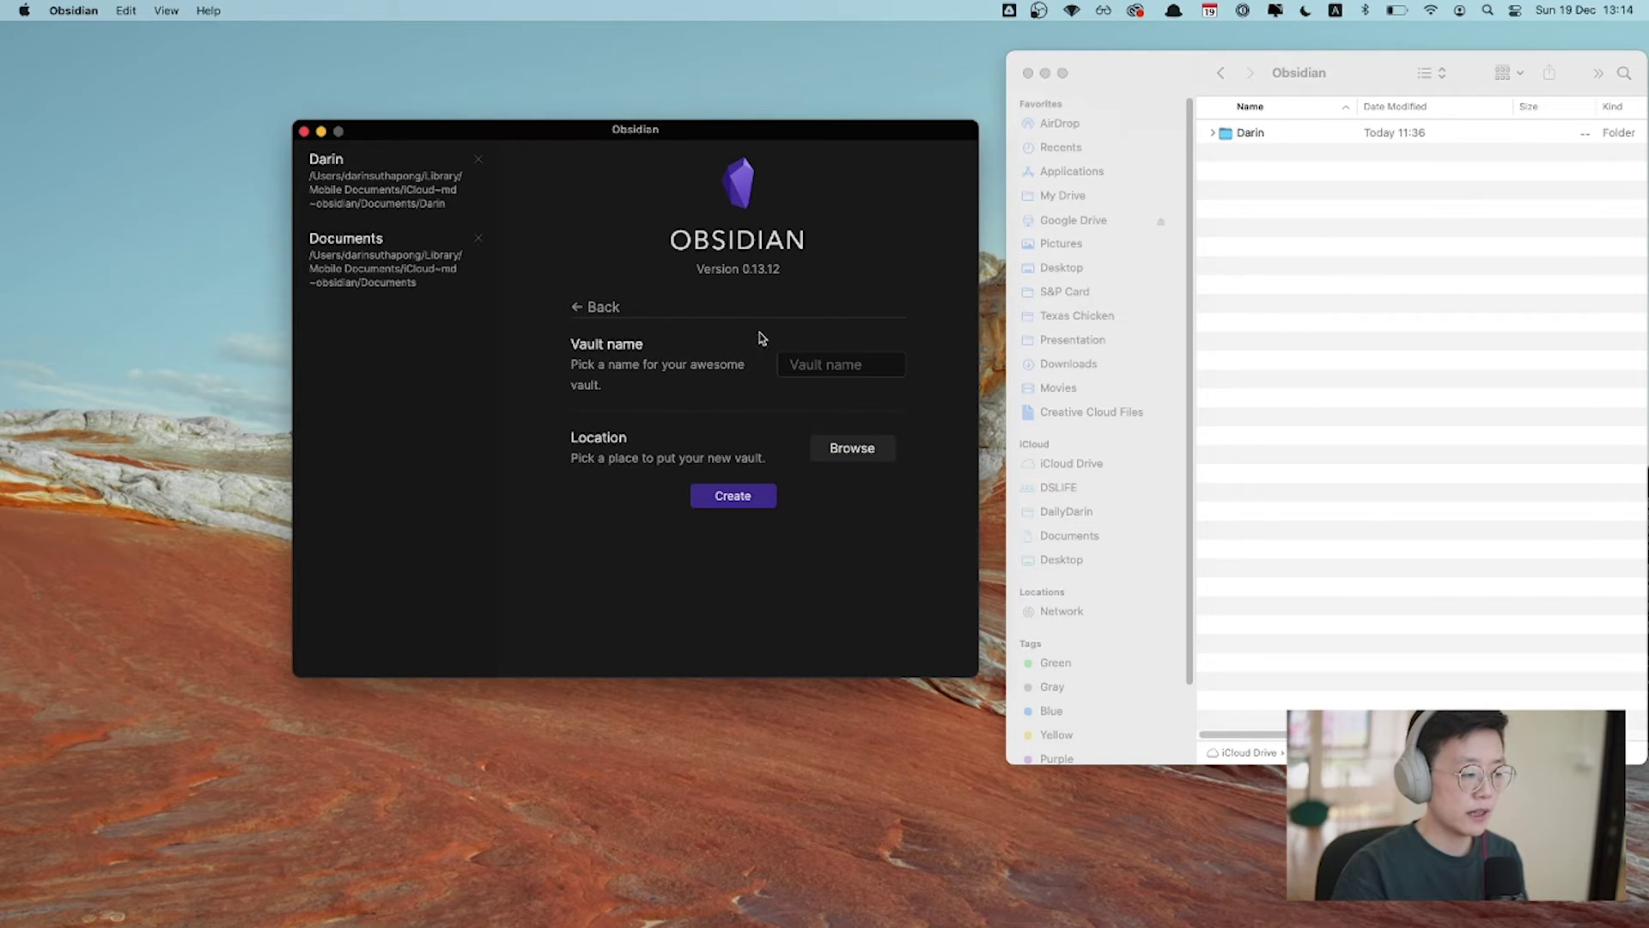
left_click(851, 363)
type("Zettelkasten")
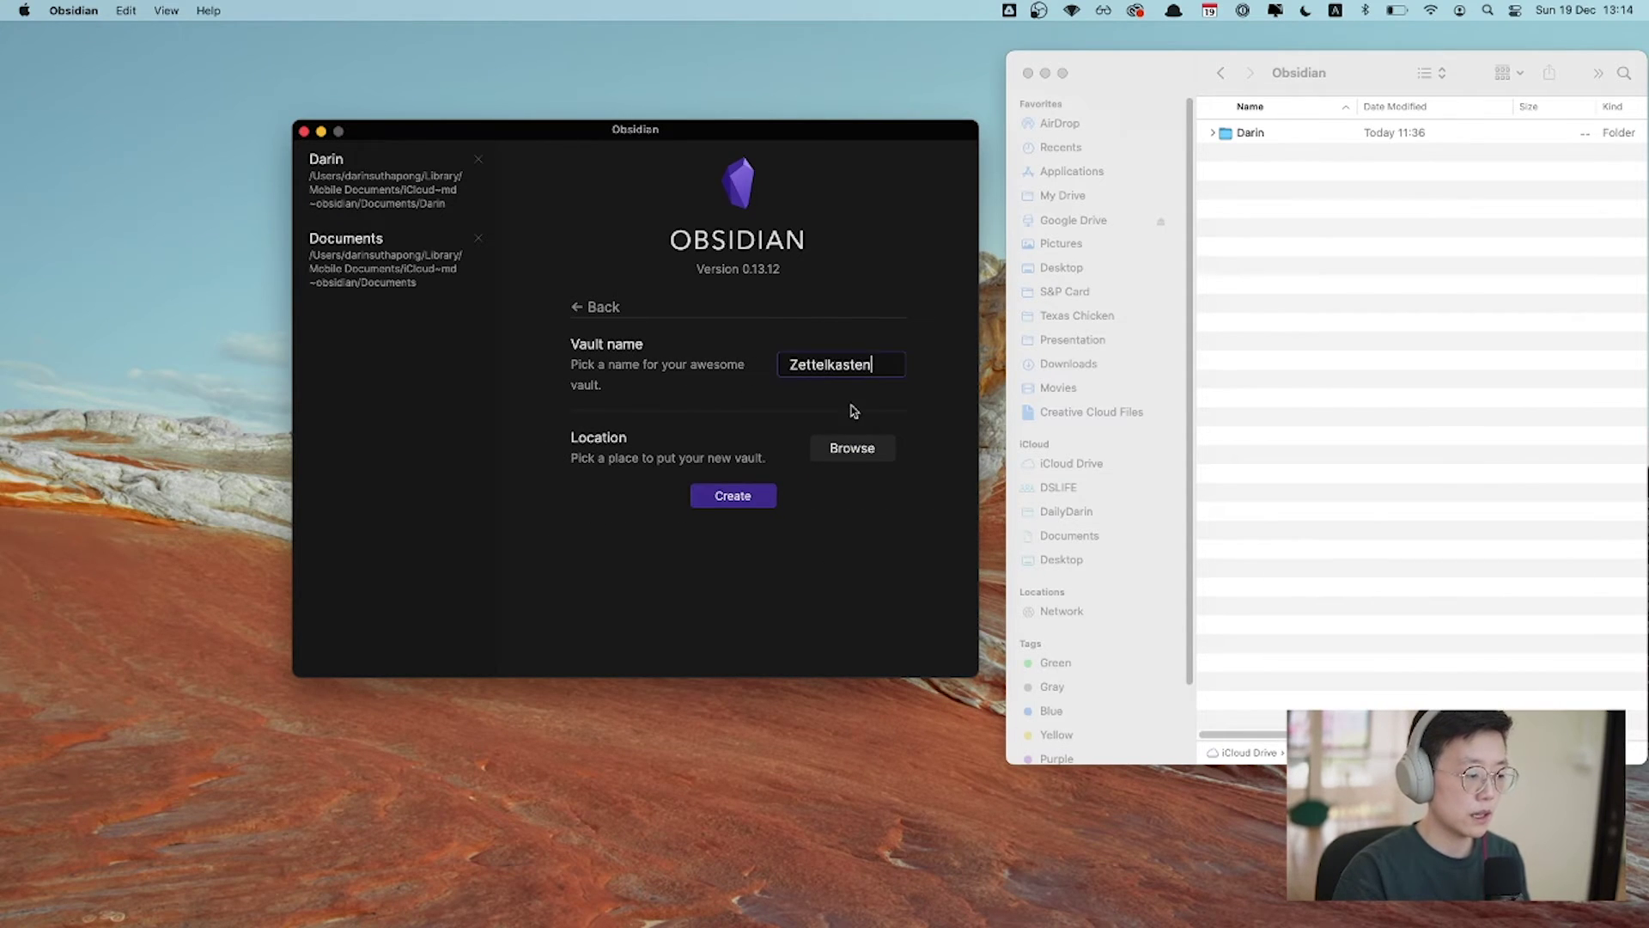
left_click(850, 448)
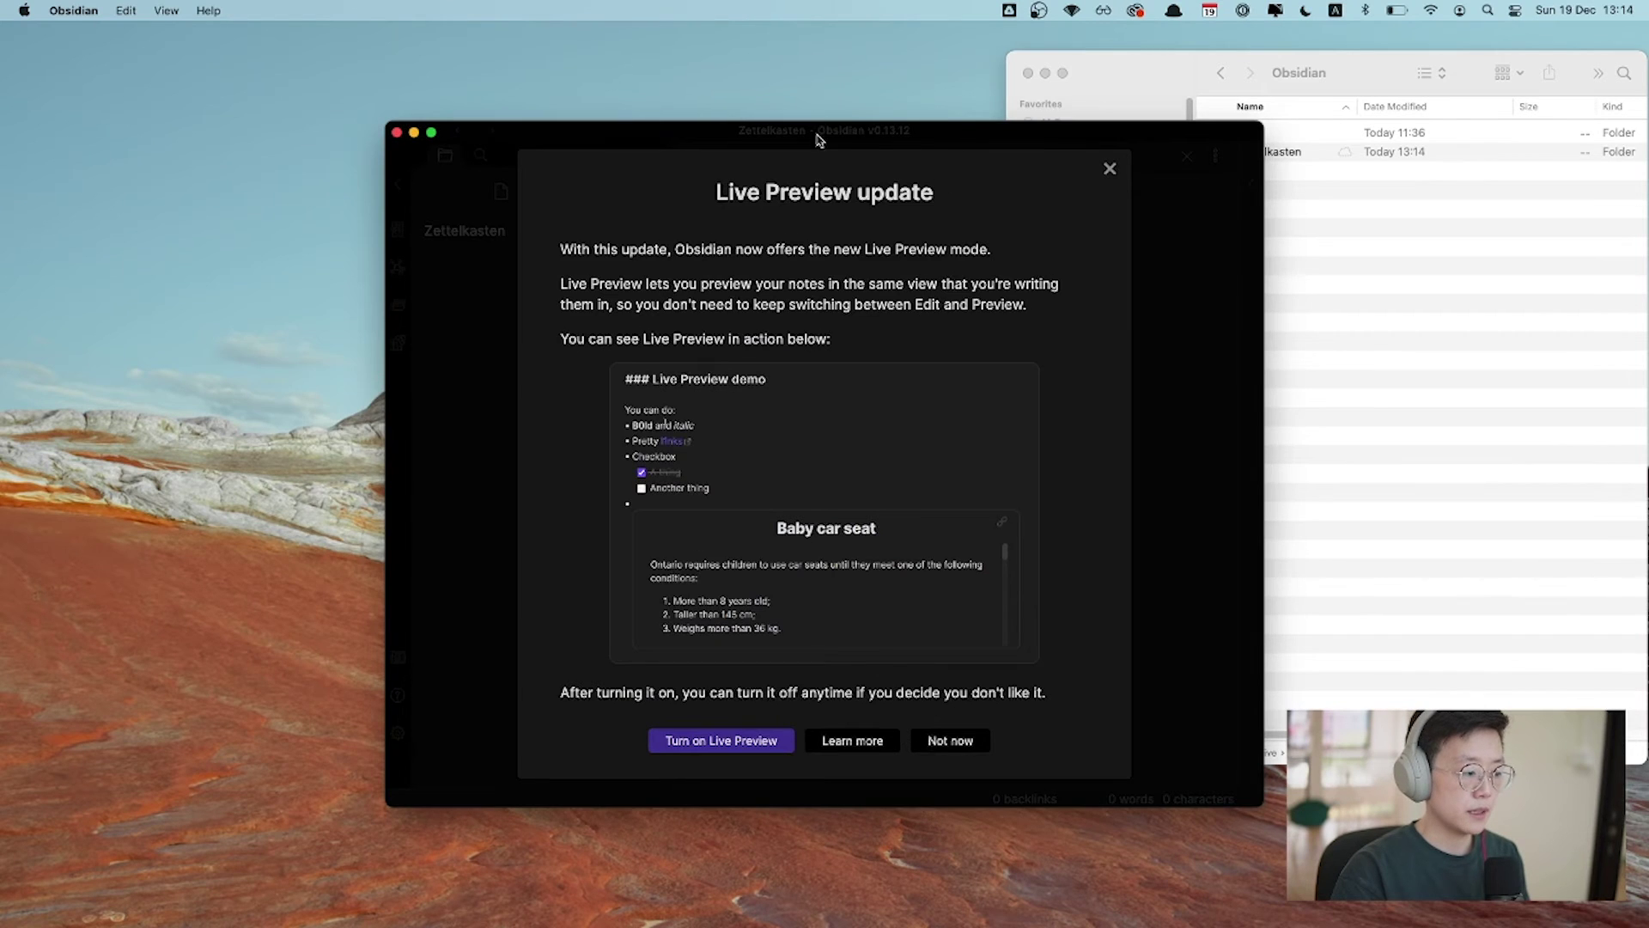
key("Escape")
Check in Finder that the Zettelkasten folder sits beside Darin
left_click(1270, 152)
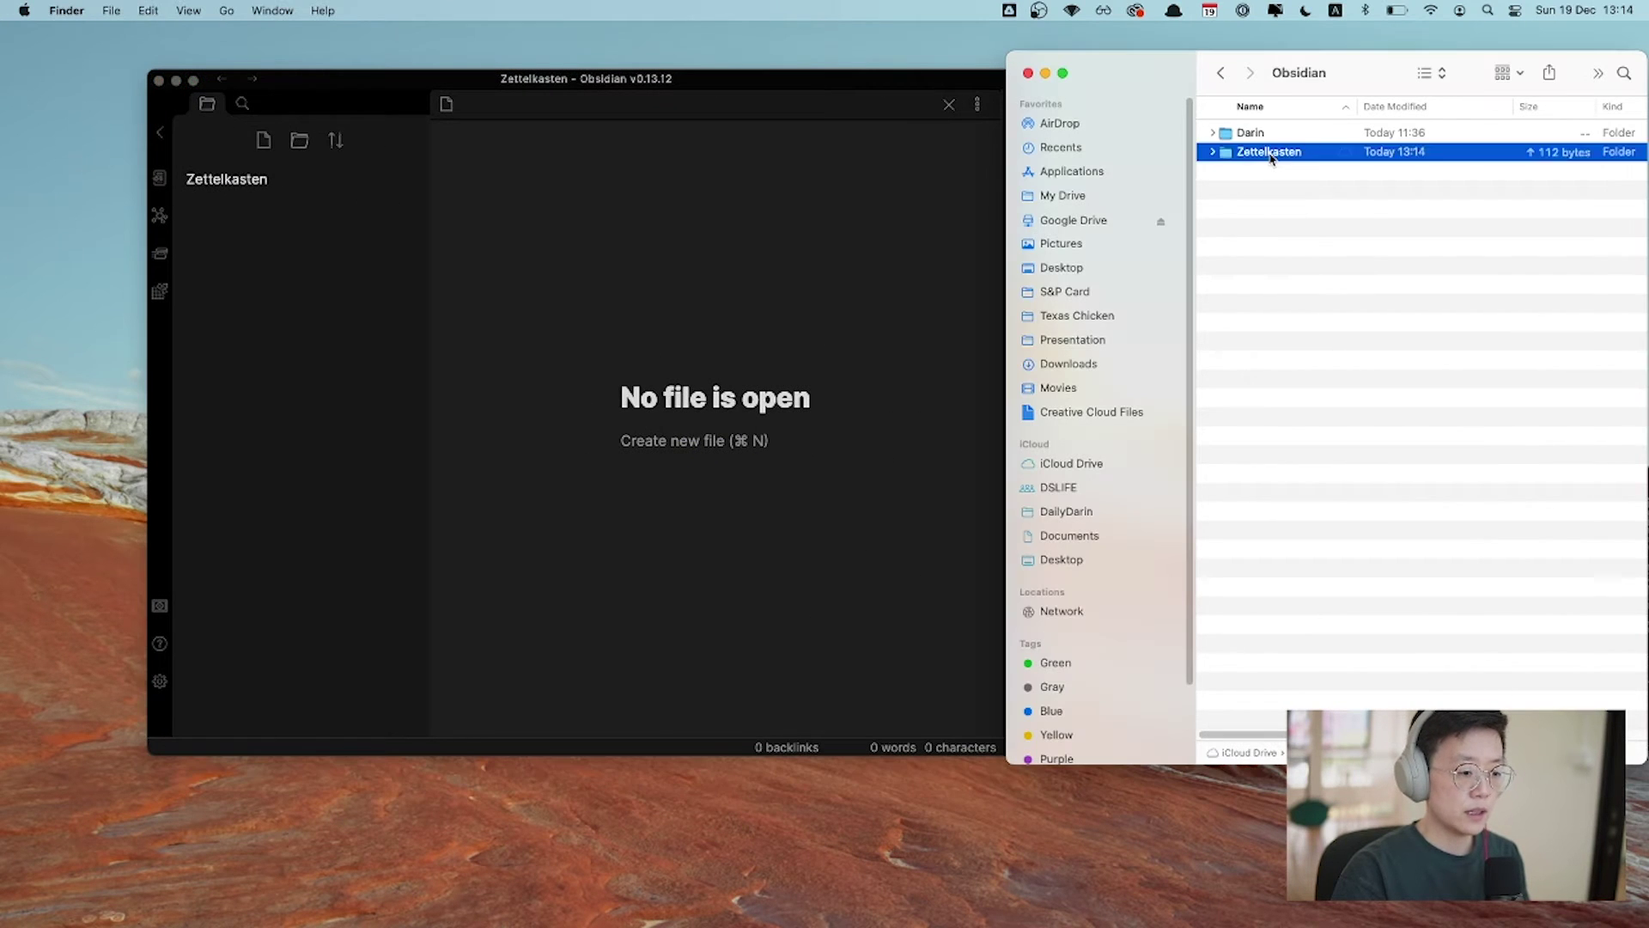
double_click(1270, 152)
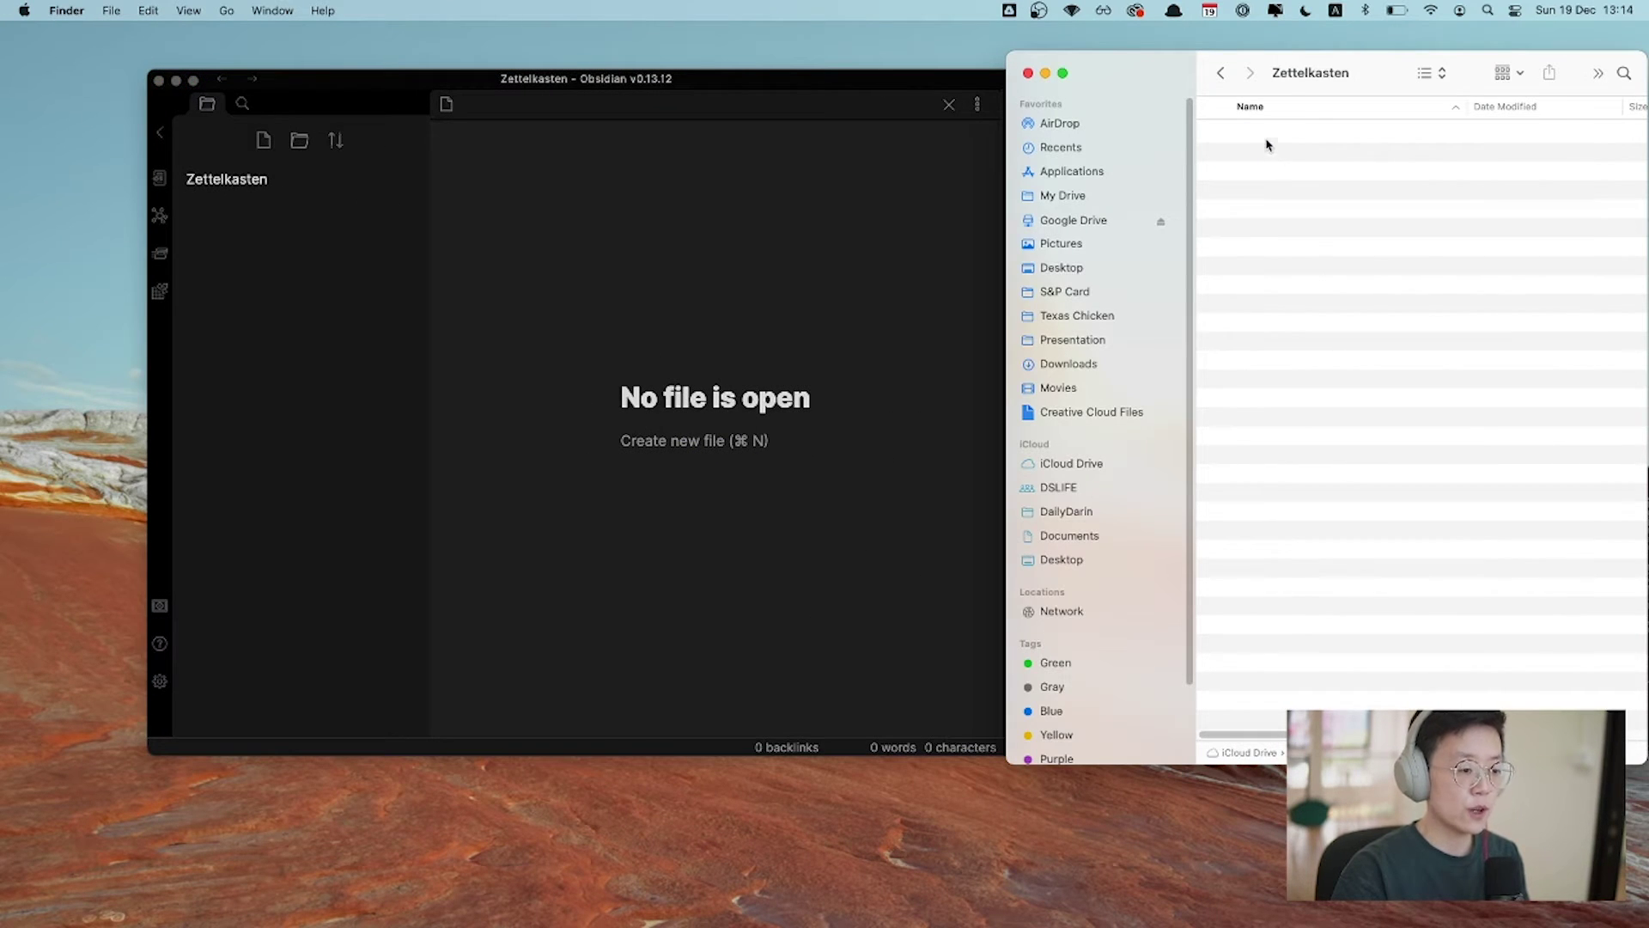
left_click(1221, 73)
left_click(284, 156)
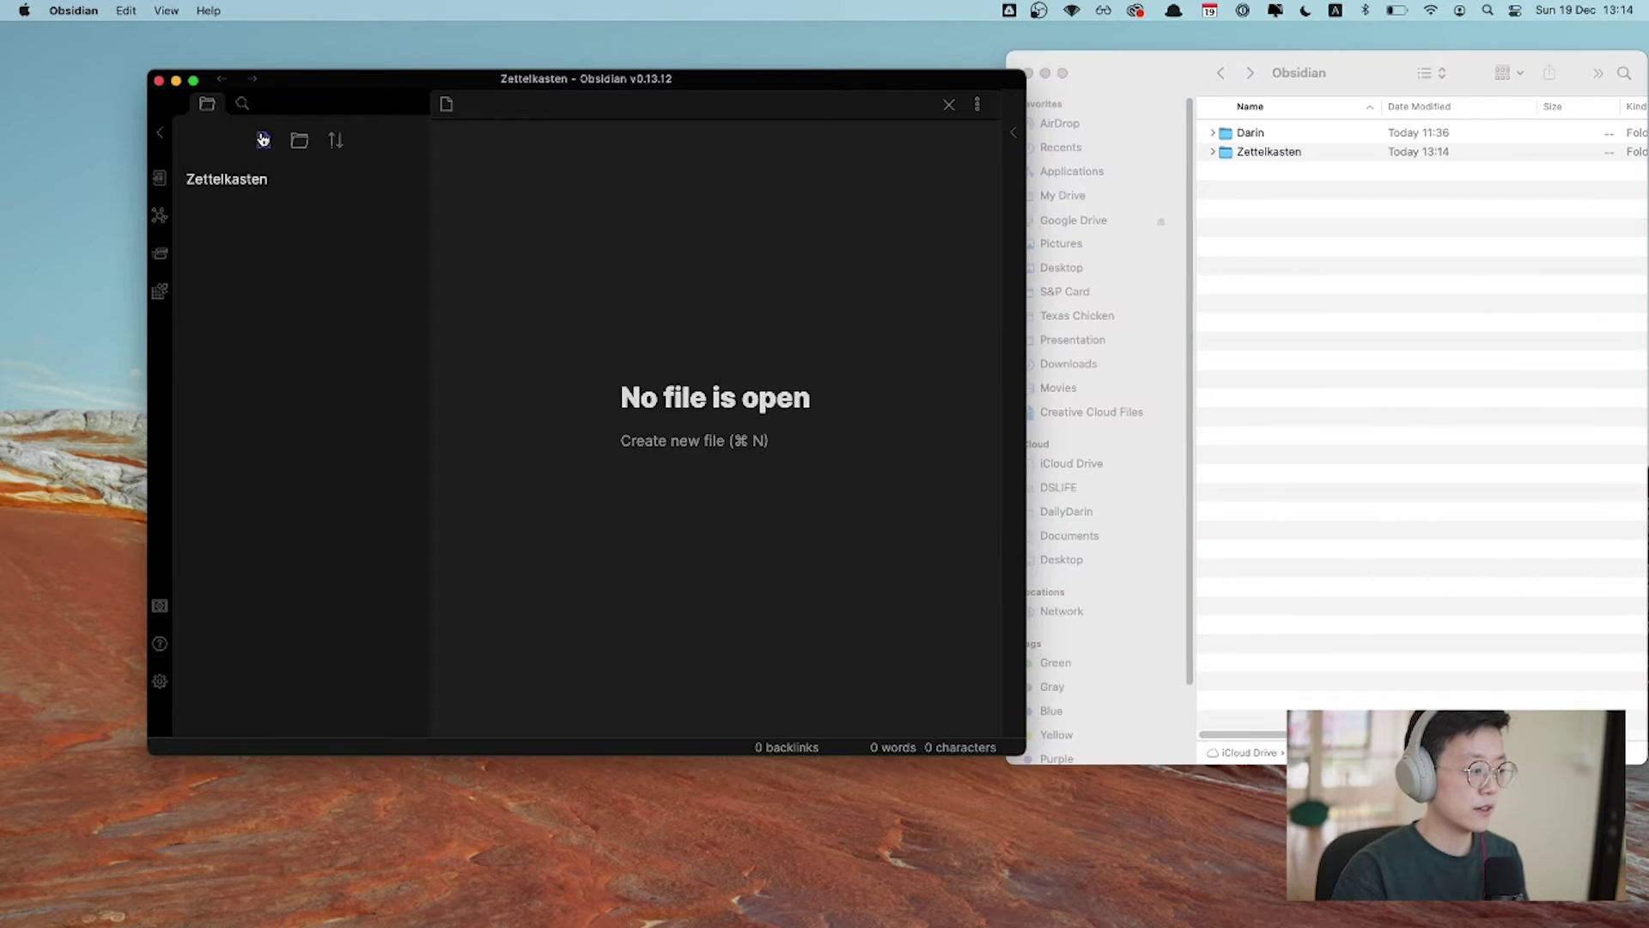
Create a note titled Note and locate Note.md in the Zettelkasten folder
left_click(262, 139)
type("Note")
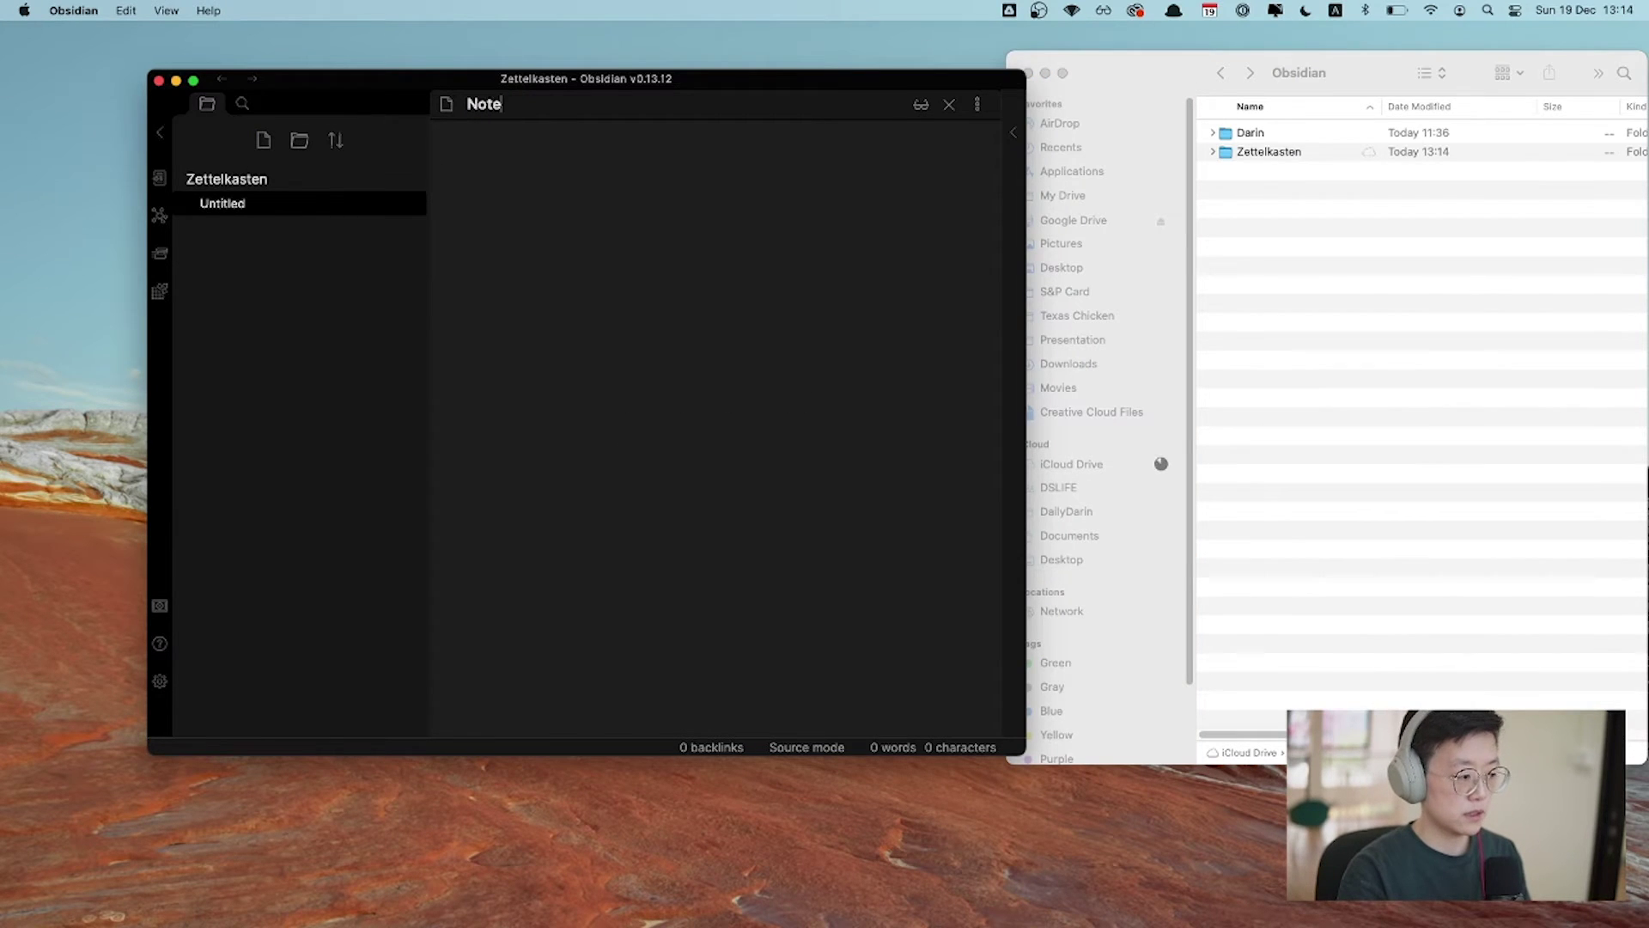
double_click(1269, 152)
left_click(1259, 132)
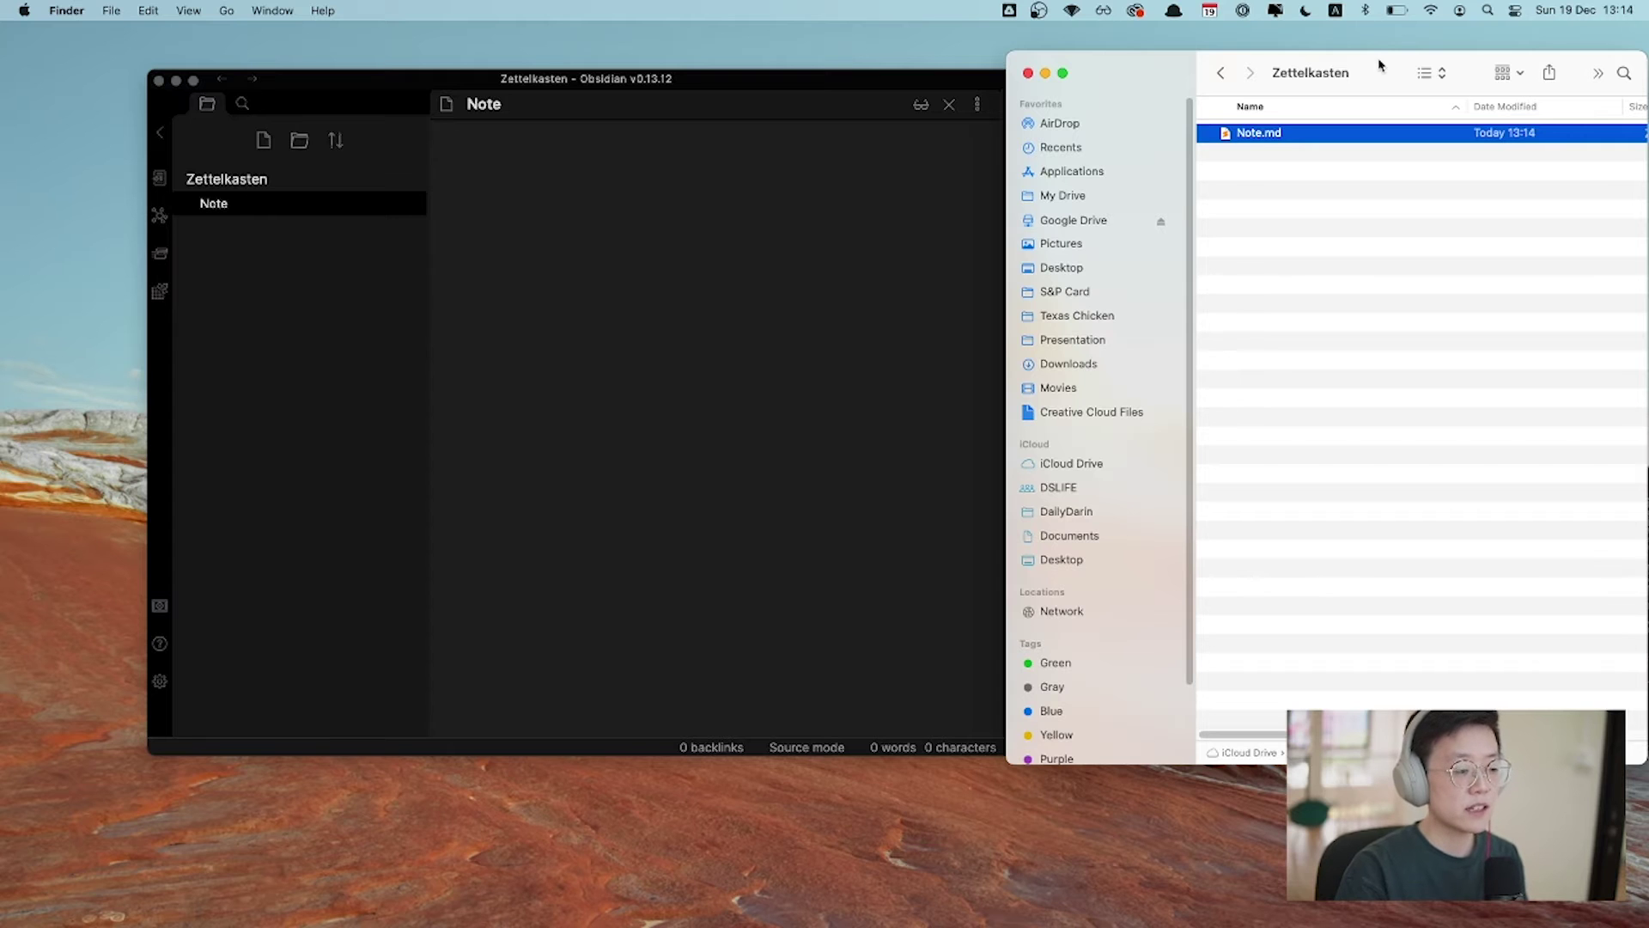
Rearrange the Finder and Obsidian windows side by side
left_click_drag(1377, 66, 1341, 67)
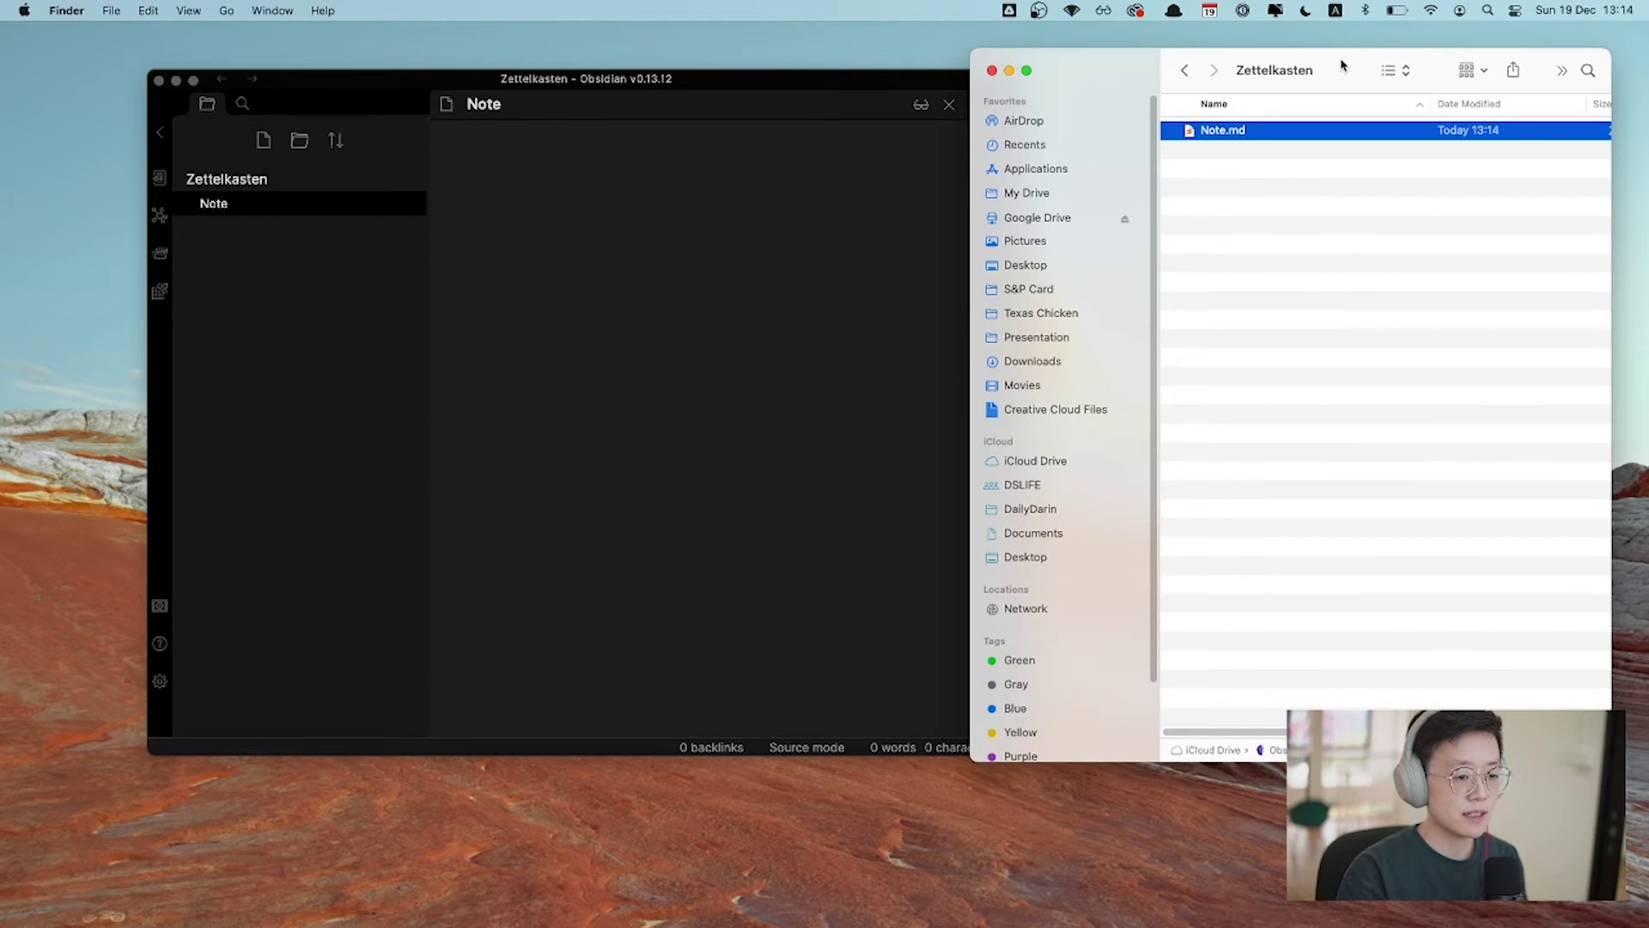
left_click_drag(1611, 51, 1562, 54)
left_click_drag(1340, 72, 1407, 68)
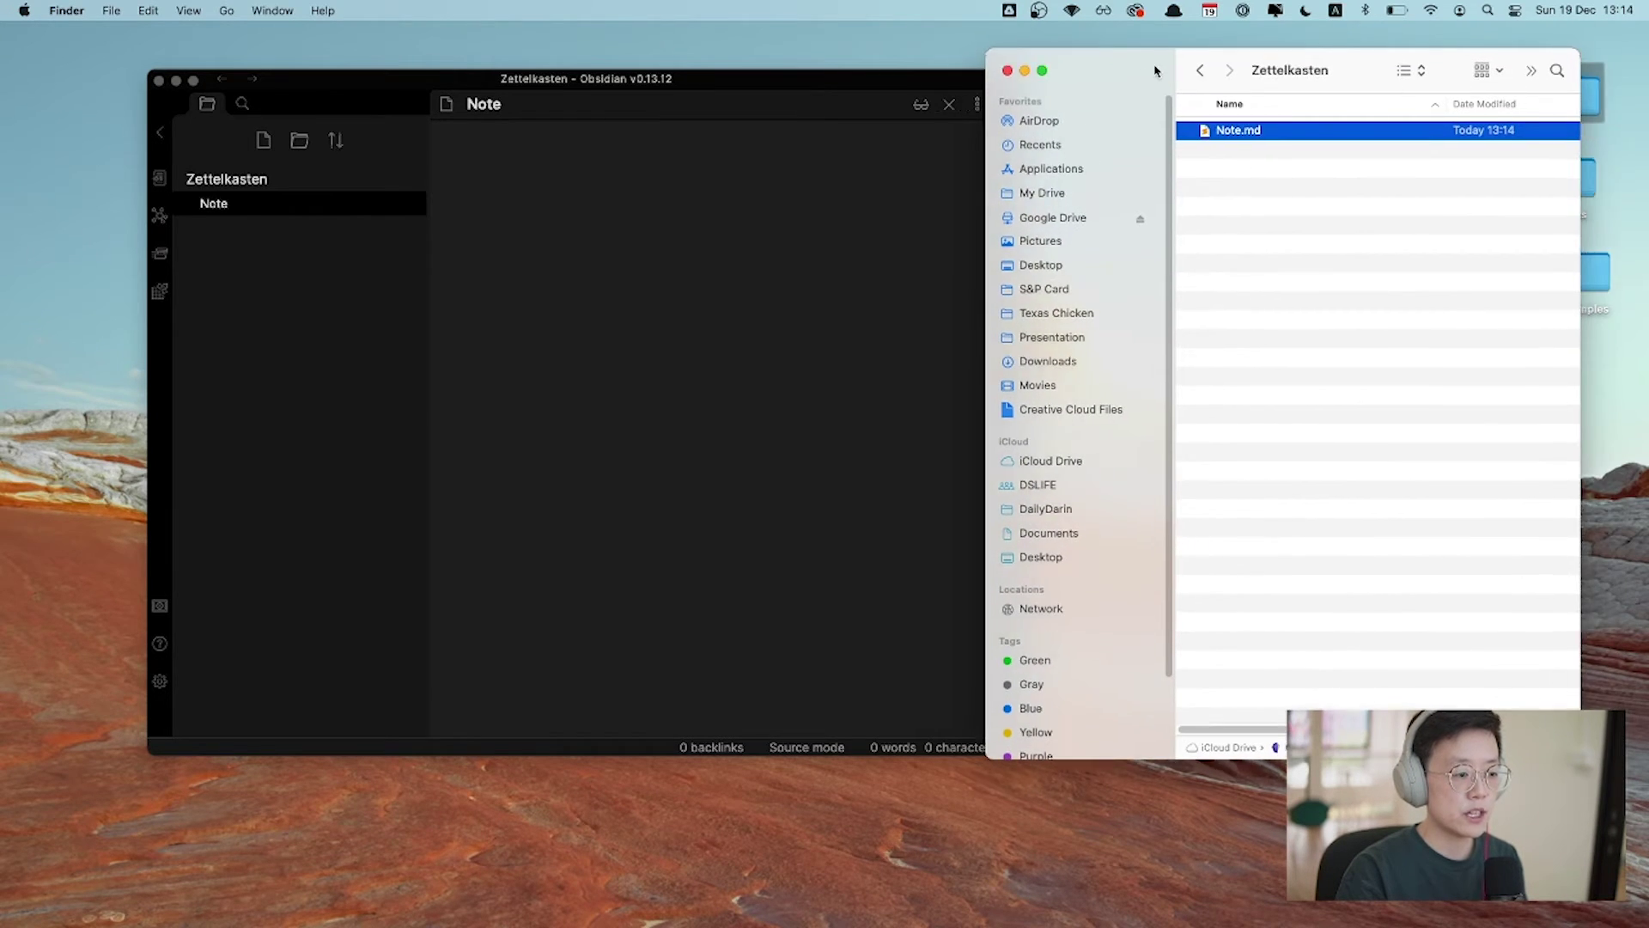
left_click_drag(858, 81, 848, 64)
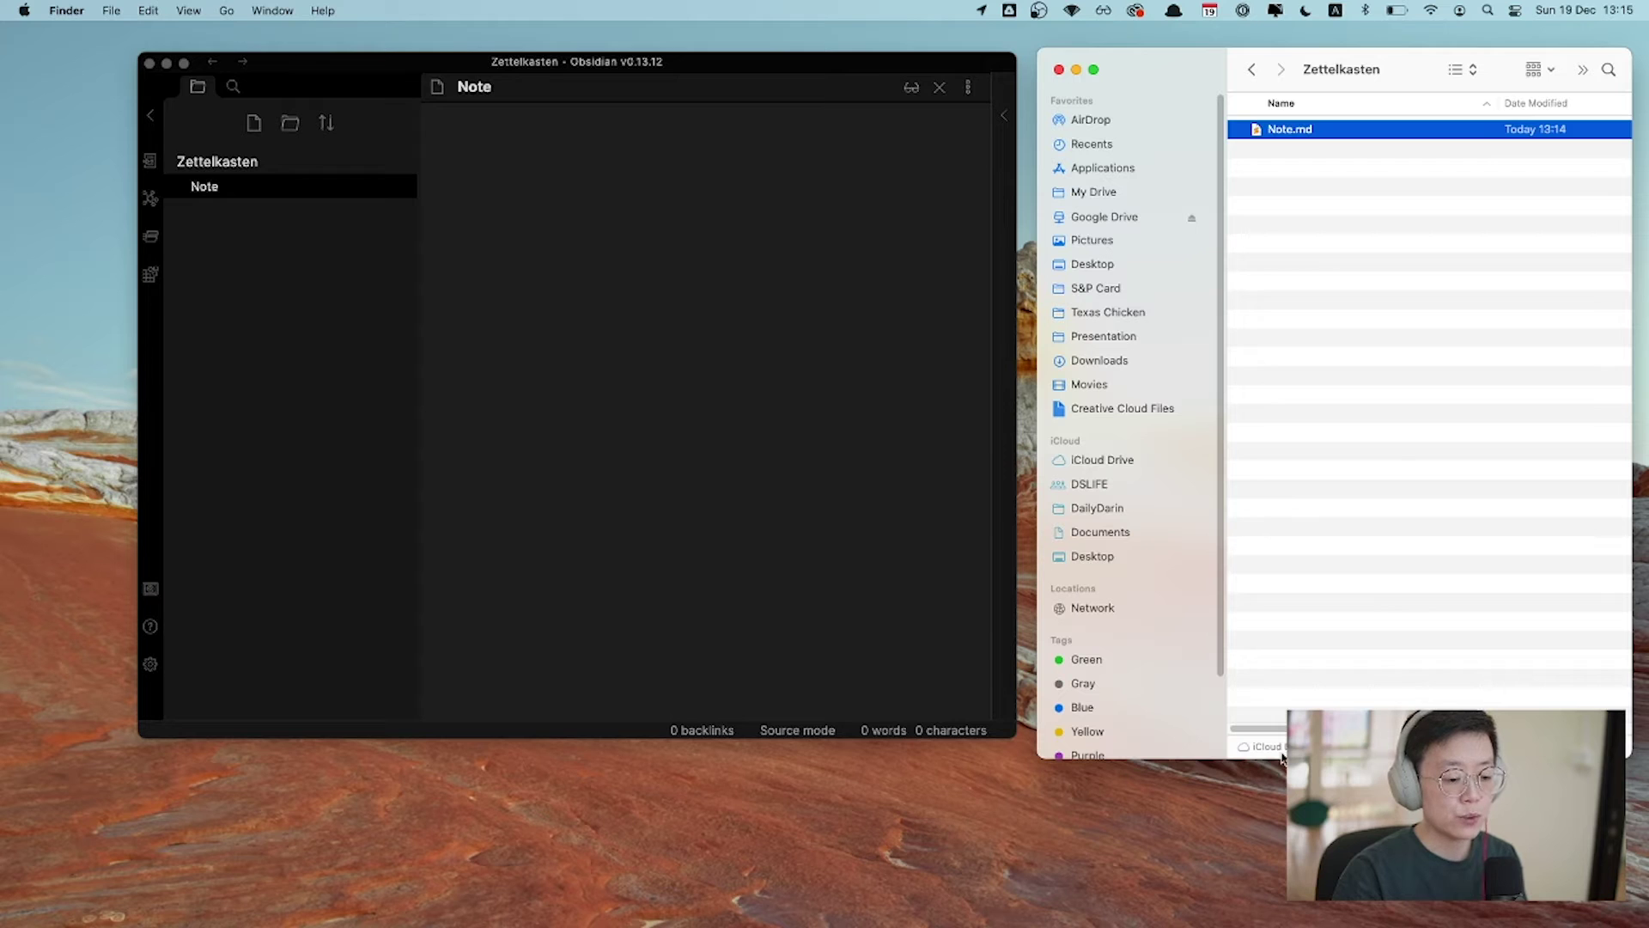
left_click(924, 655)
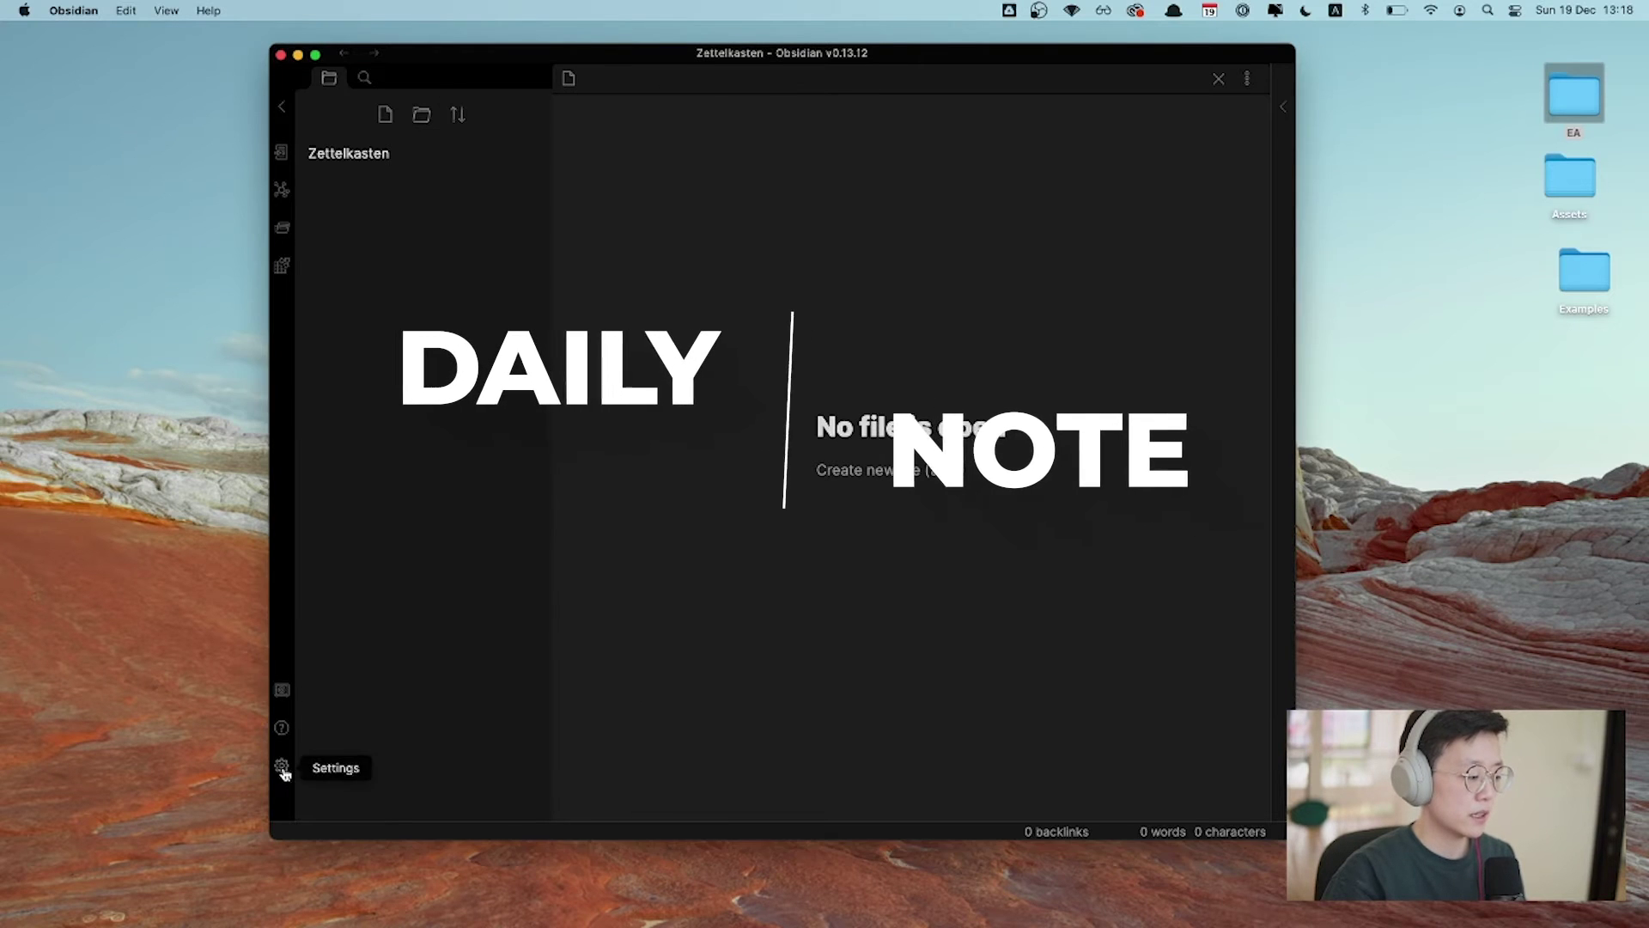
Enable Daily notes under Core plugins and review its options before closing Settings
left_click(281, 767)
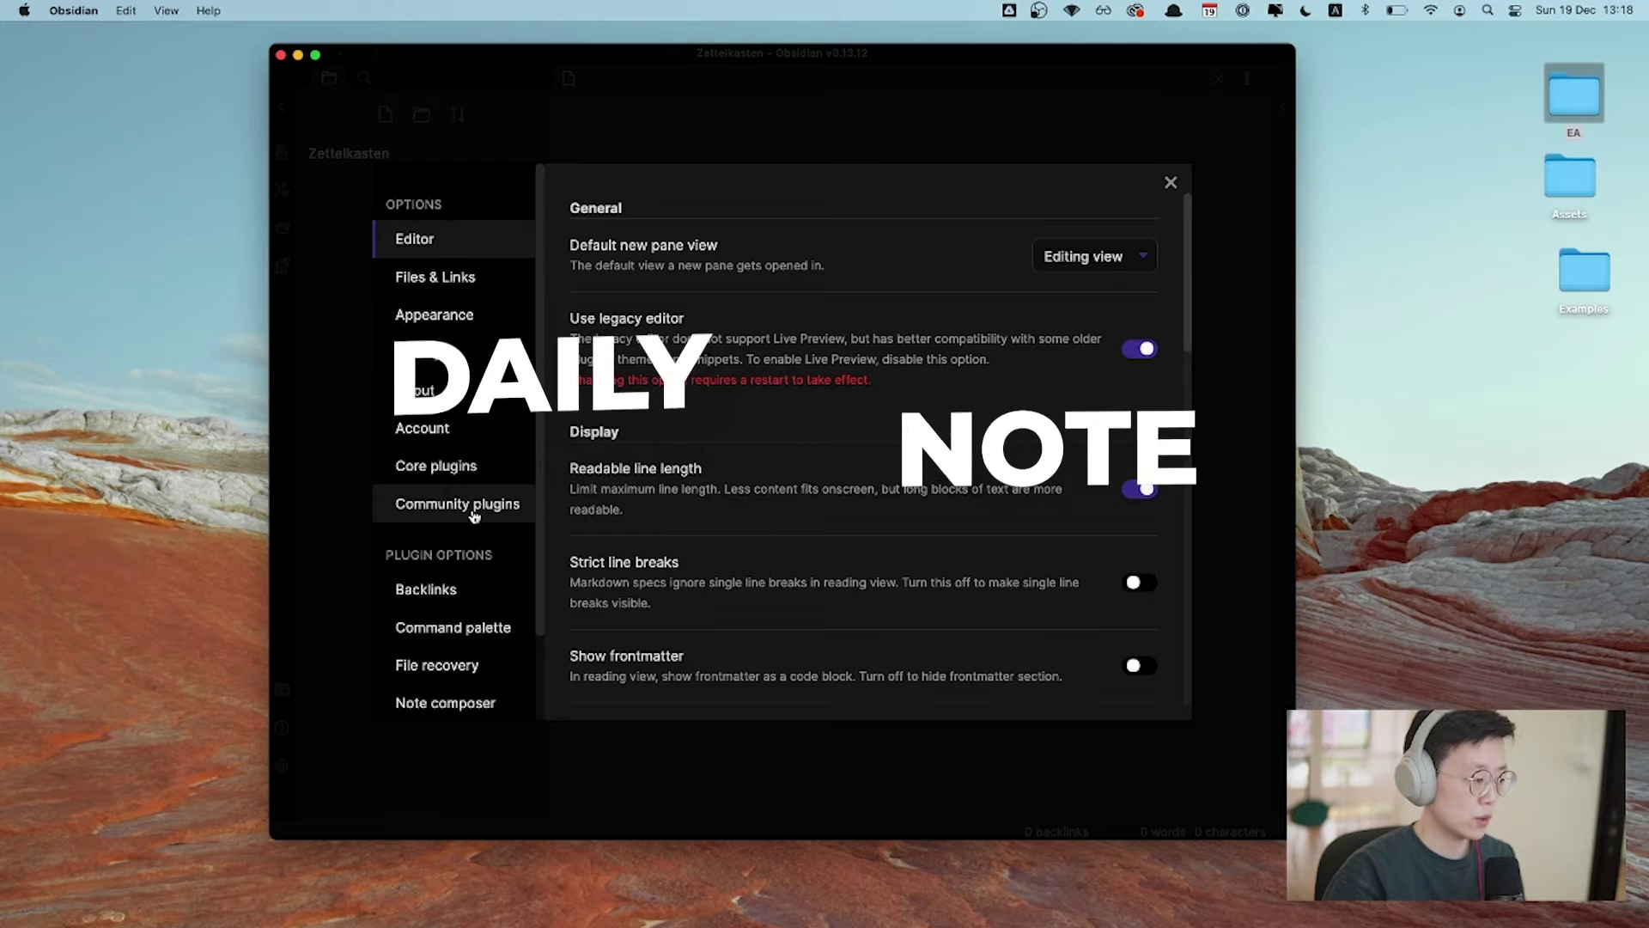
scroll(455, 472, "down", 2)
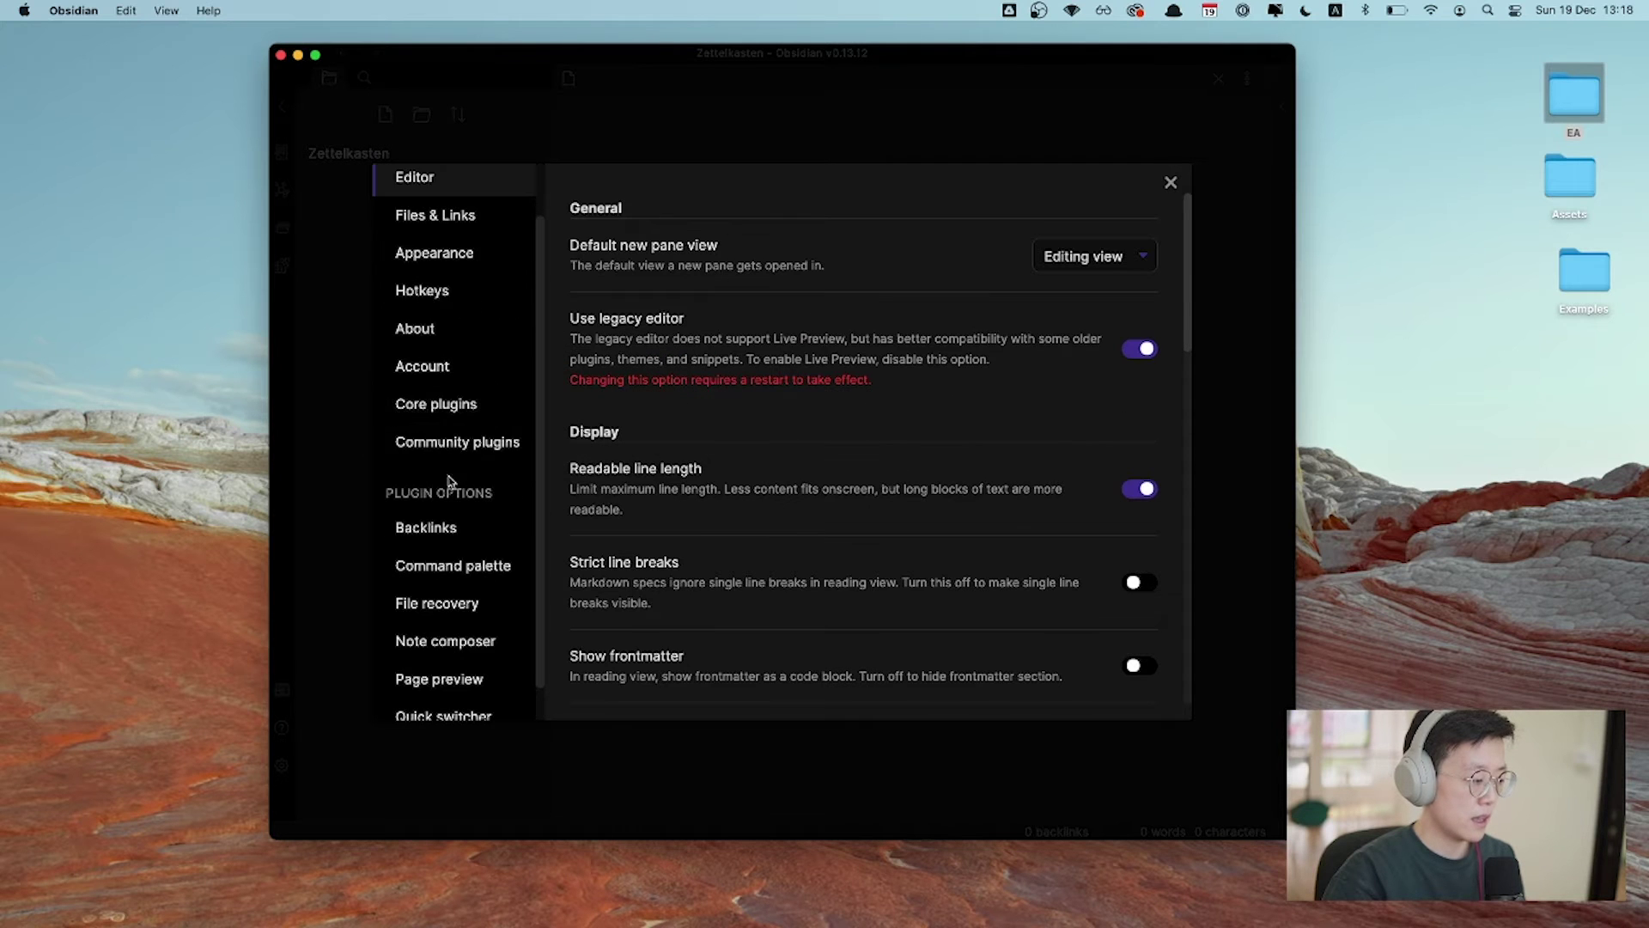
left_click(457, 416)
scroll(615, 422, "down", 1)
scroll(773, 504, "down", 5)
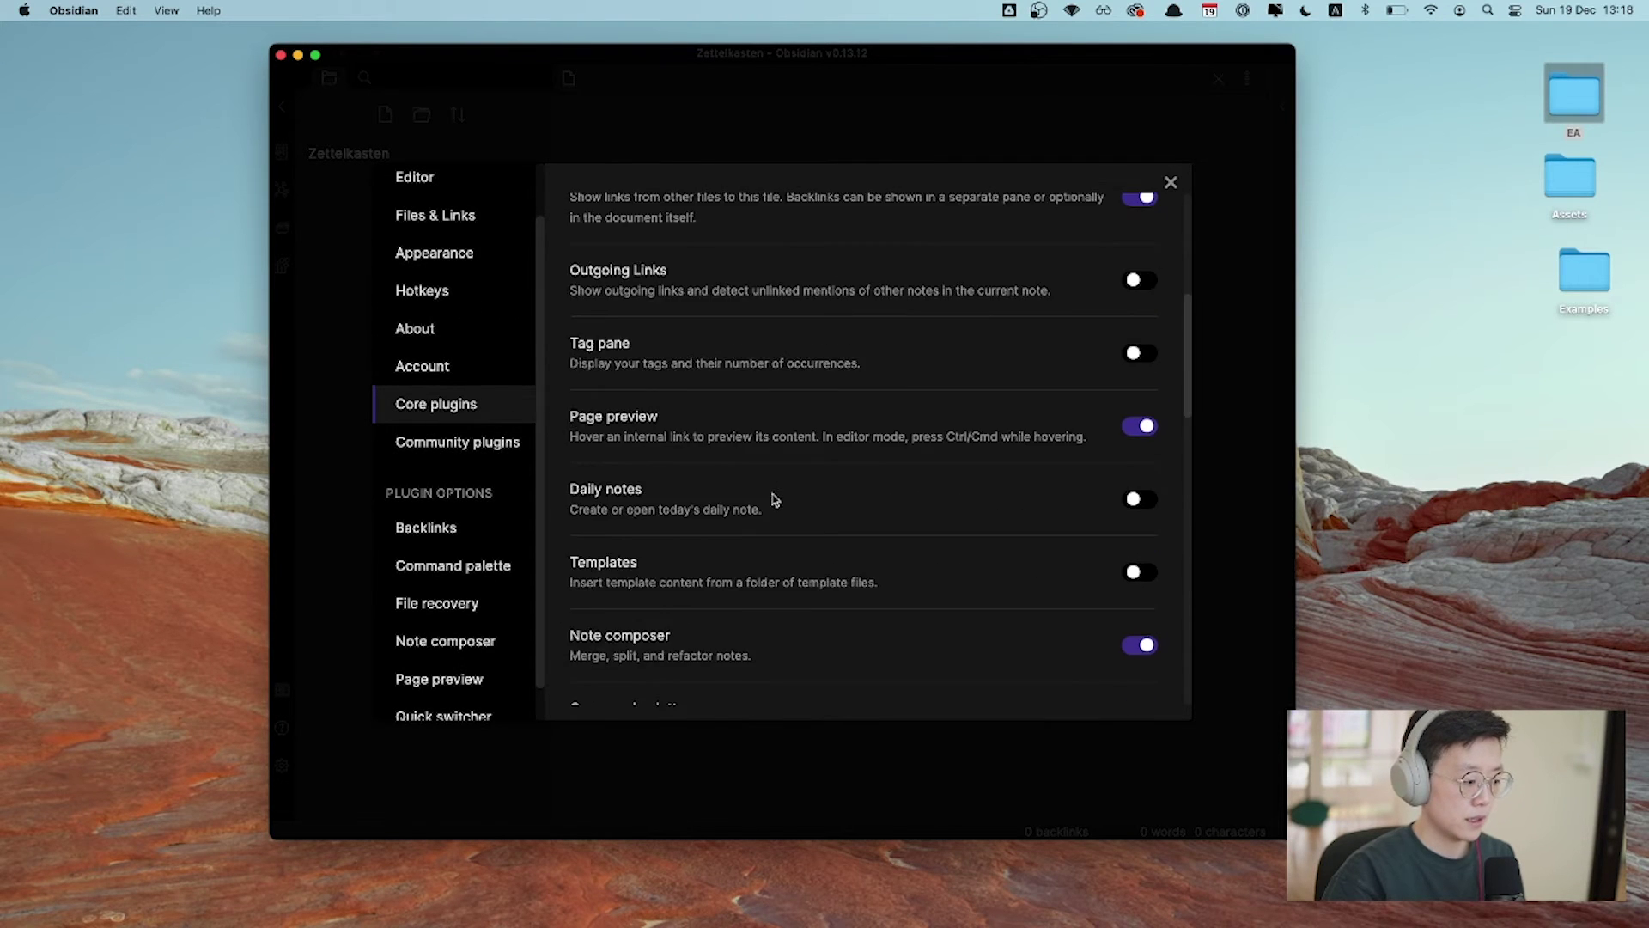
scroll(773, 498, "down", 10)
scroll(775, 499, "up", 3)
scroll(775, 499, "up", 5)
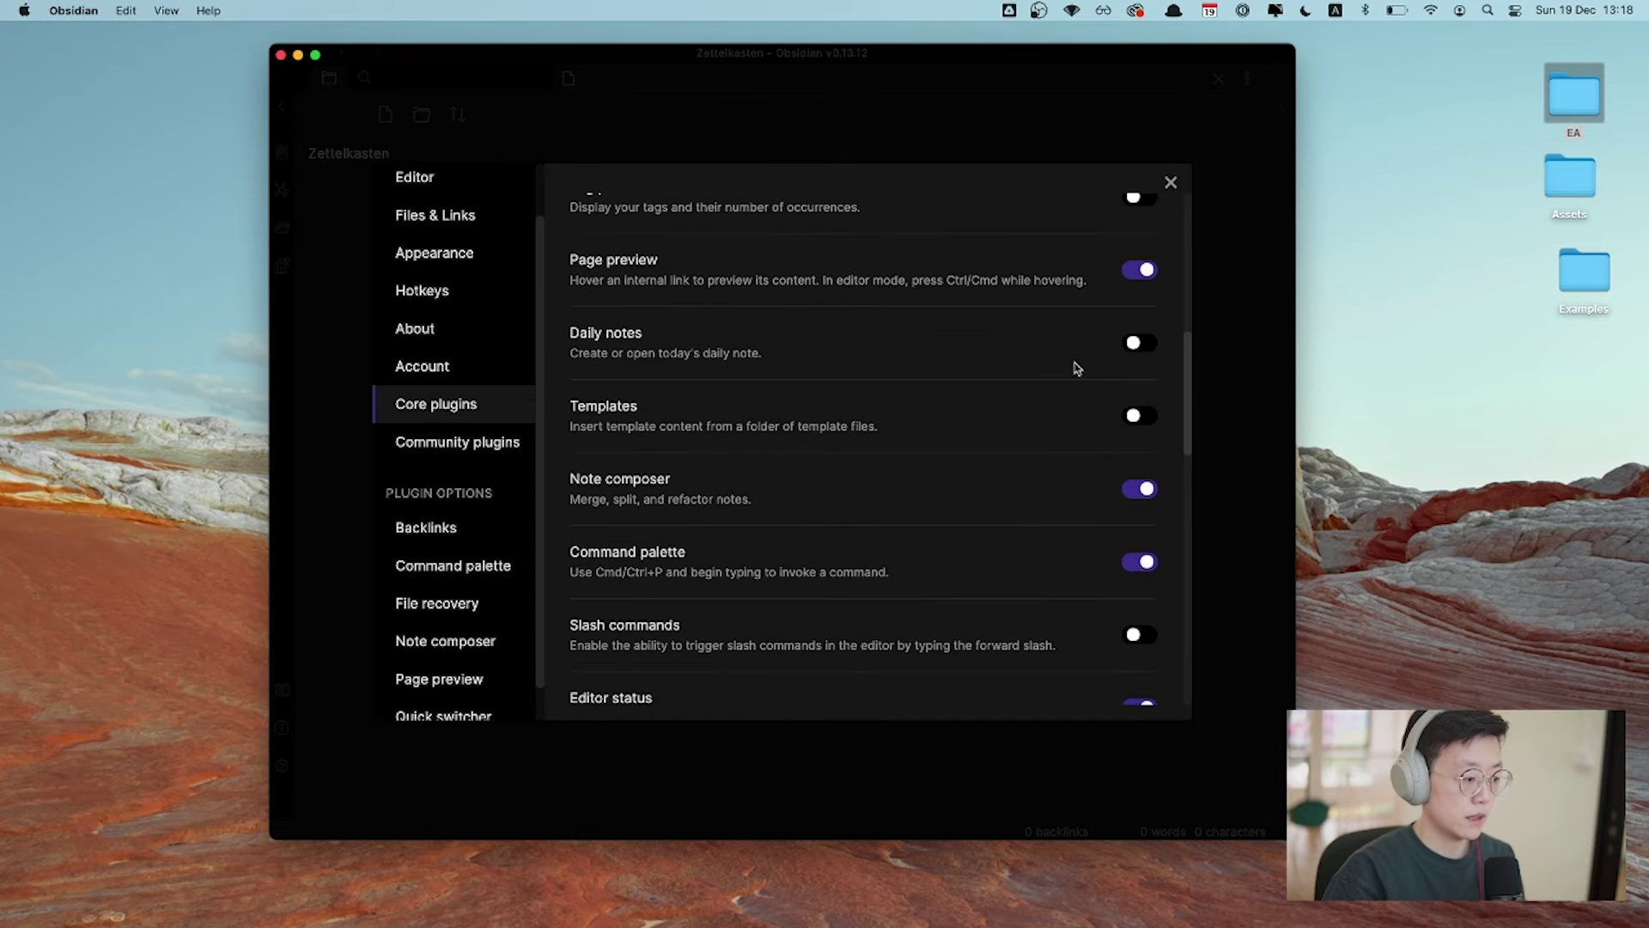
left_click(1139, 343)
scroll(481, 486, "down", 2)
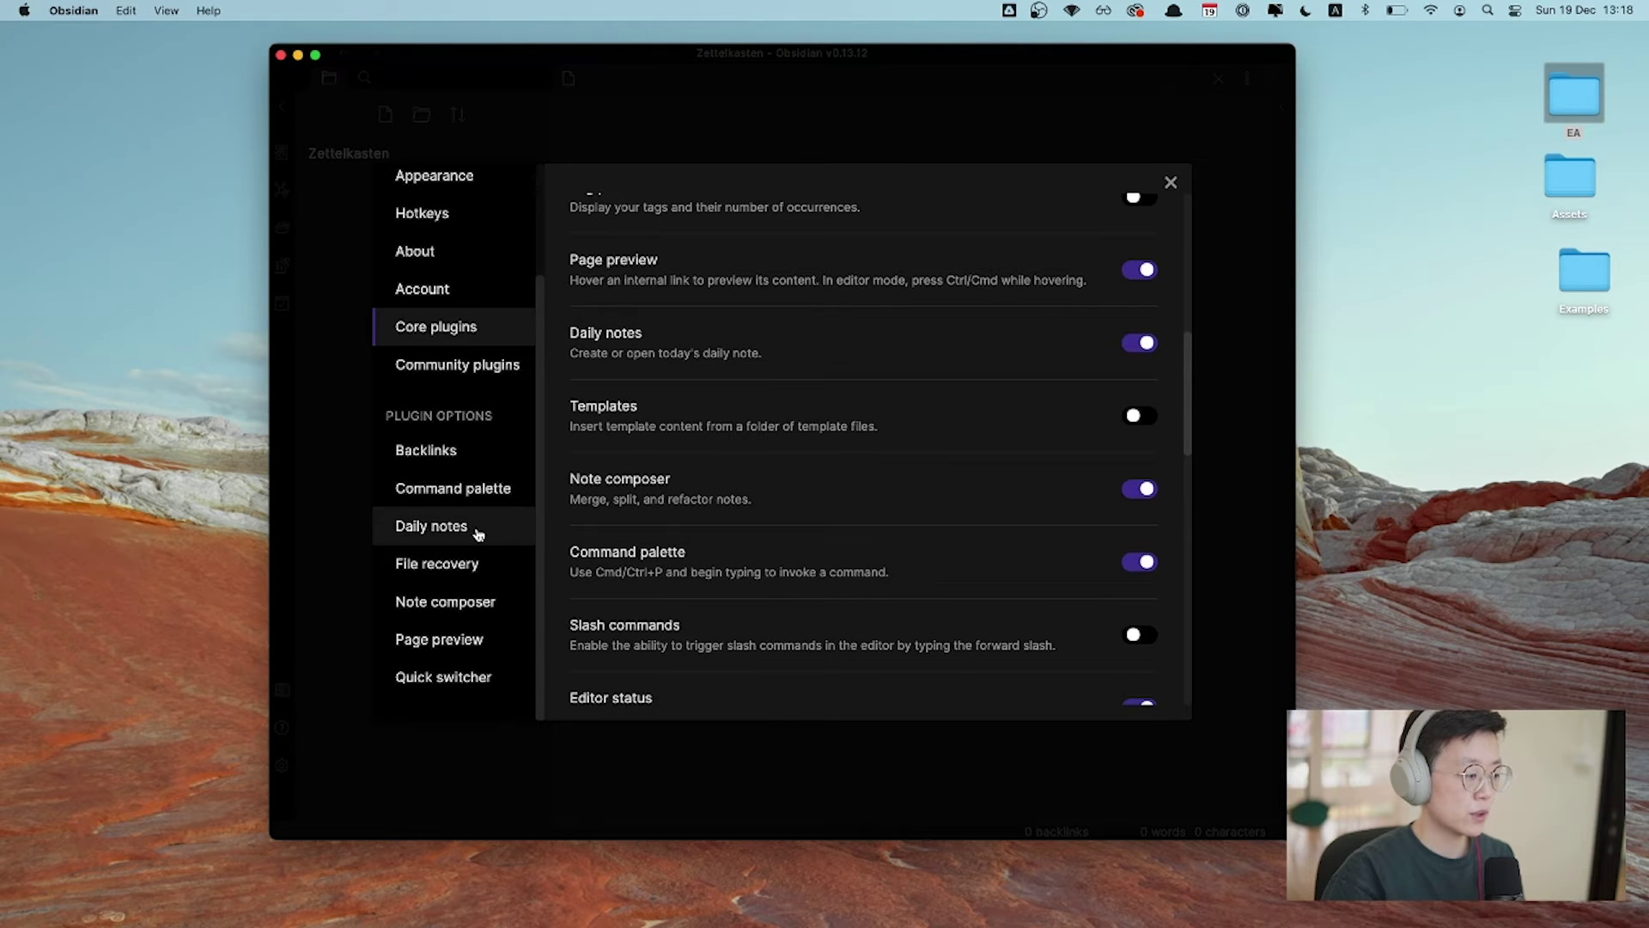
left_click(477, 530)
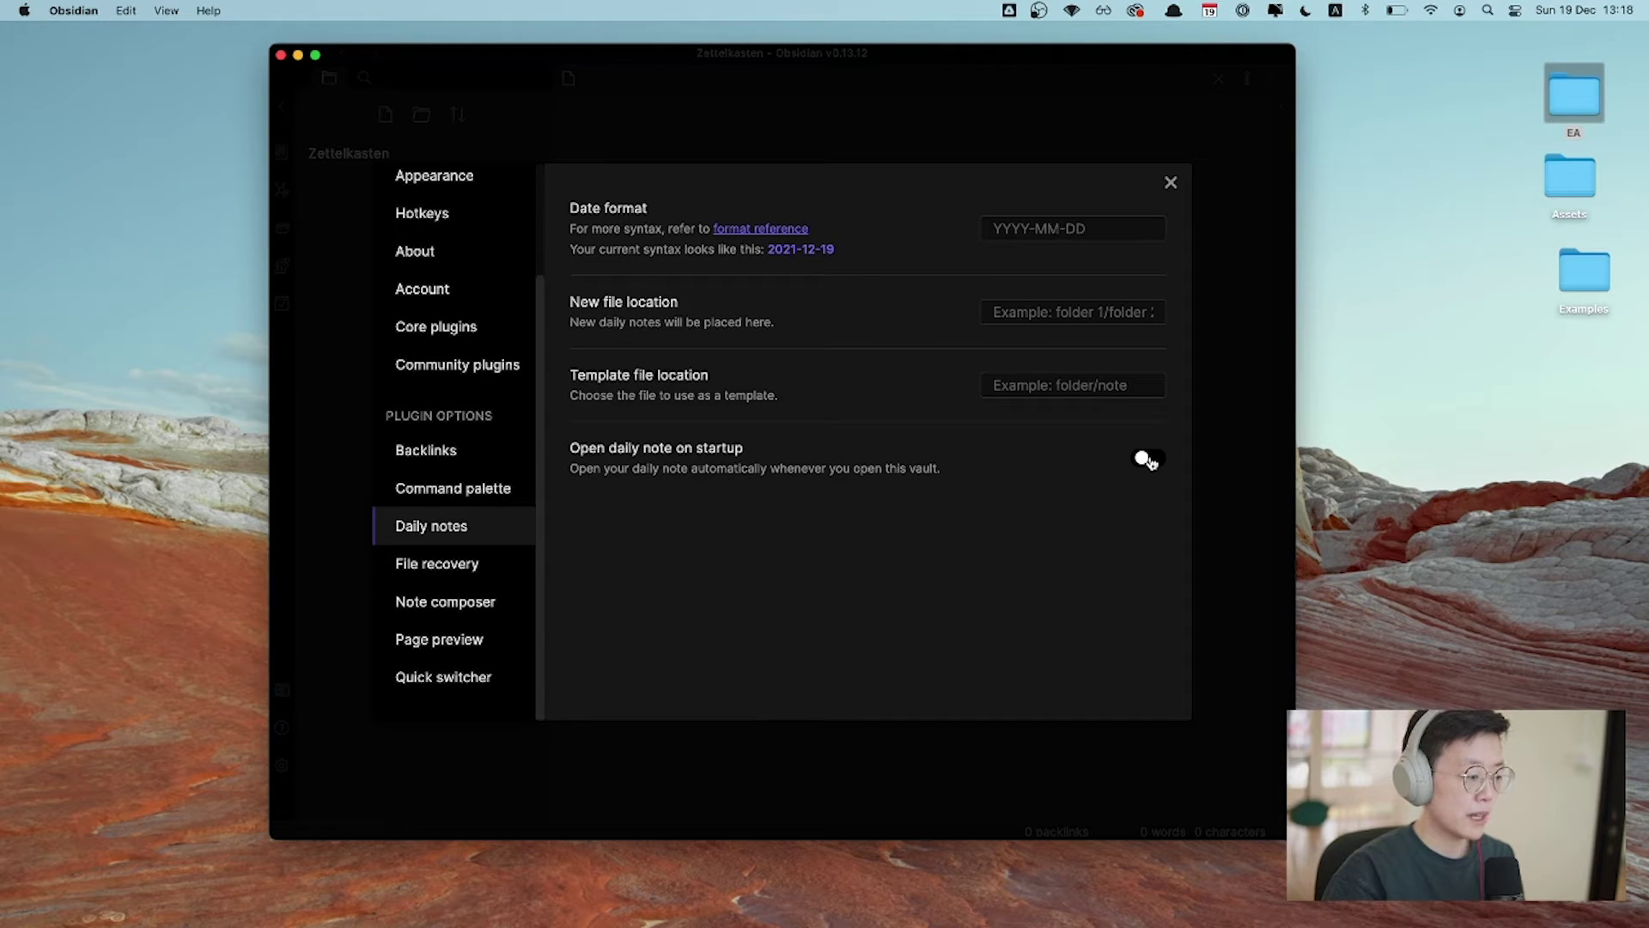
left_click(1171, 182)
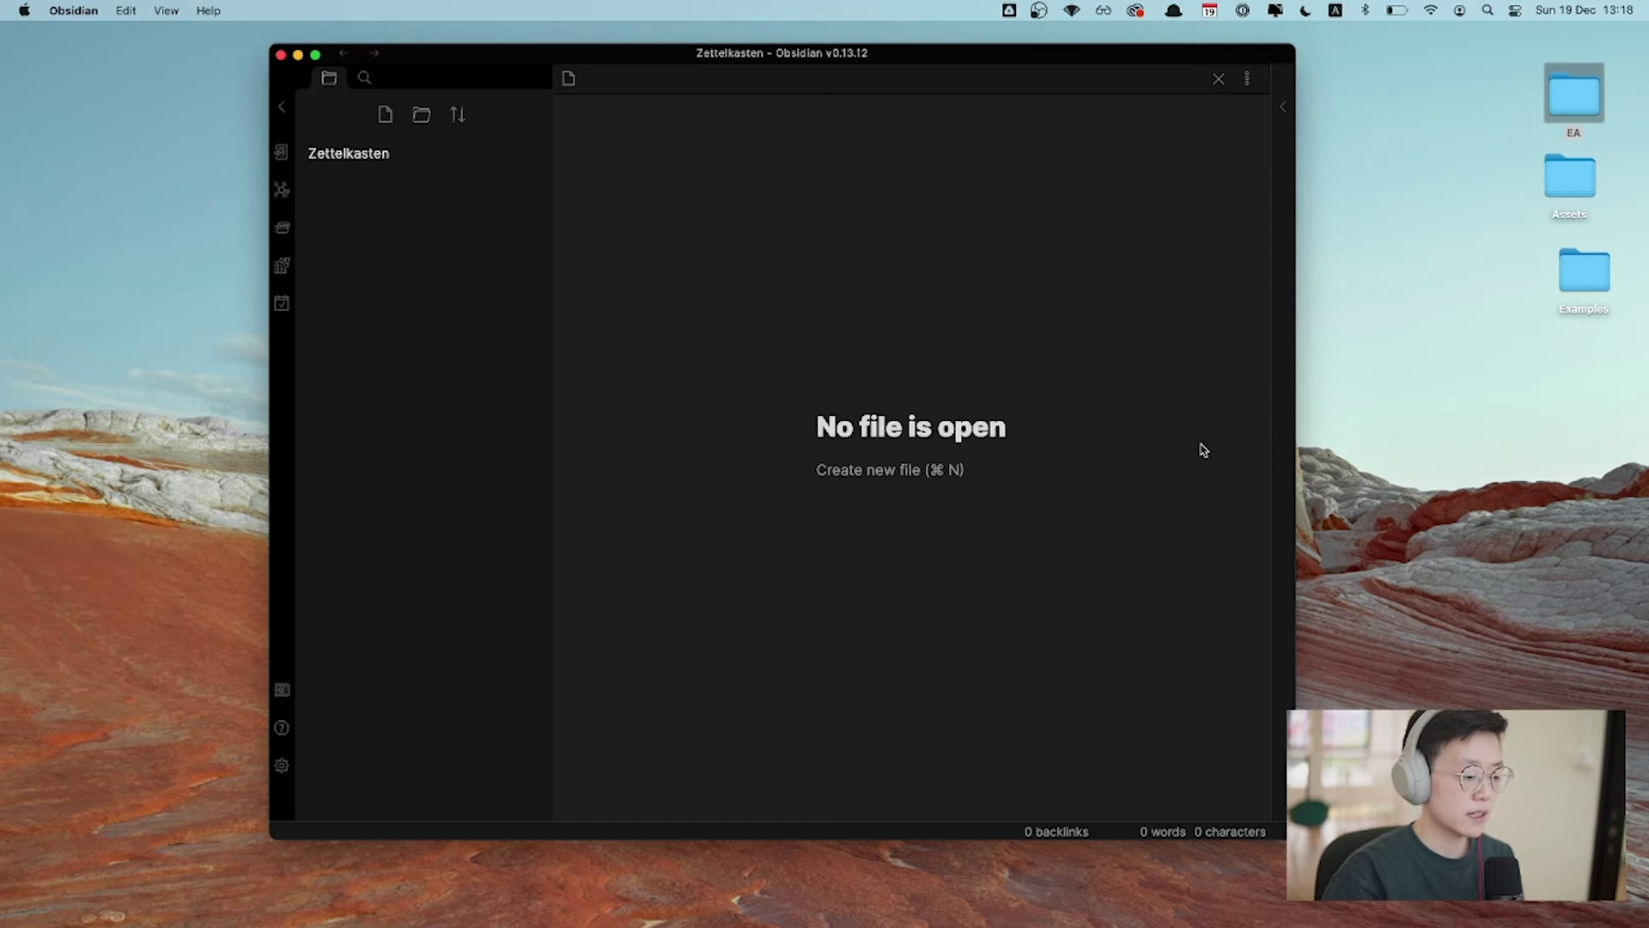
Quit and relaunch Obsidian so today's 2021-12-19 daily note opens
left_click(74, 11)
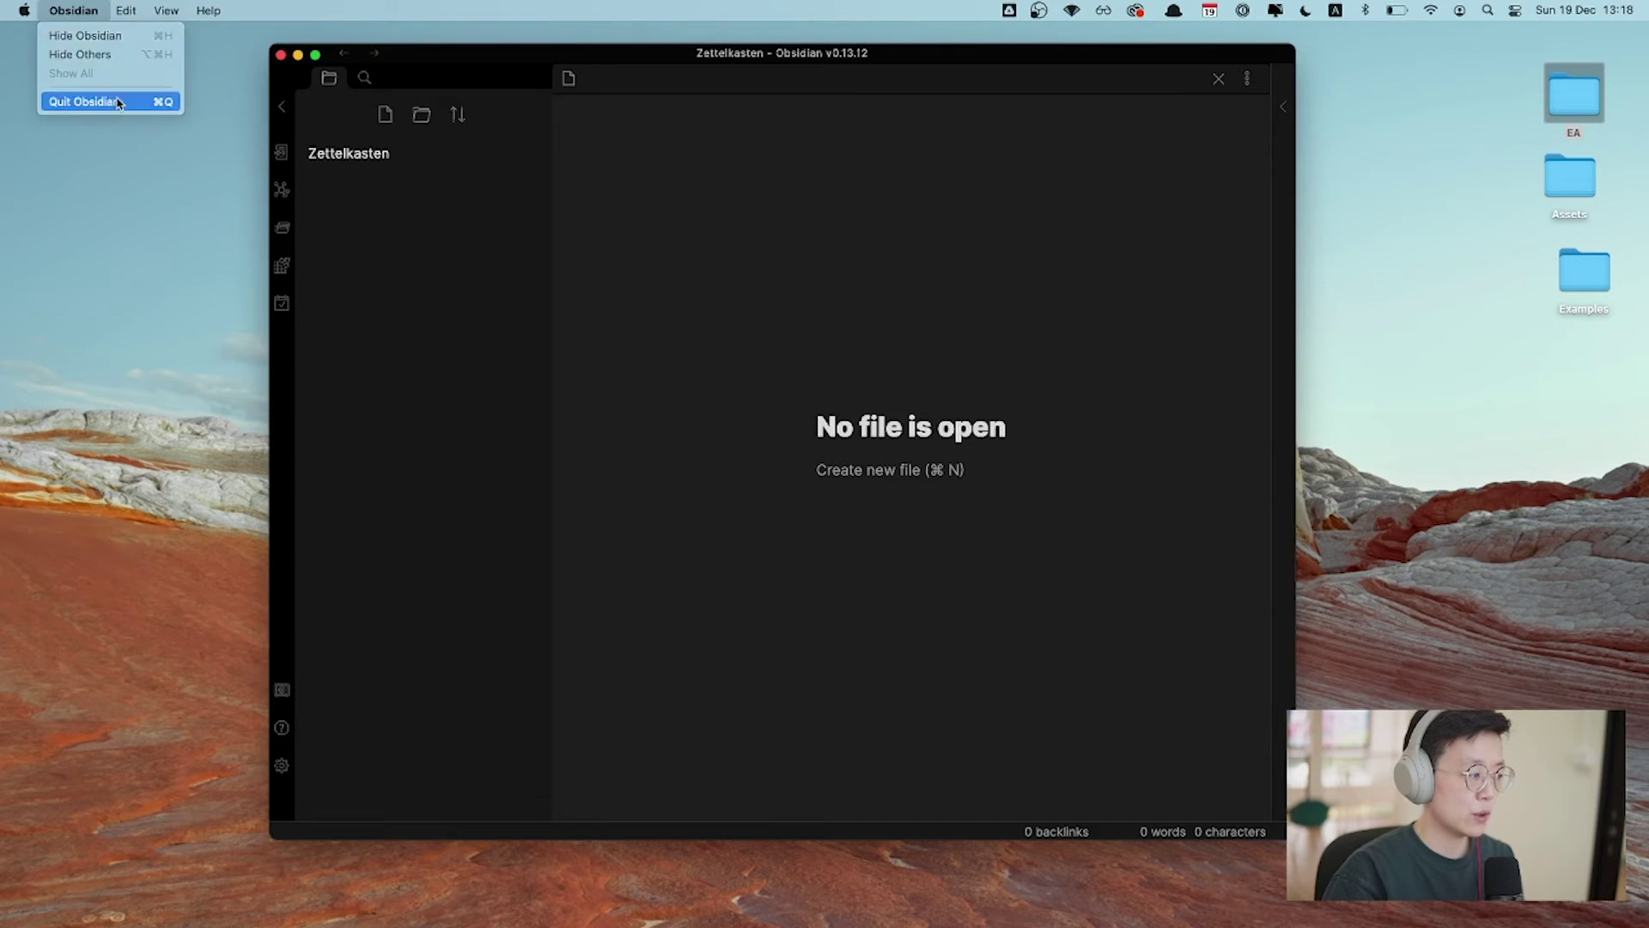
left_click(74, 99)
left_click(962, 916)
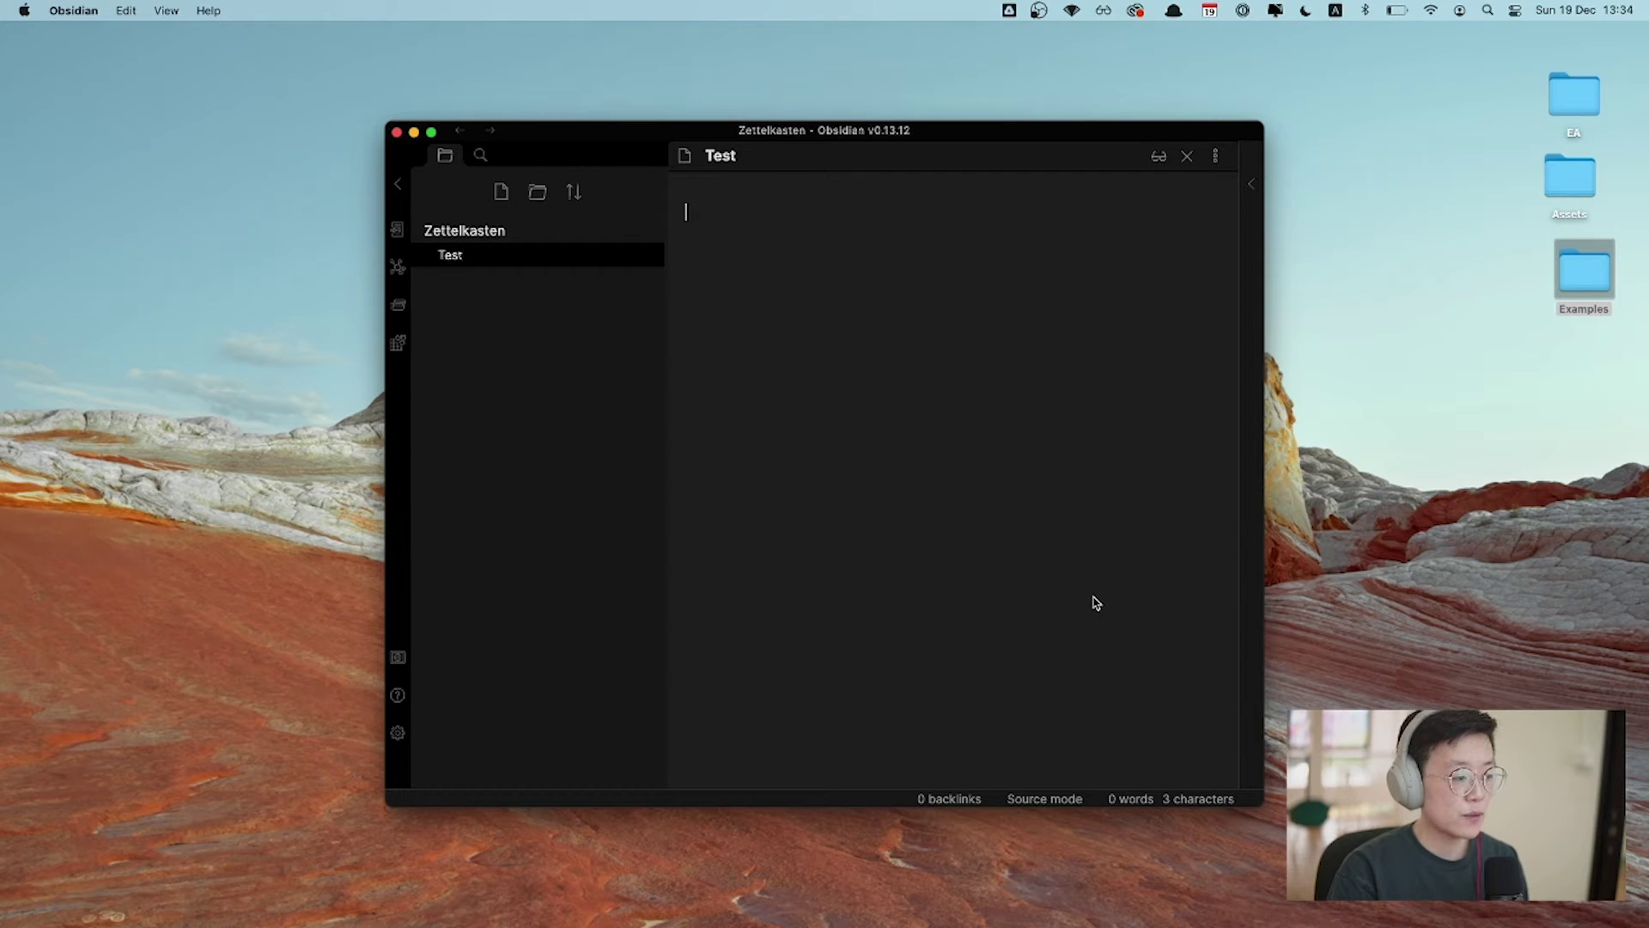
type("### Heading **Bold** *Italic* [[Link]]")
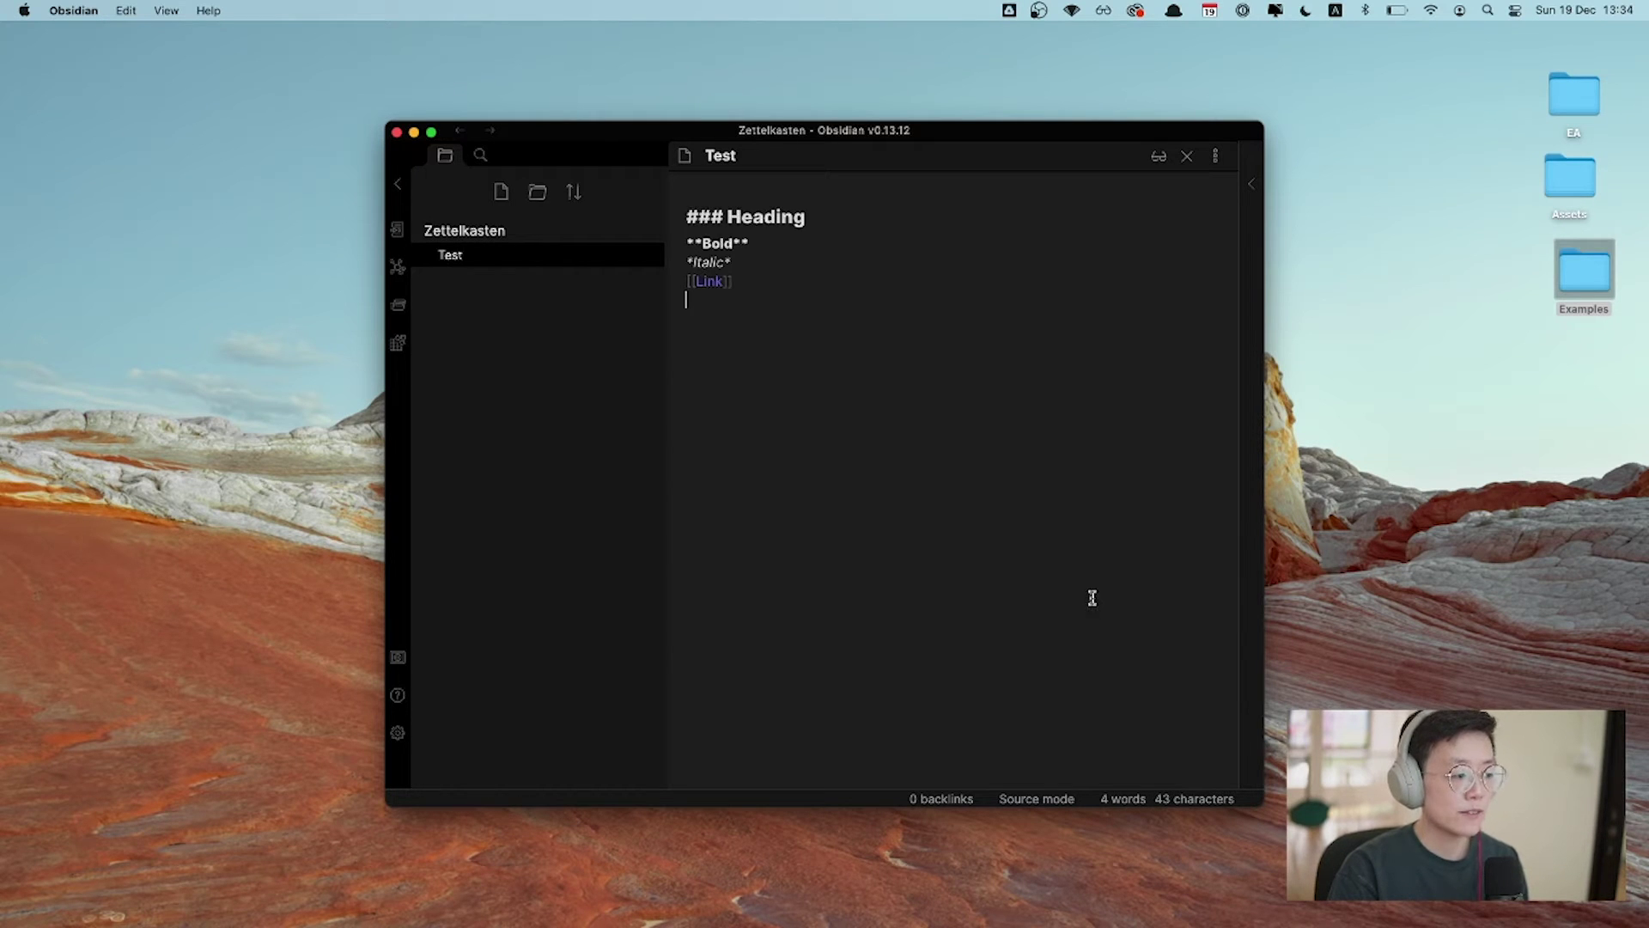
double_click(758, 217)
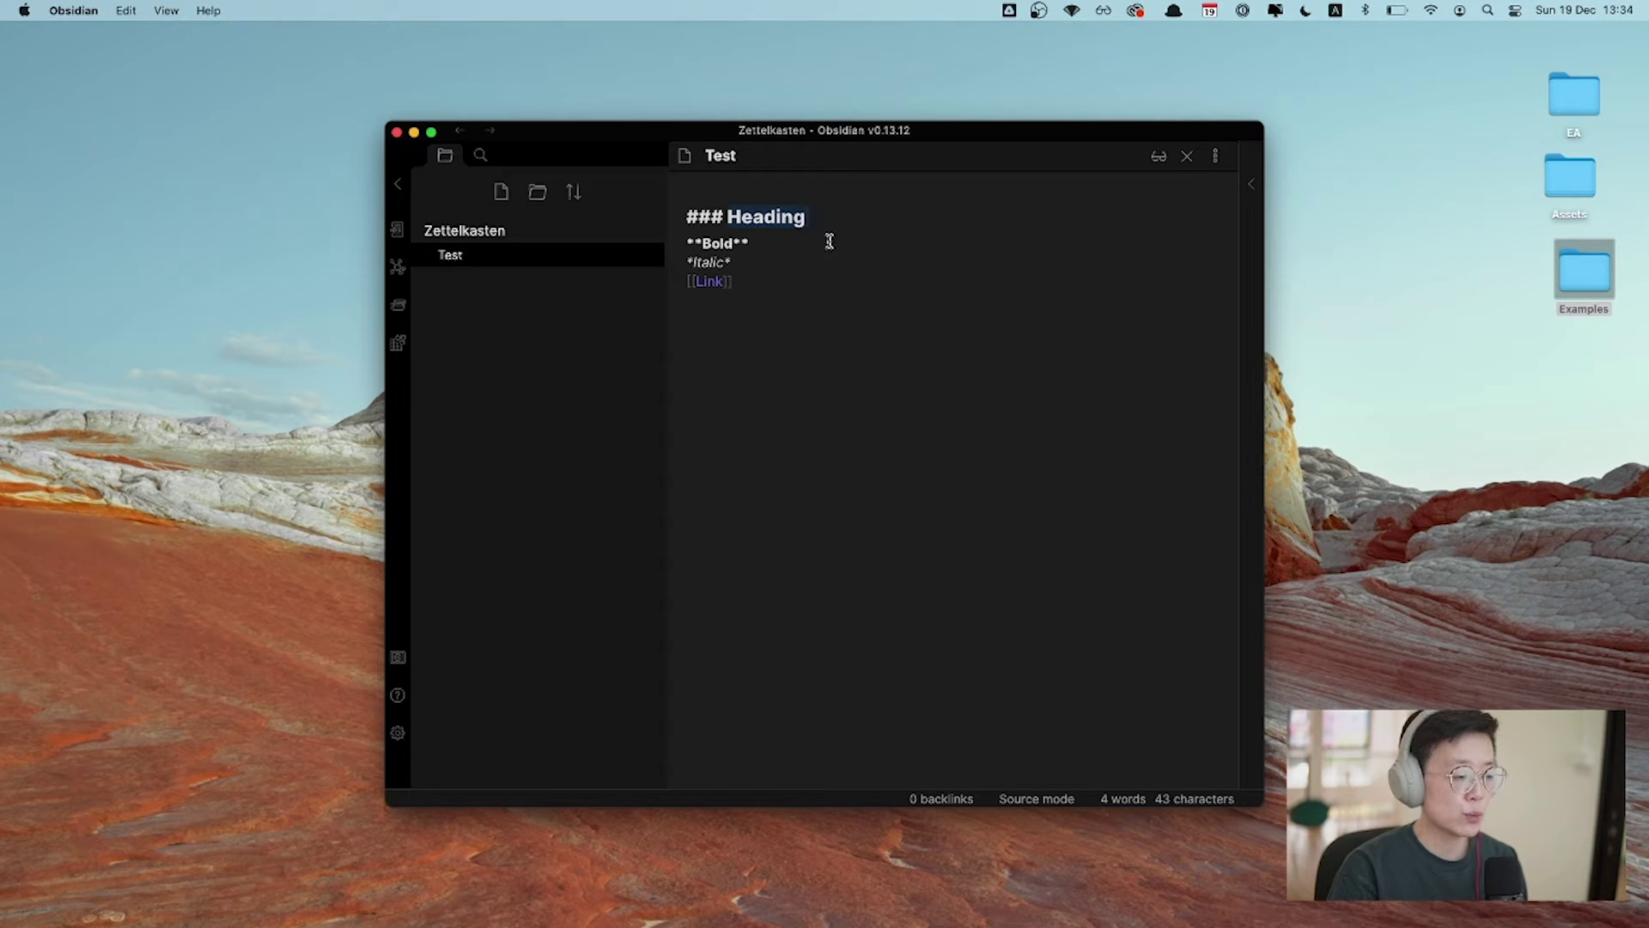
left_click(827, 244)
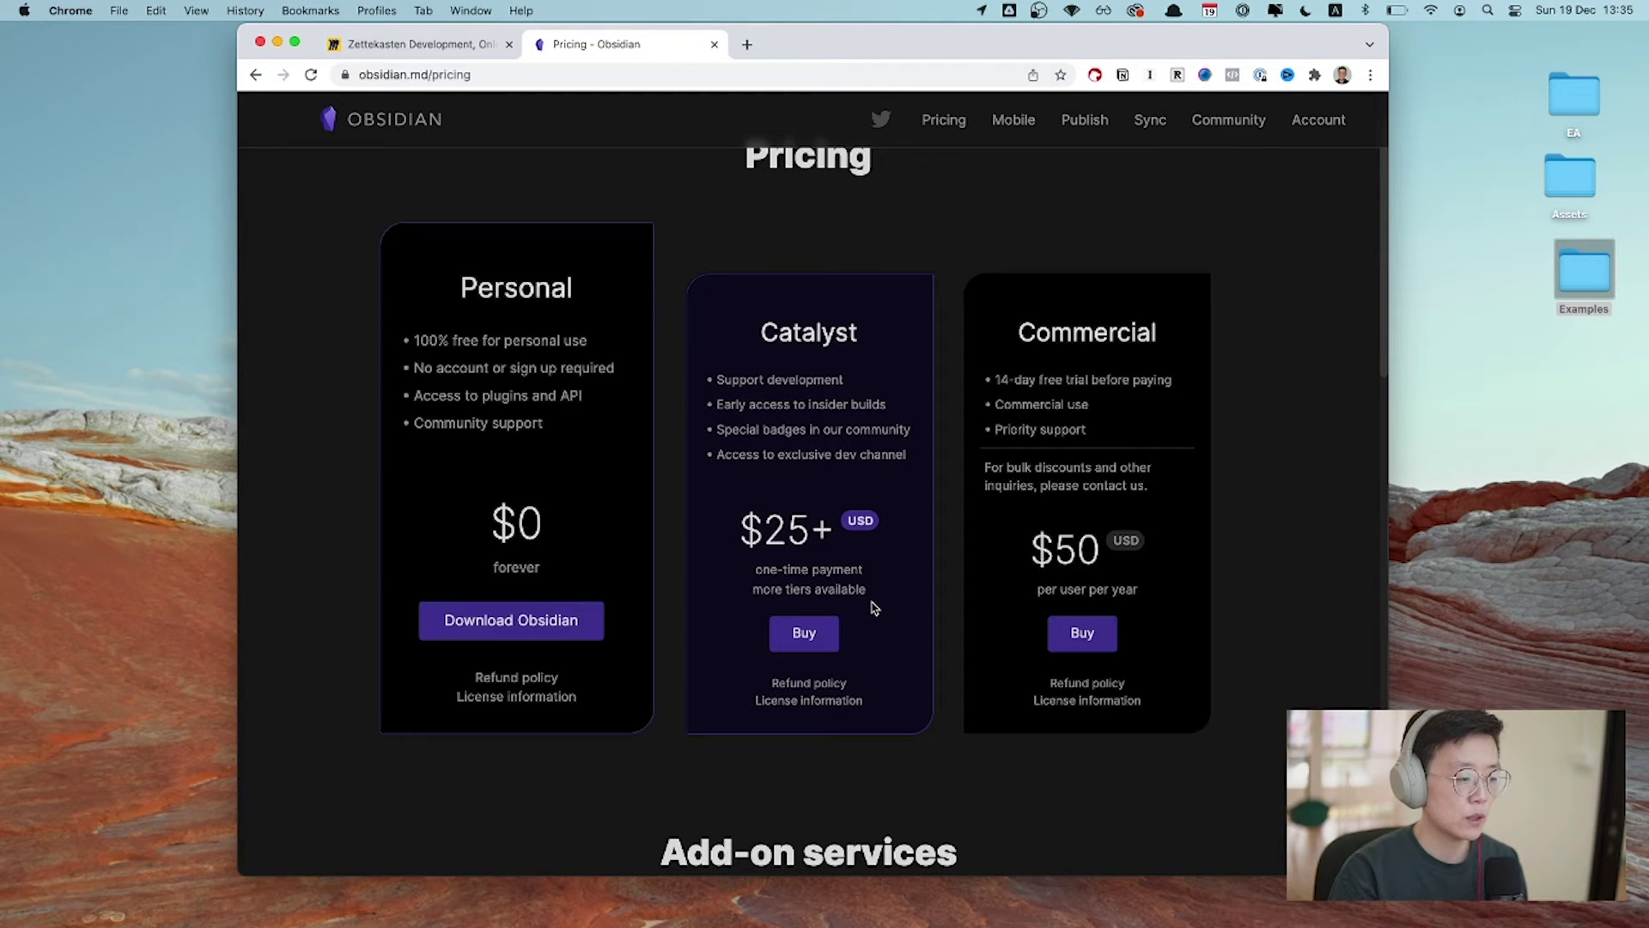
key("ctrl+Right")
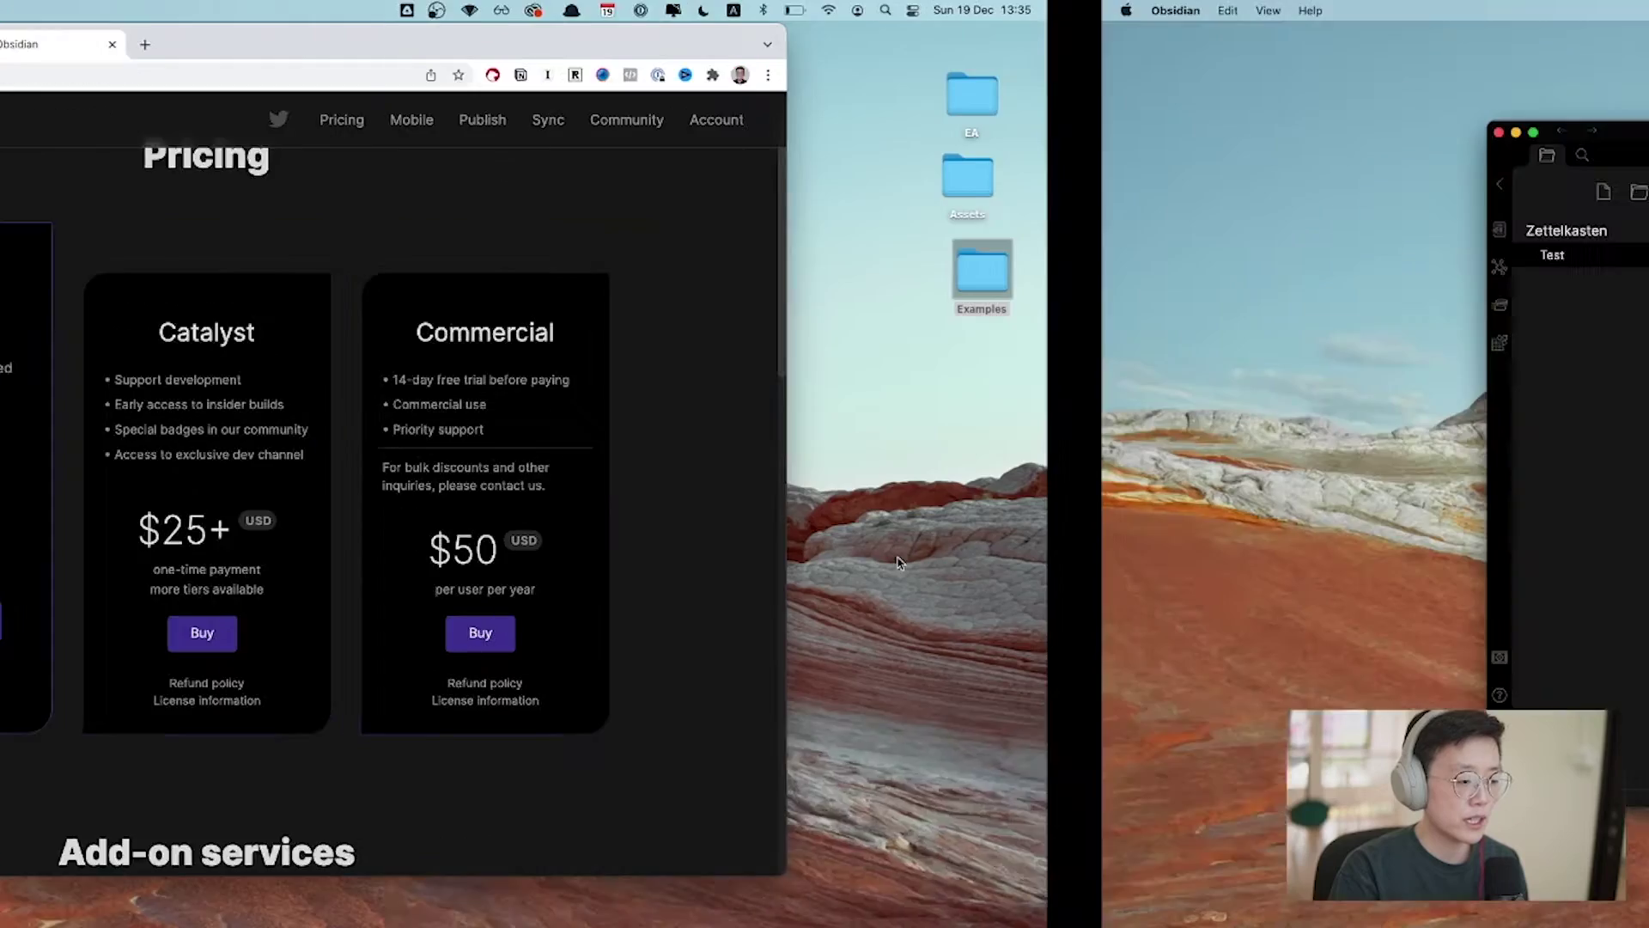
left_click(1215, 155)
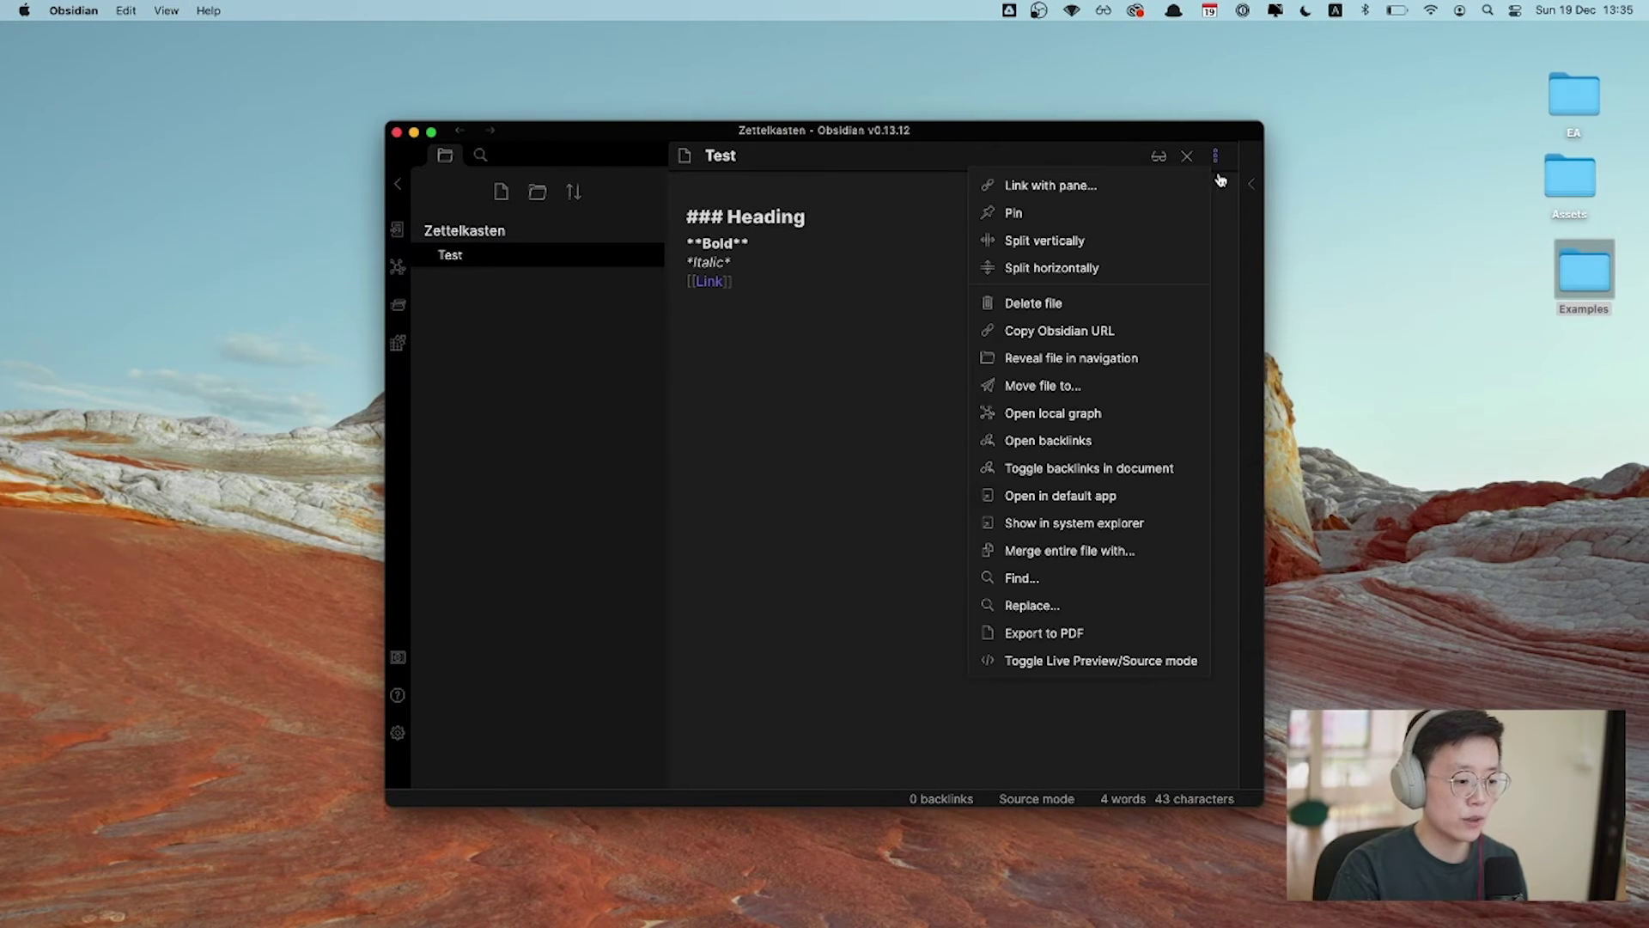
left_click(1120, 662)
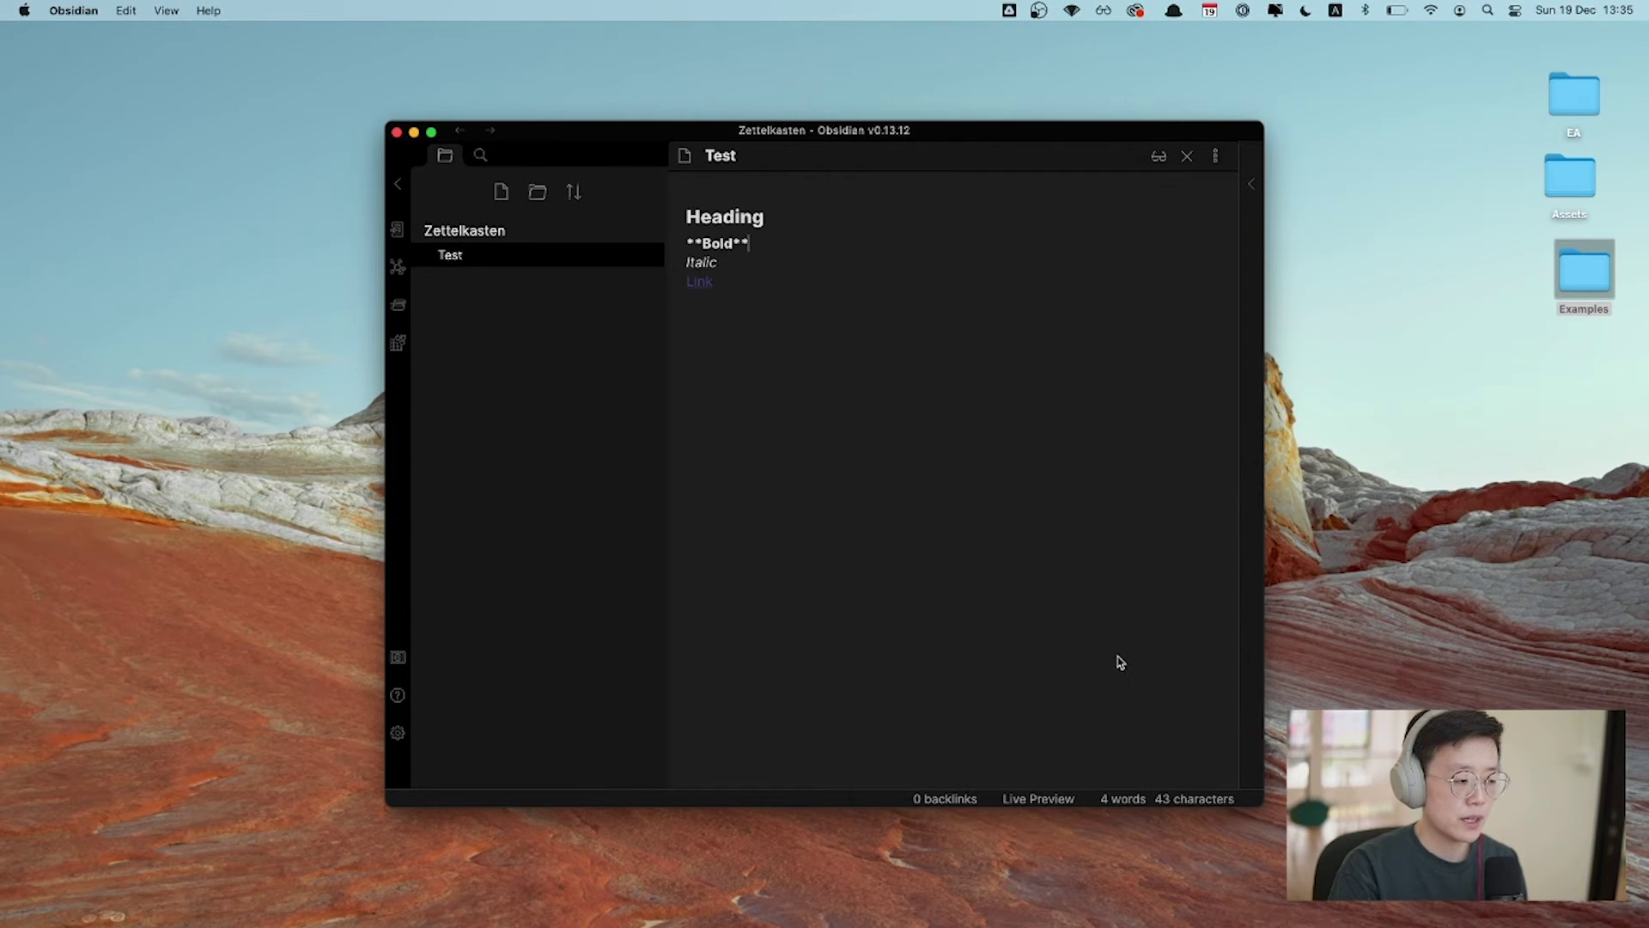
left_click(1120, 639)
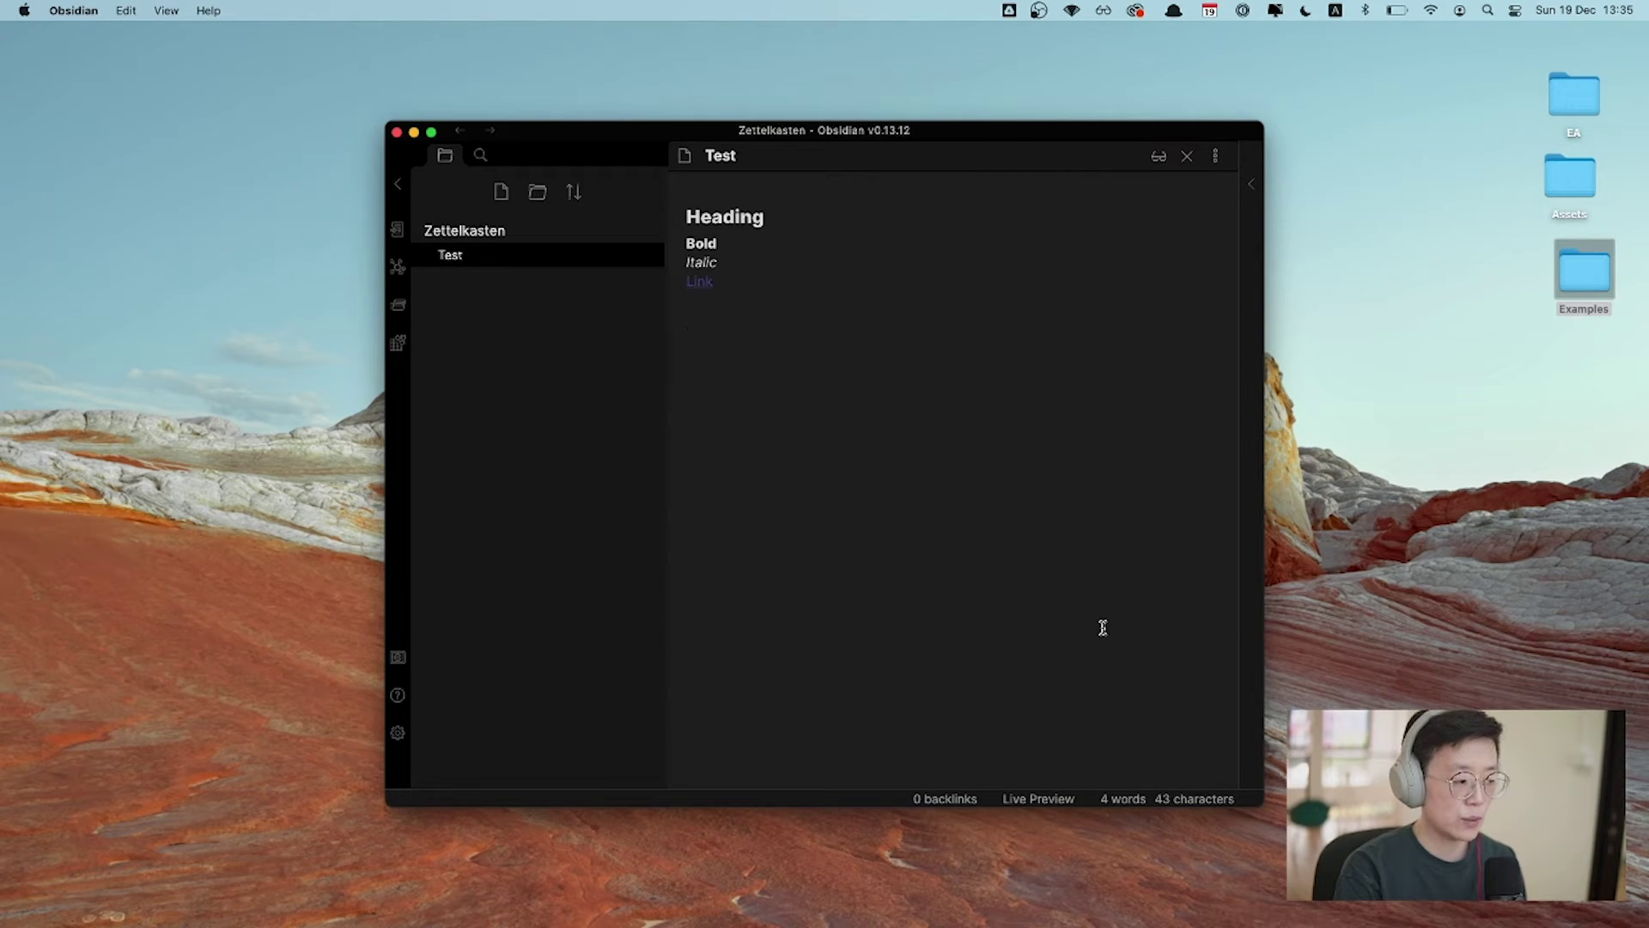
key("super+e")
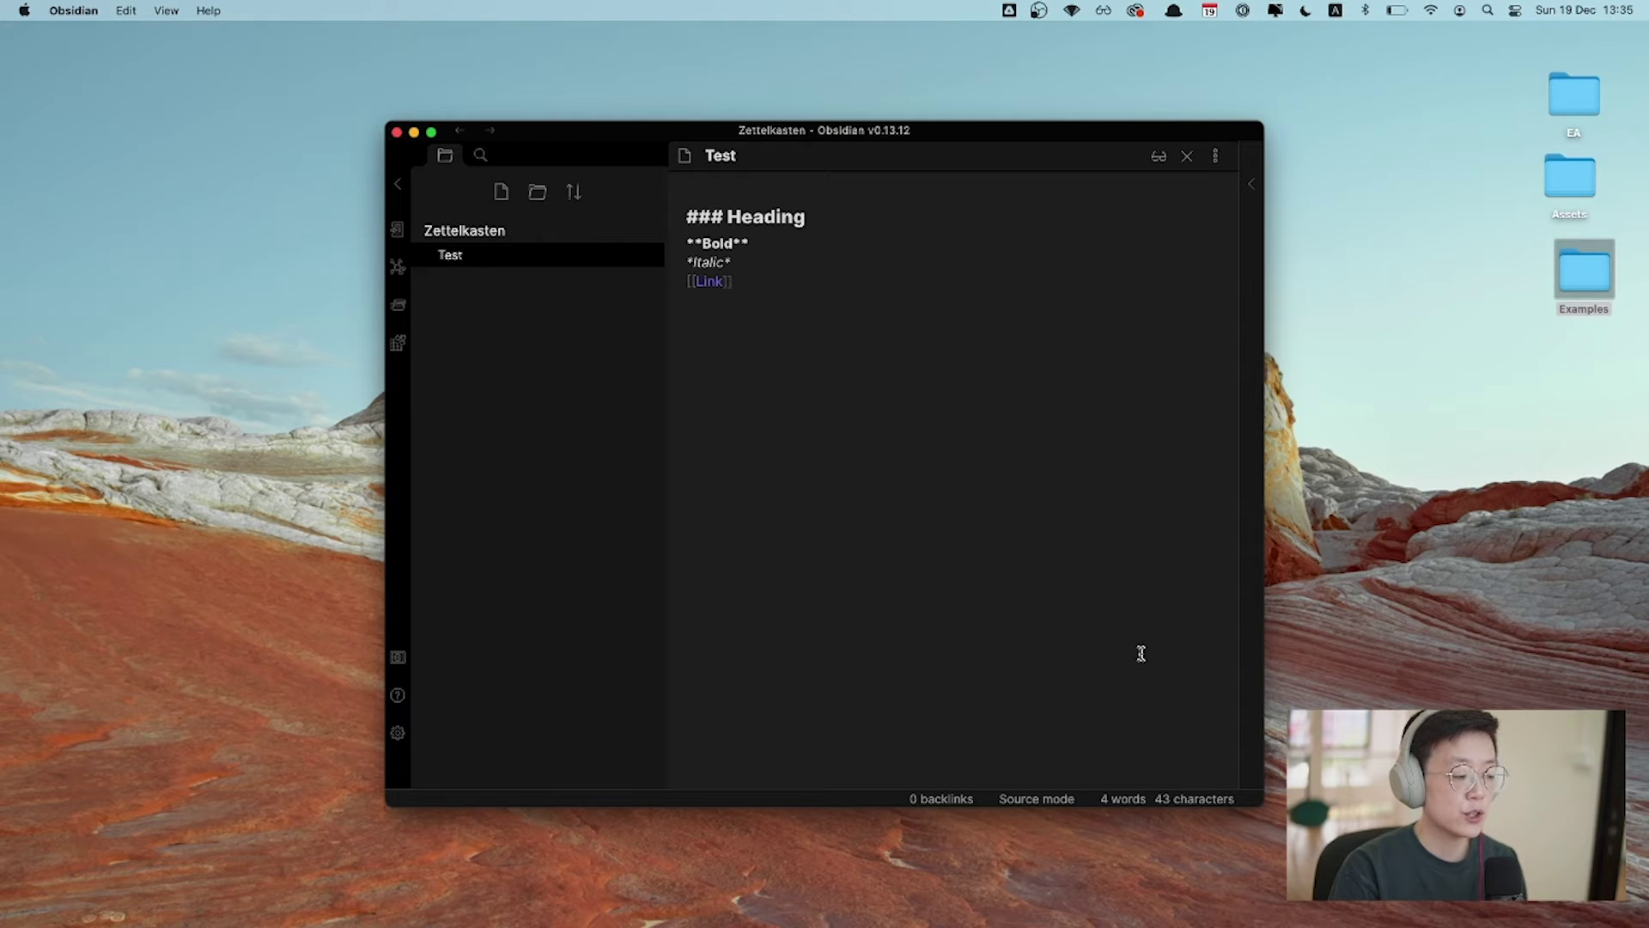
Apply the Red Graphite theme from Appearance > Themes and close Settings
left_click(409, 731)
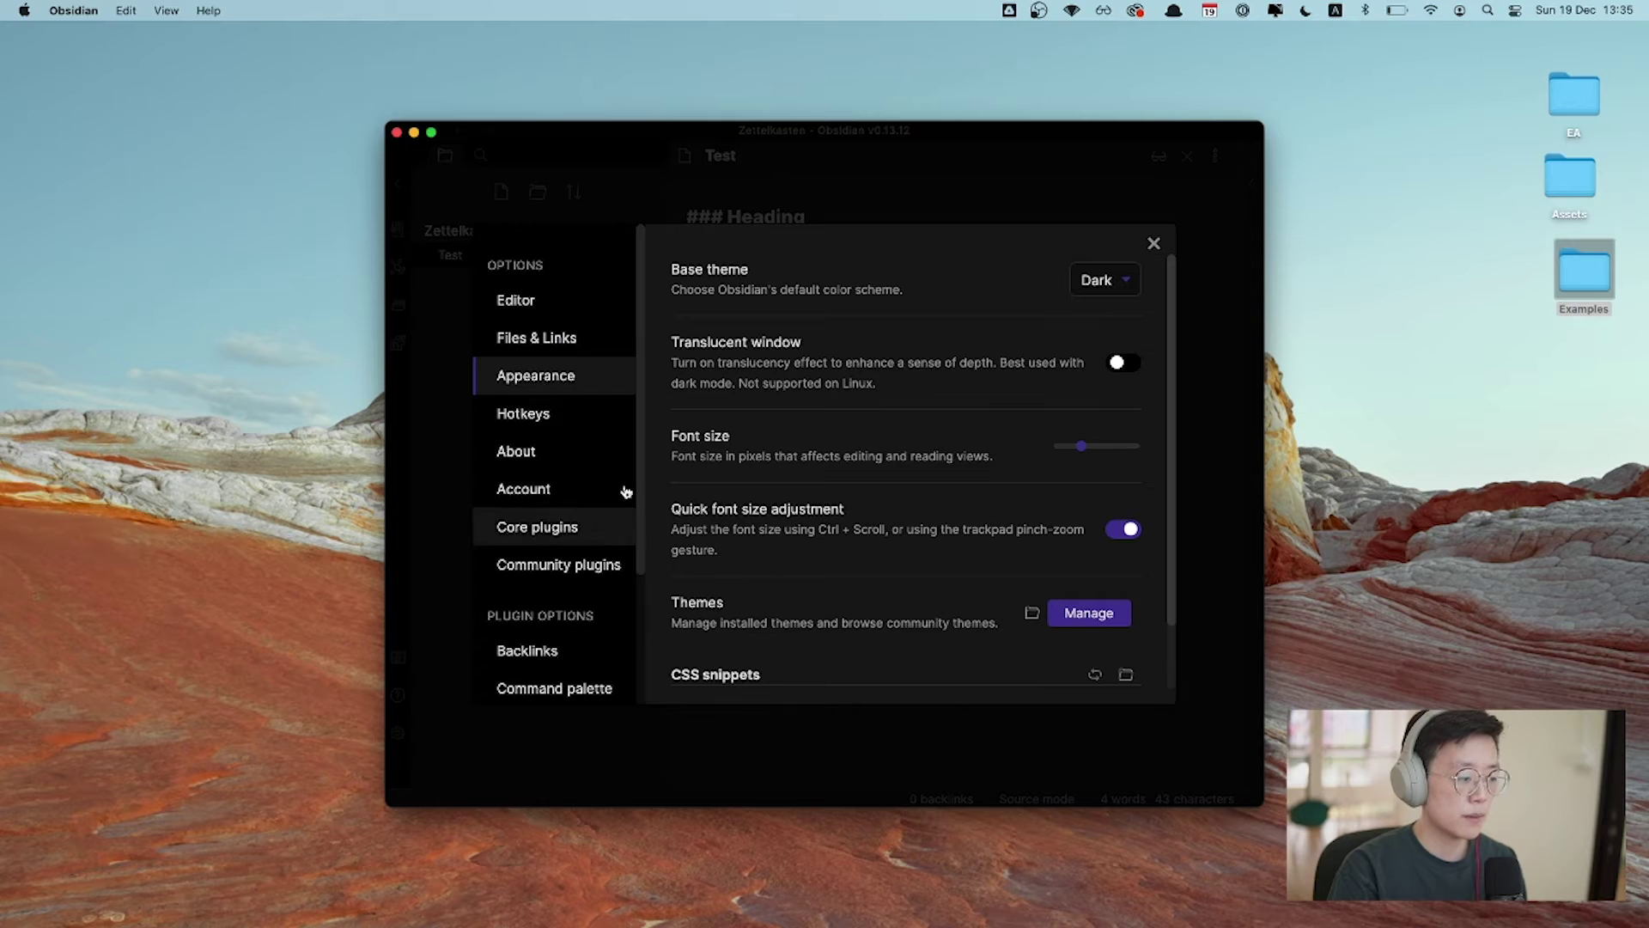
left_click(1102, 611)
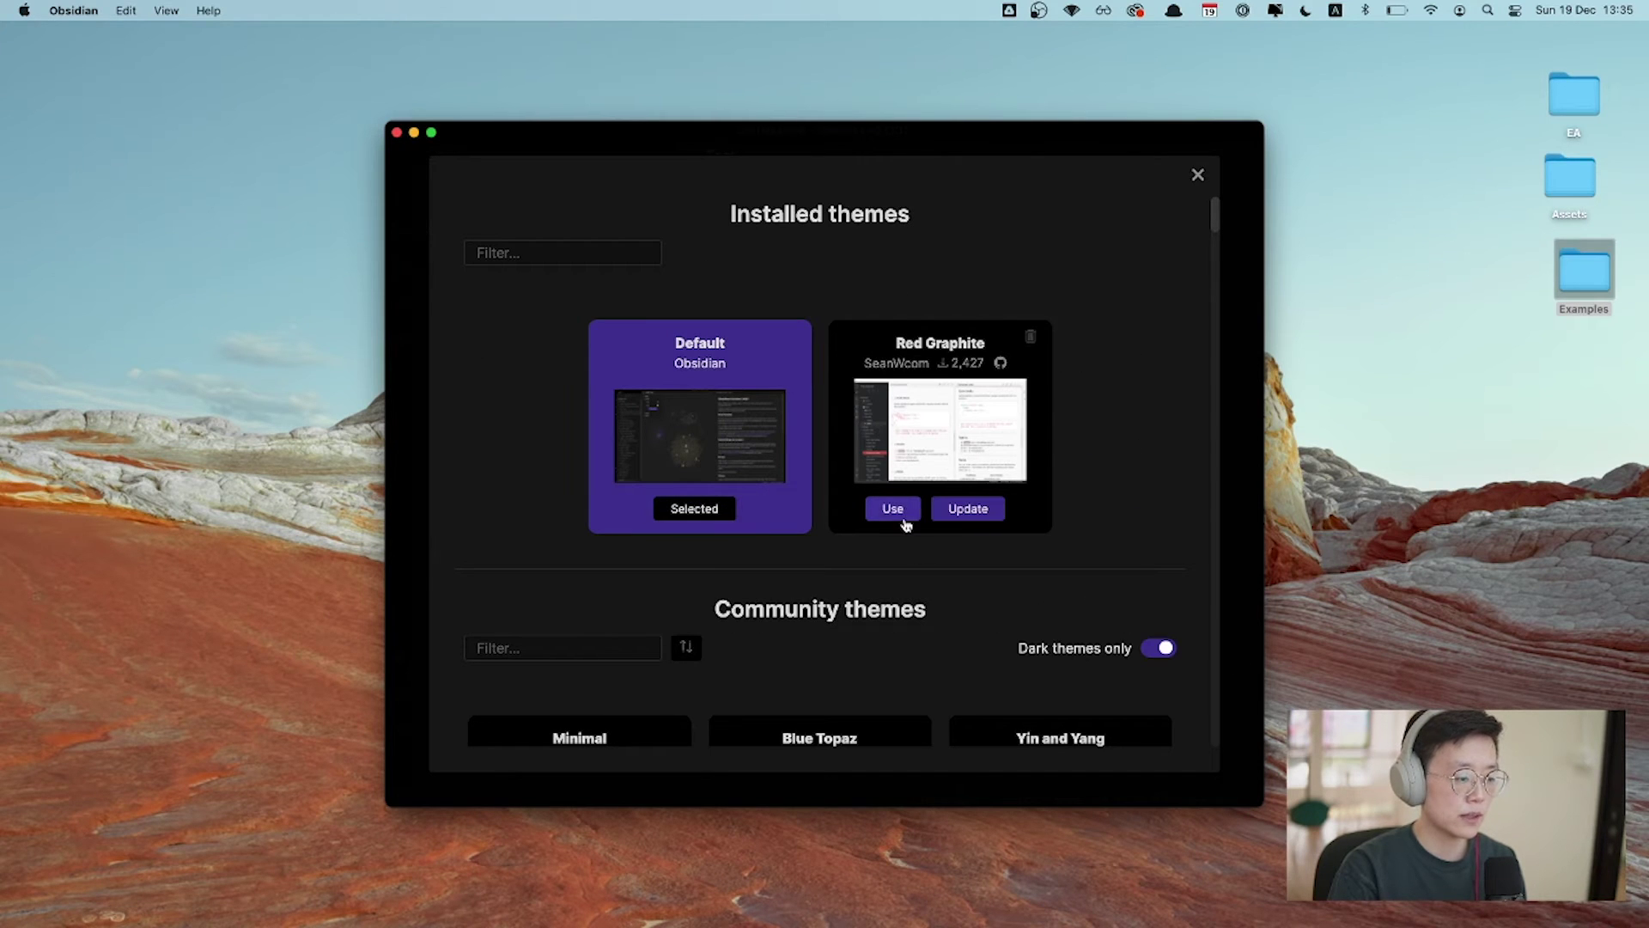
left_click(904, 518)
key("Escape")
key("Escape")
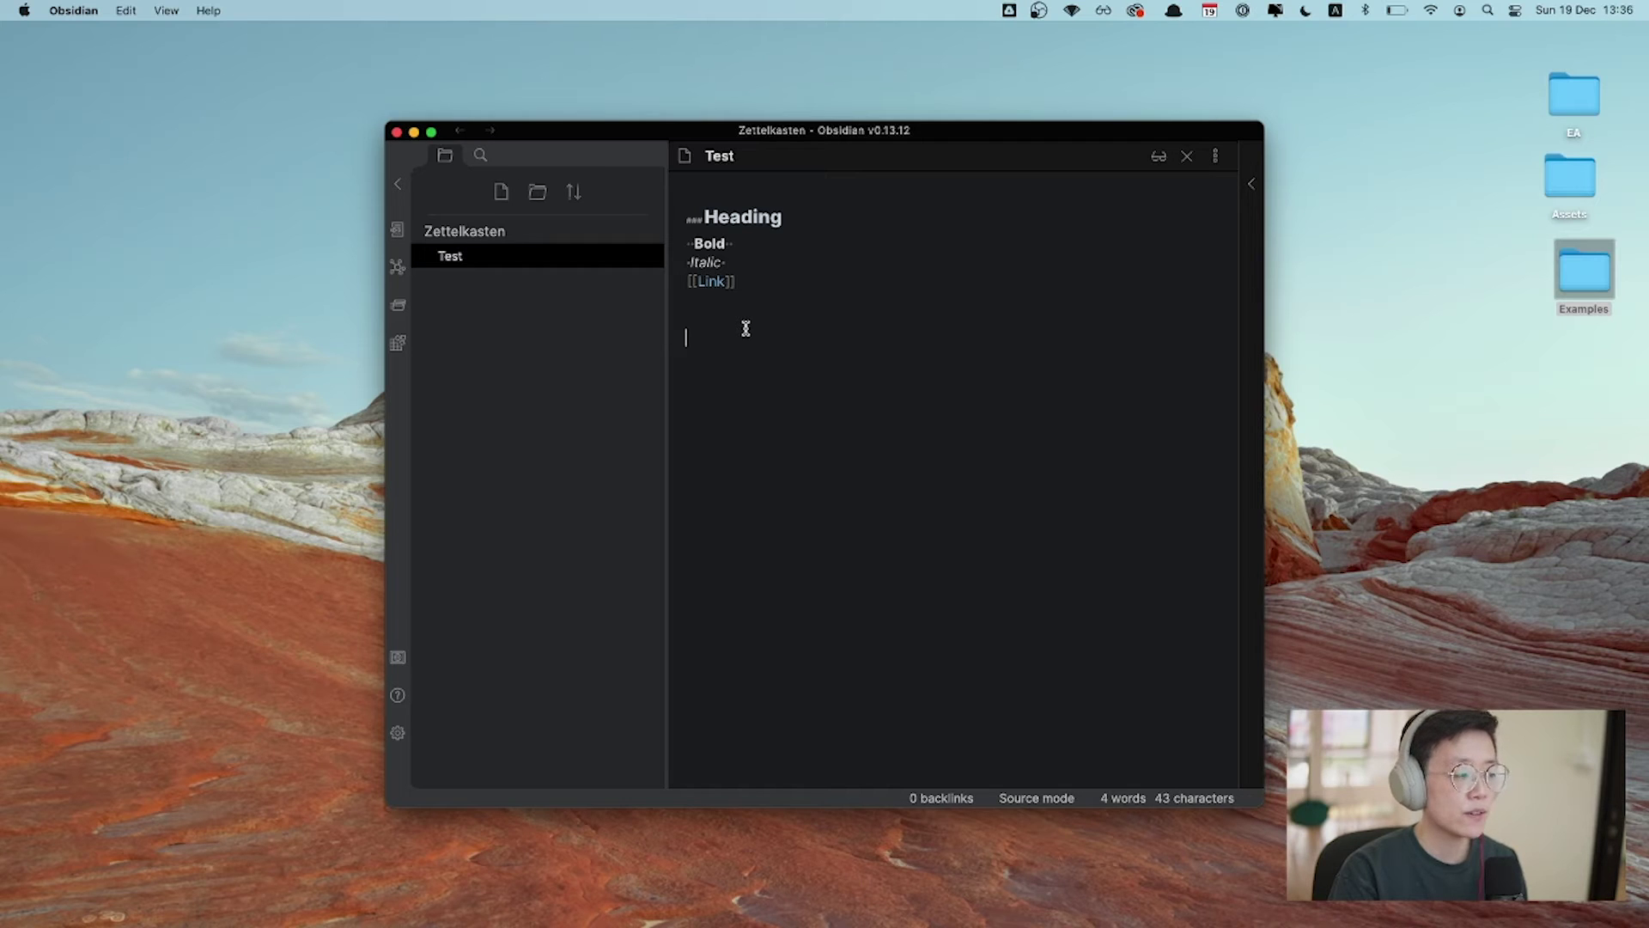
Switch the Test note from Source mode to Live Preview
left_click(1215, 156)
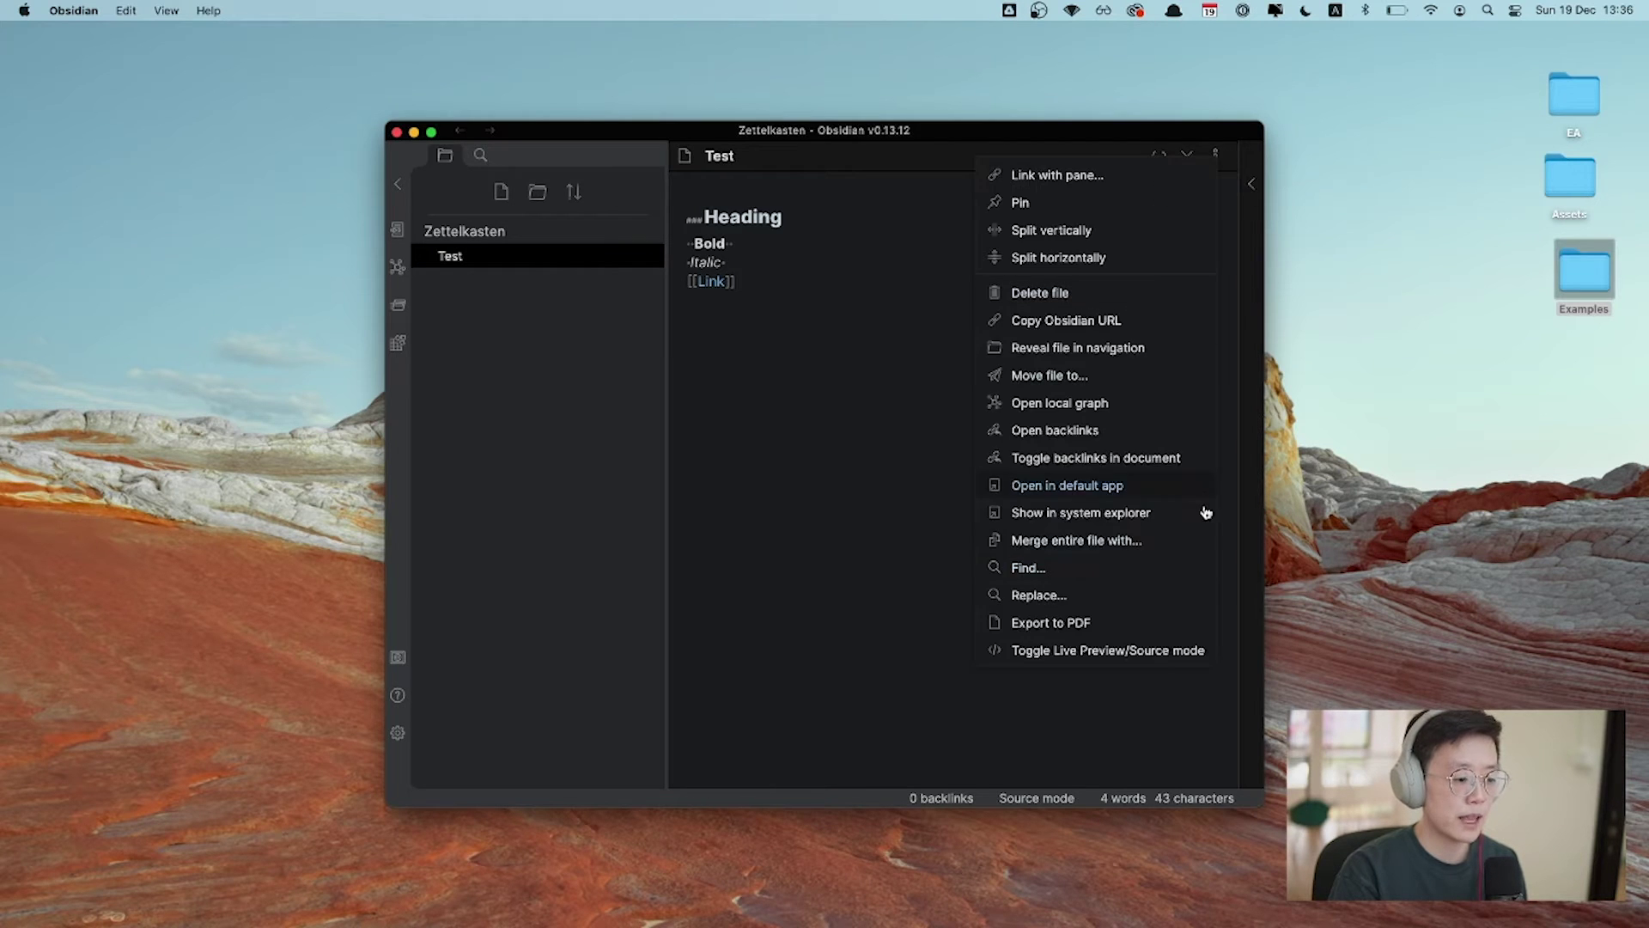
left_click(1168, 648)
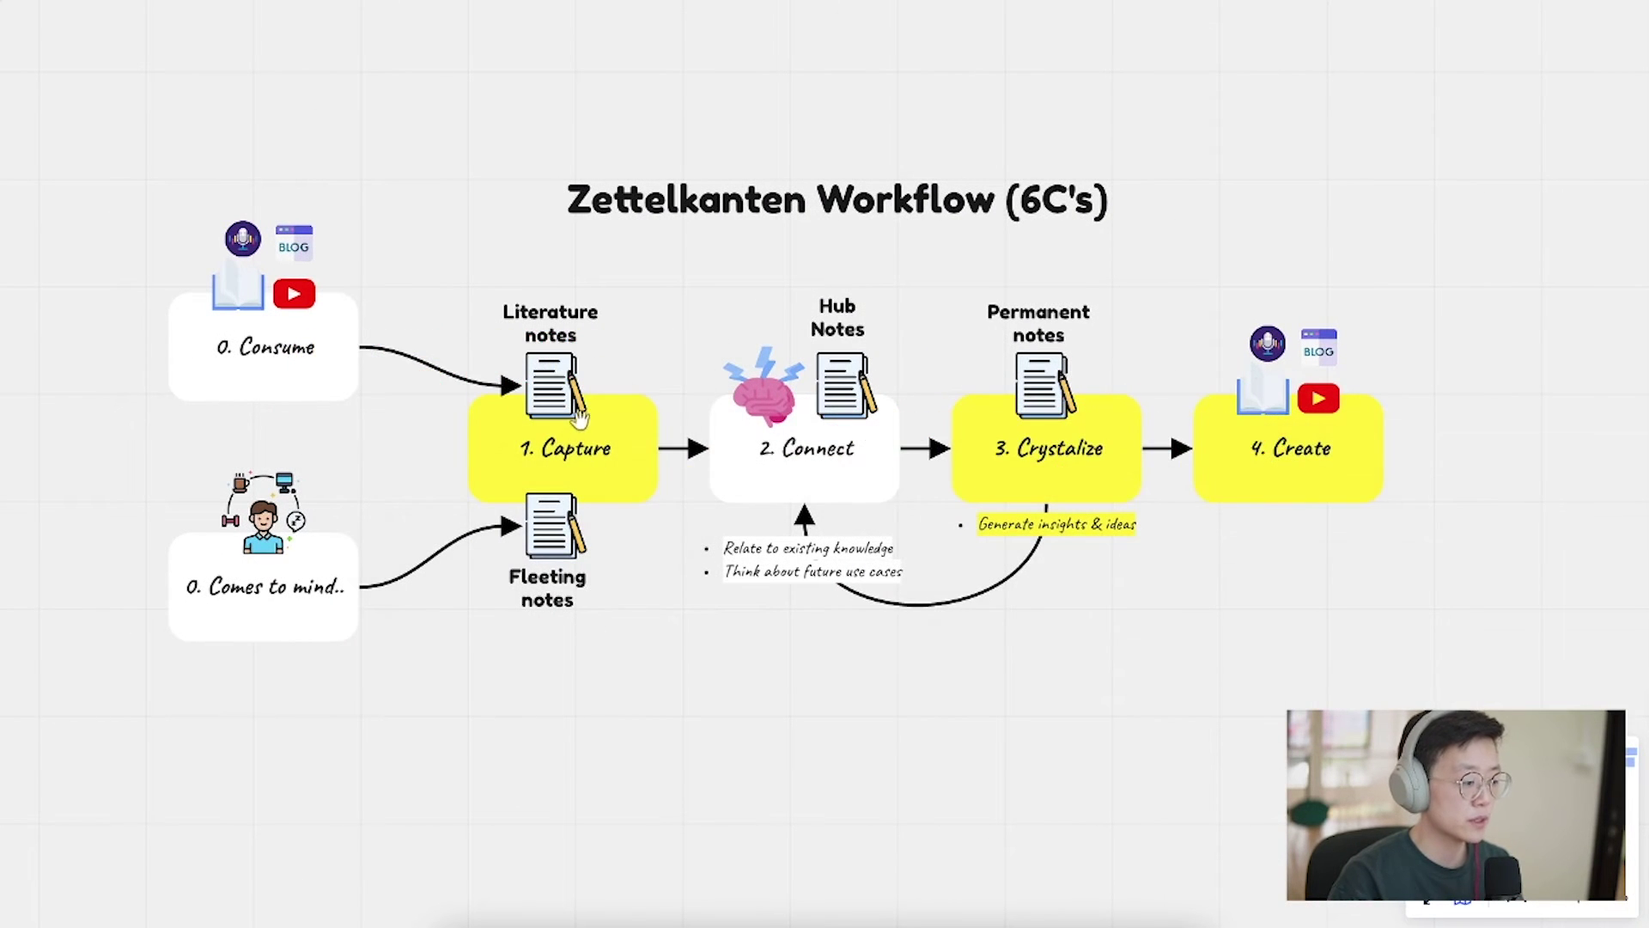
Back in Obsidian, name a folder '4. Production' with a clapperboard emoji
key("ctrl+Right")
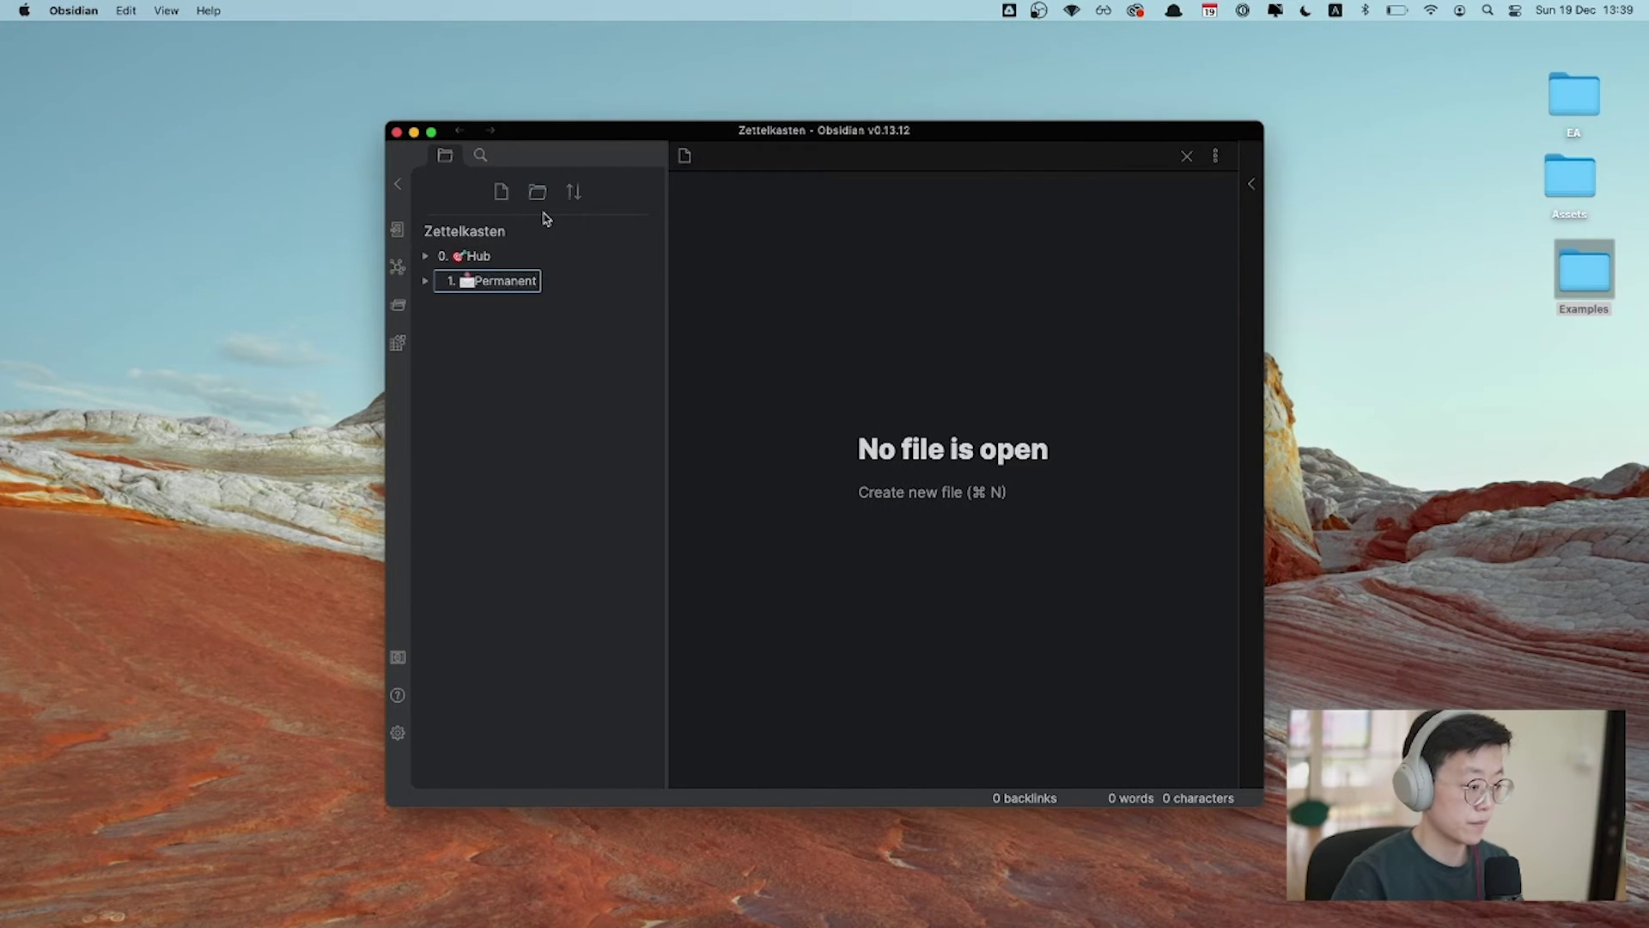
type("4.")
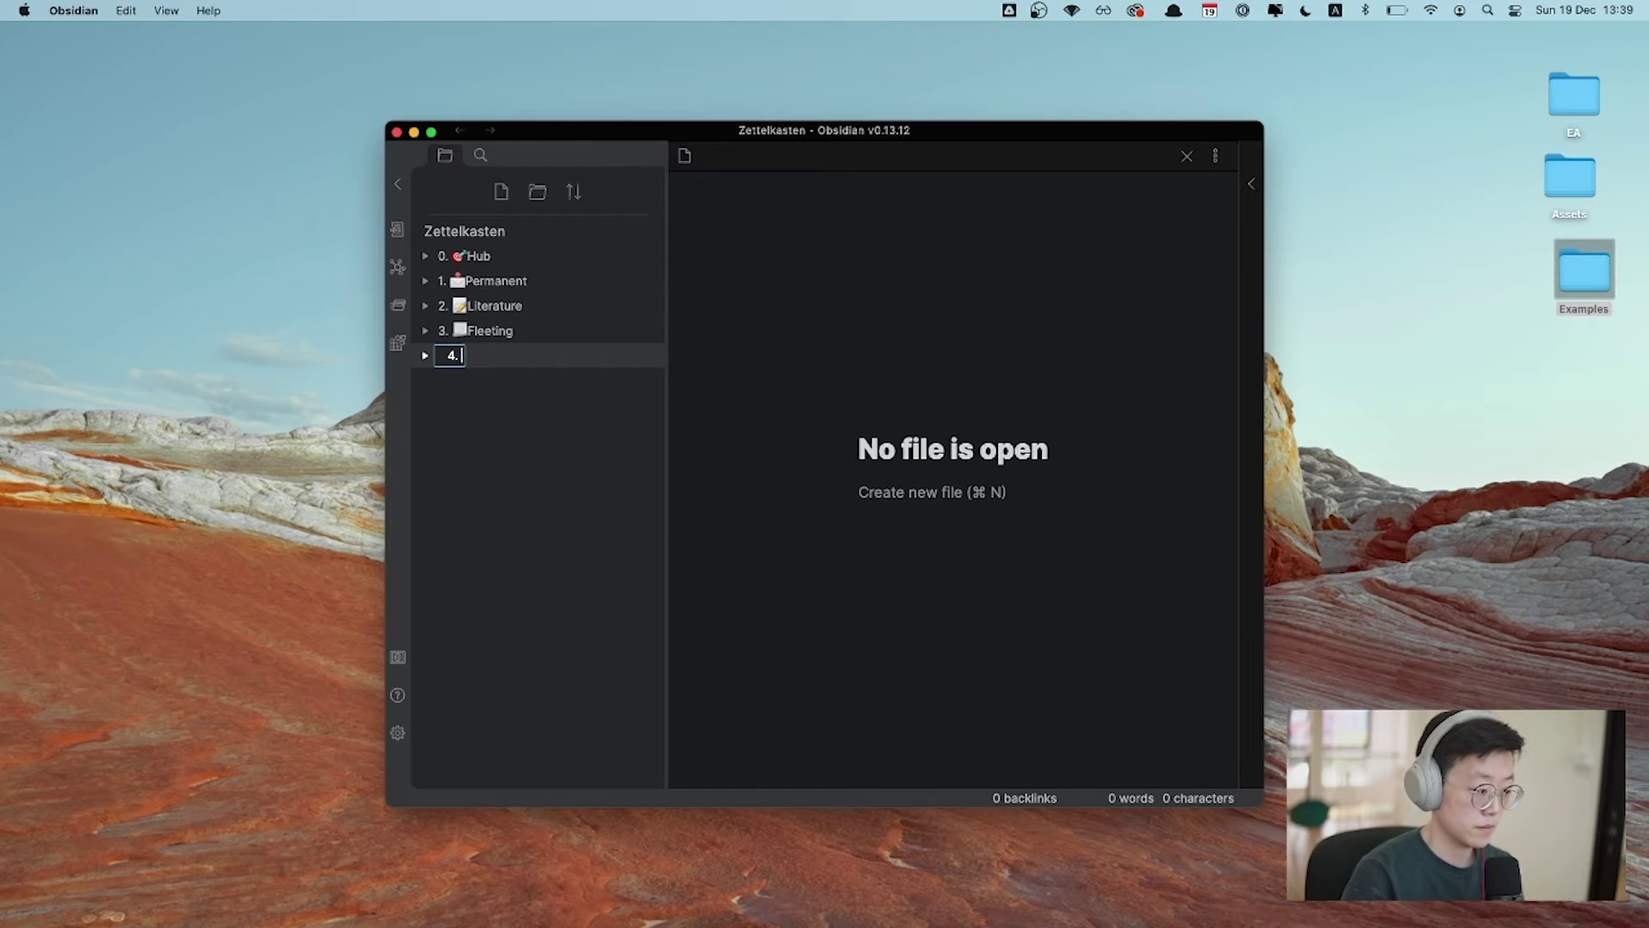
key("ctrl+super+space")
left_click(490, 474)
type("Production")
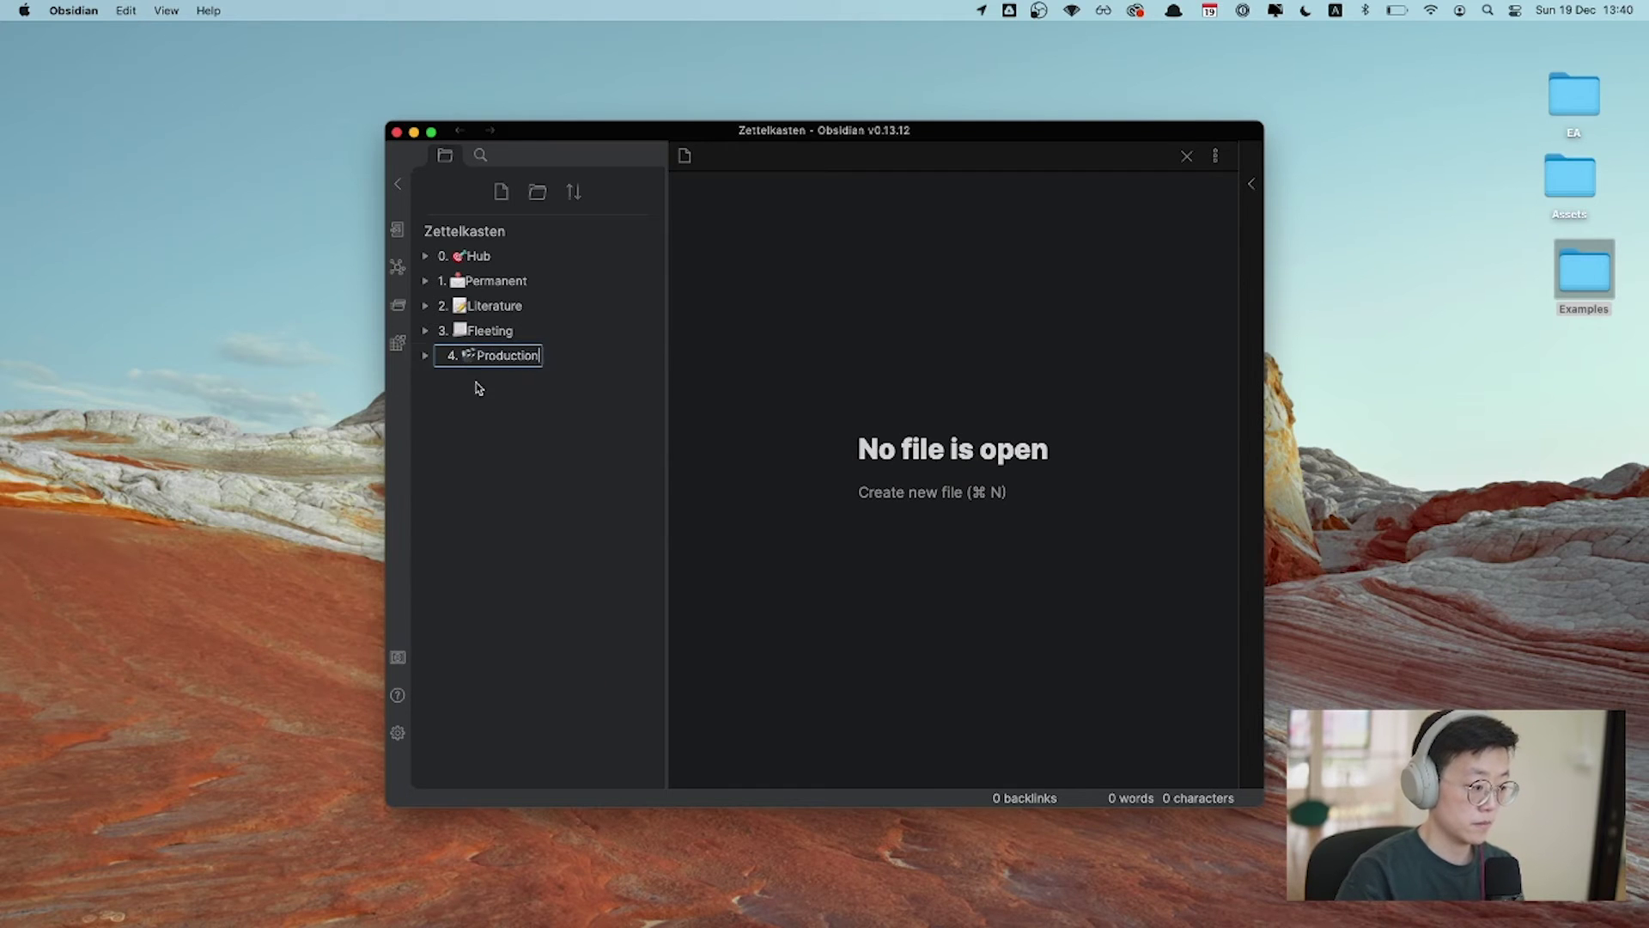
key("Return")
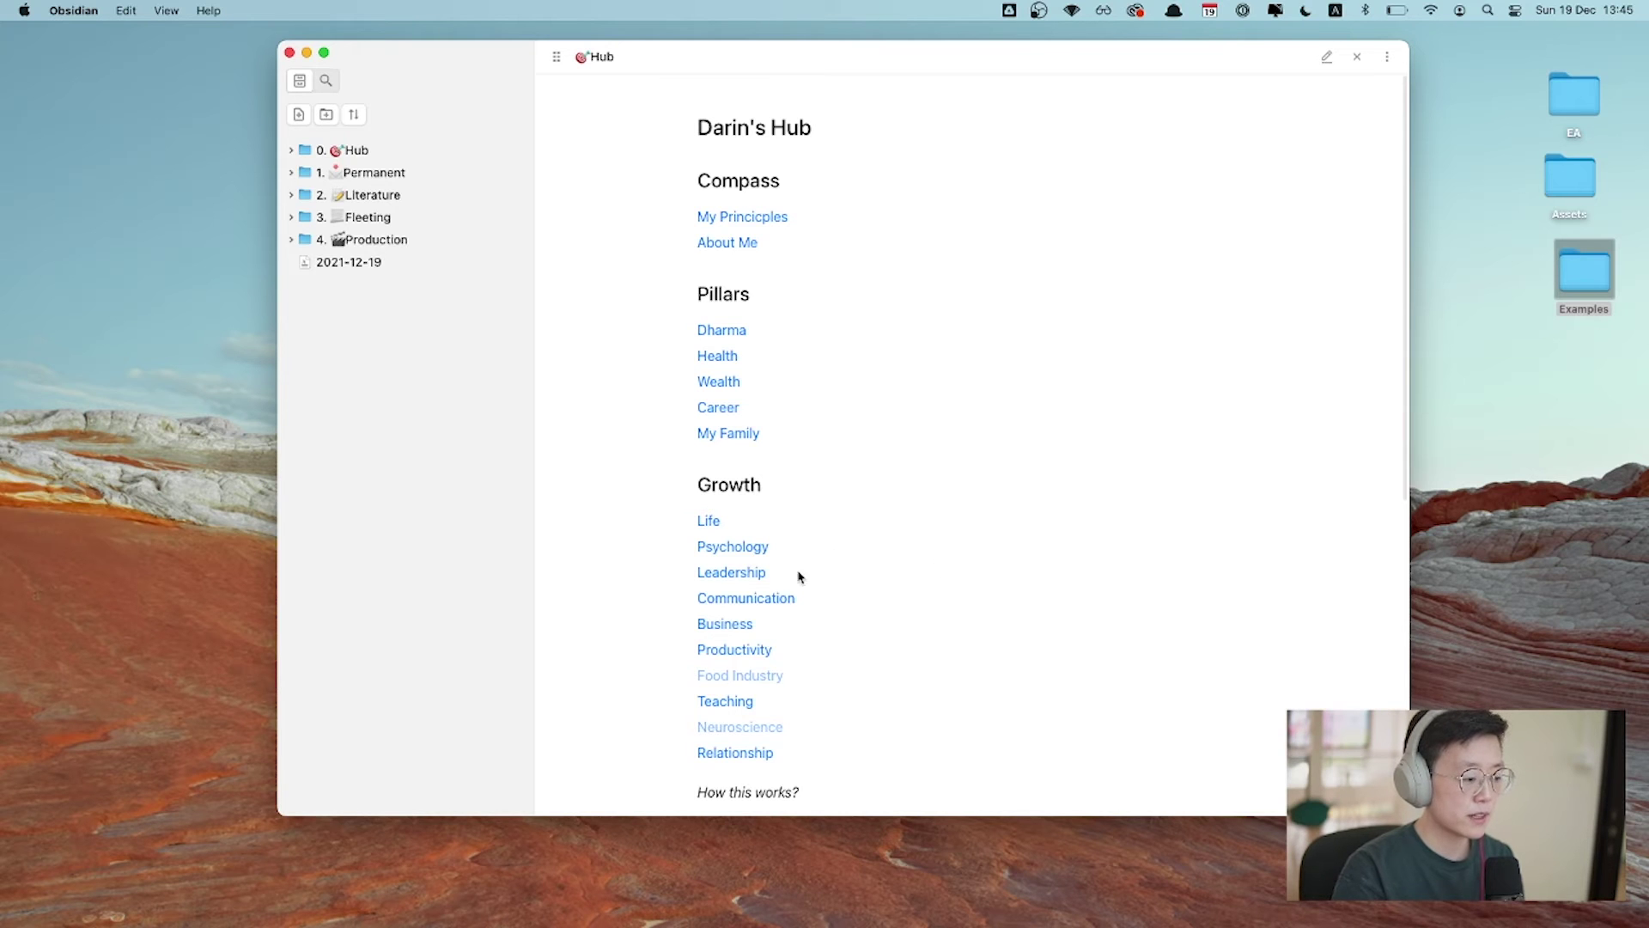
Open the Leadership topic note from the example hub and return to the hub
mouse_move(730, 573)
left_click(749, 577)
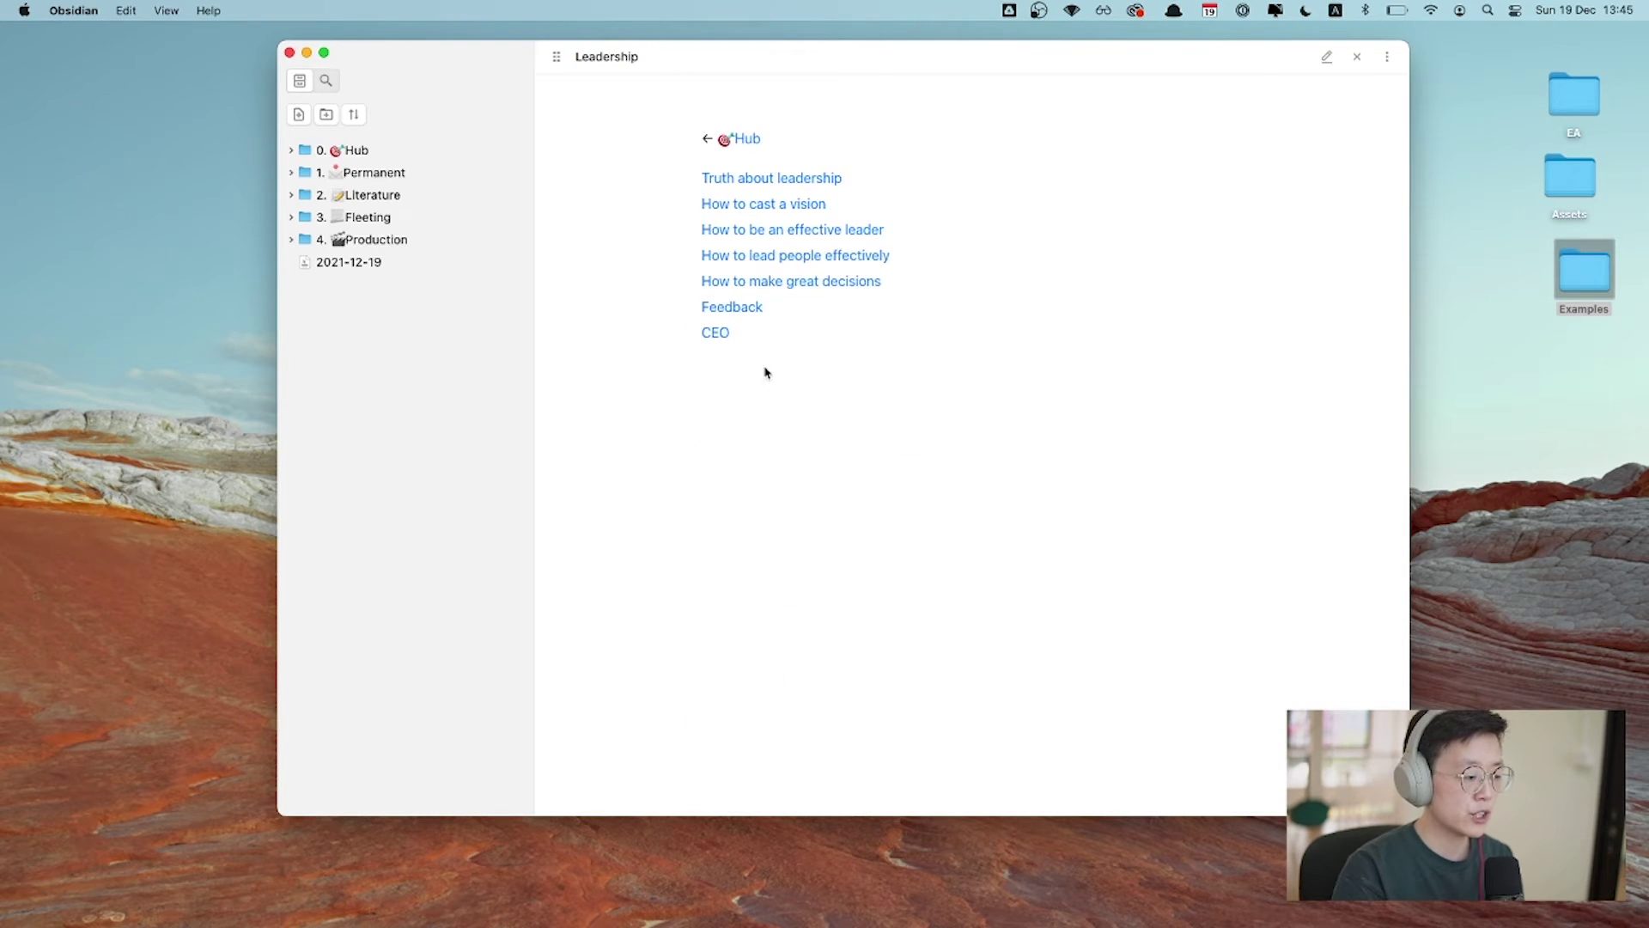
left_click(749, 139)
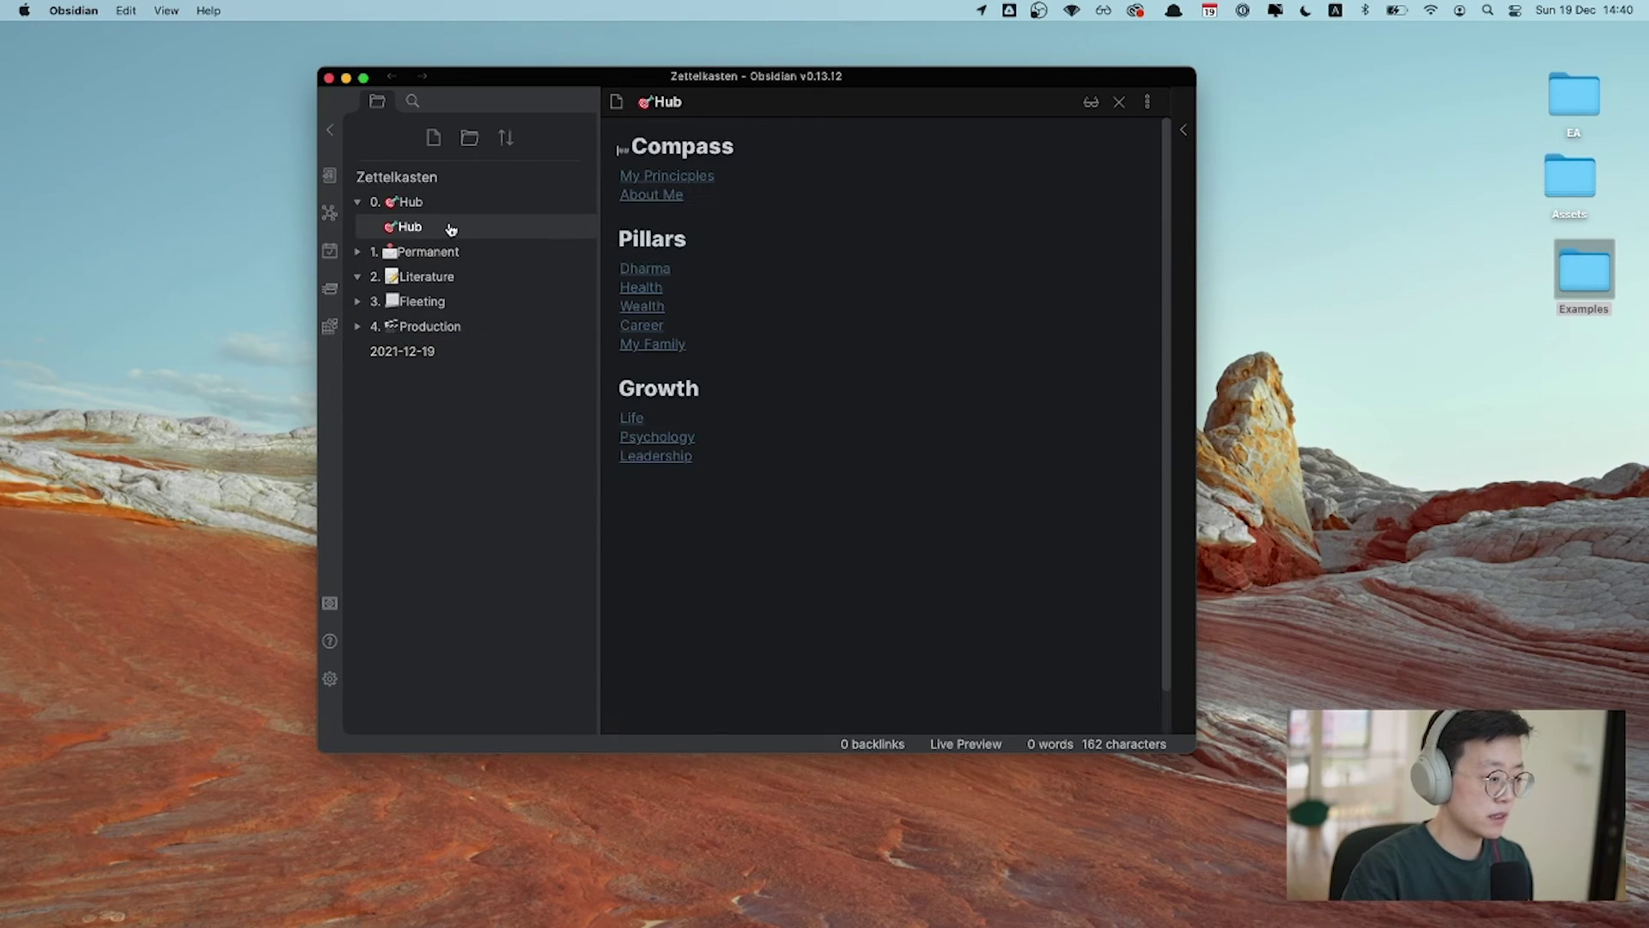
Open the Hub note from the 0. Hub folder in the file explorer
left_click(358, 205)
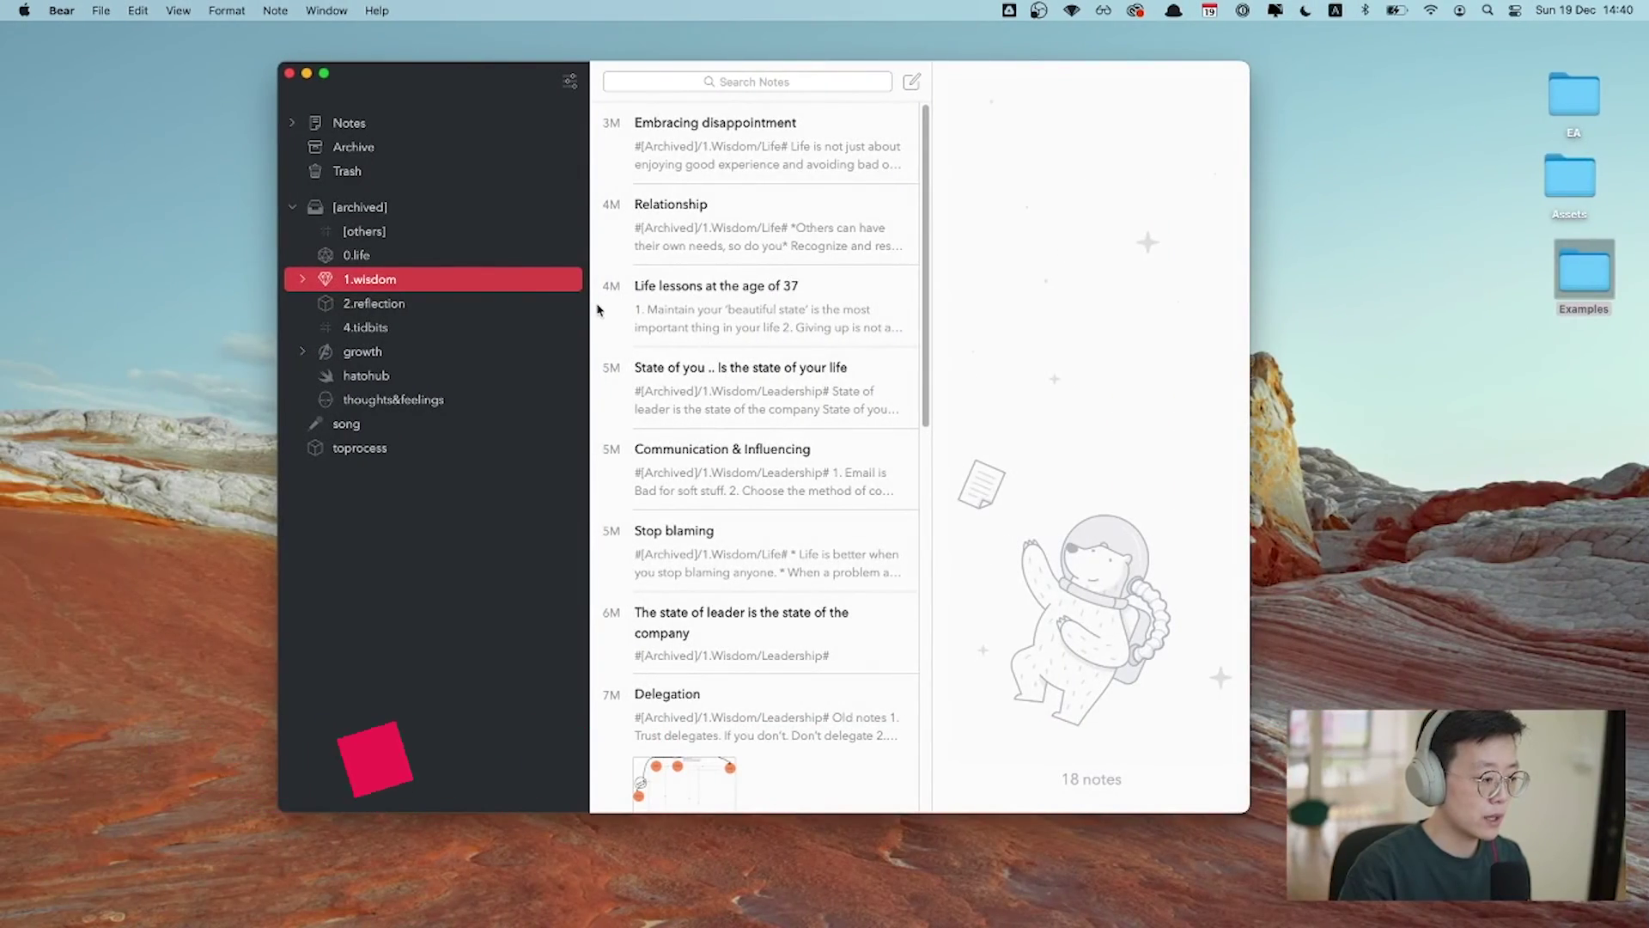
Resize Bear's sidebar and window, then browse the 0.life, 2.reflection, 4.tidbits and 1.wisdom notes
left_click_drag(591, 310, 515, 311)
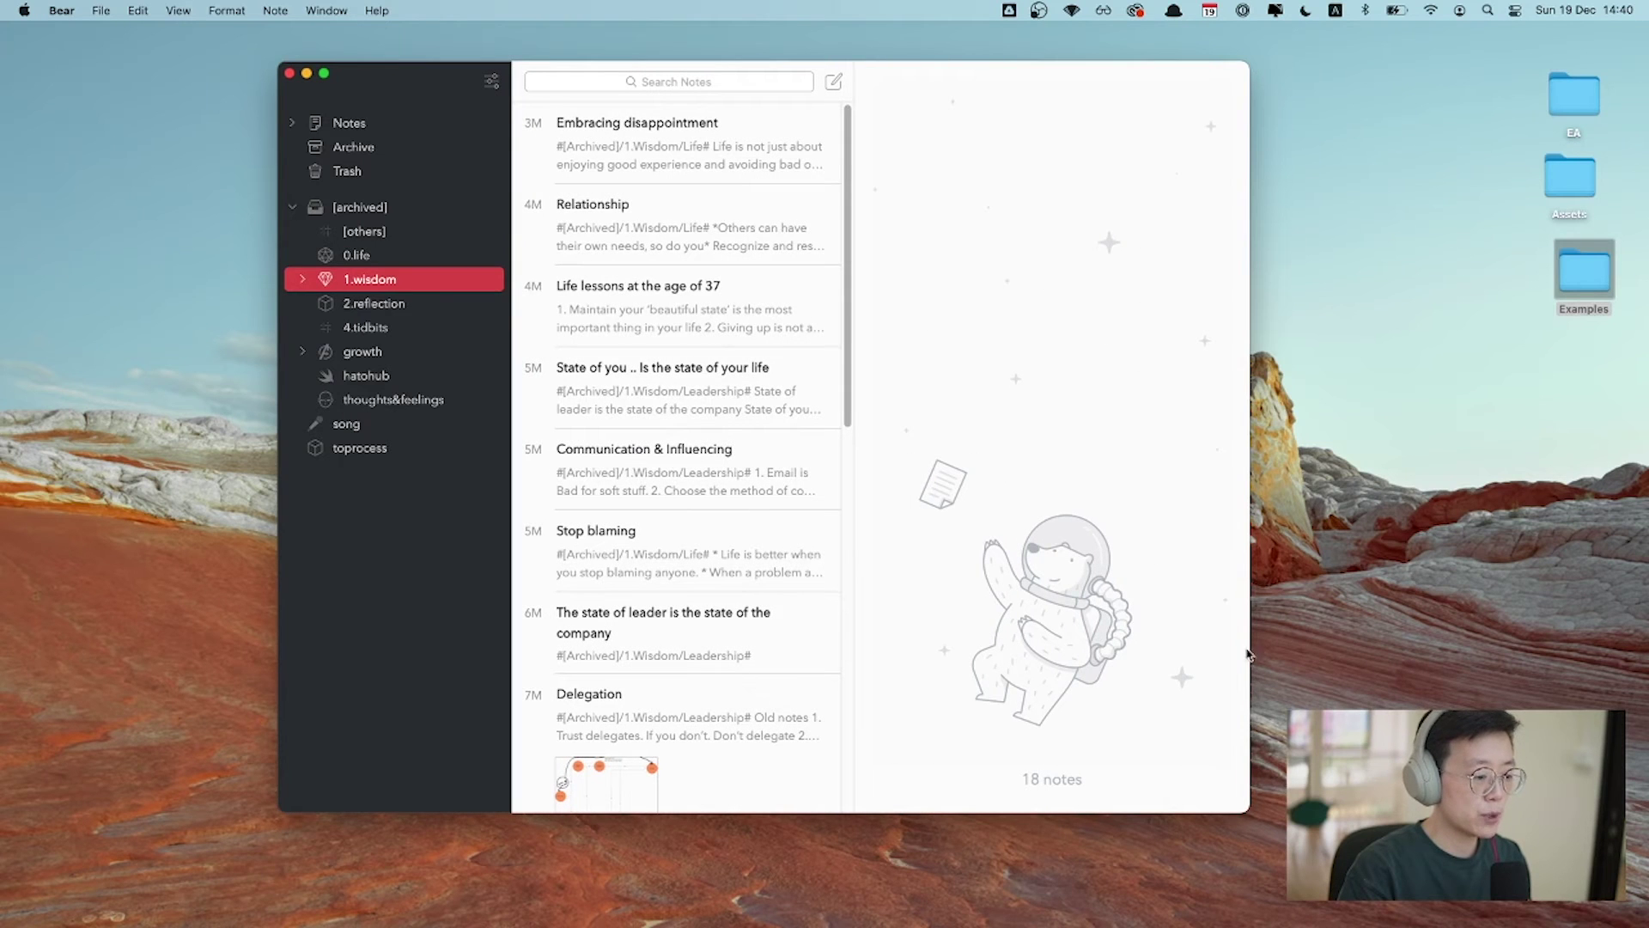
left_click_drag(1253, 797, 1346, 799)
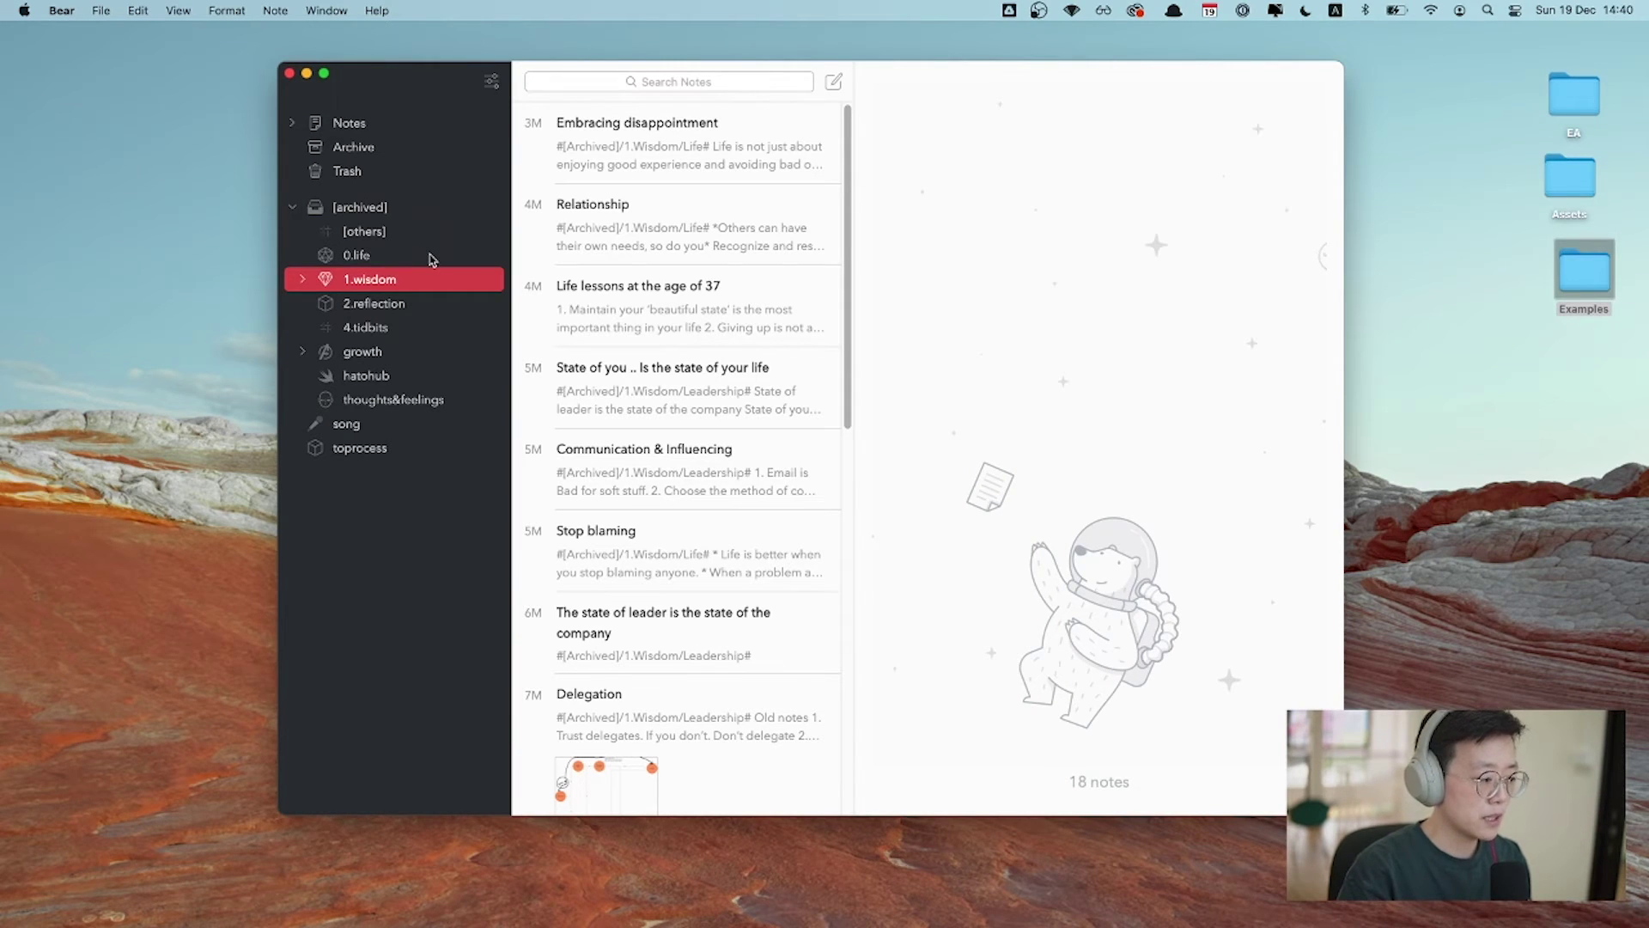
left_click(432, 257)
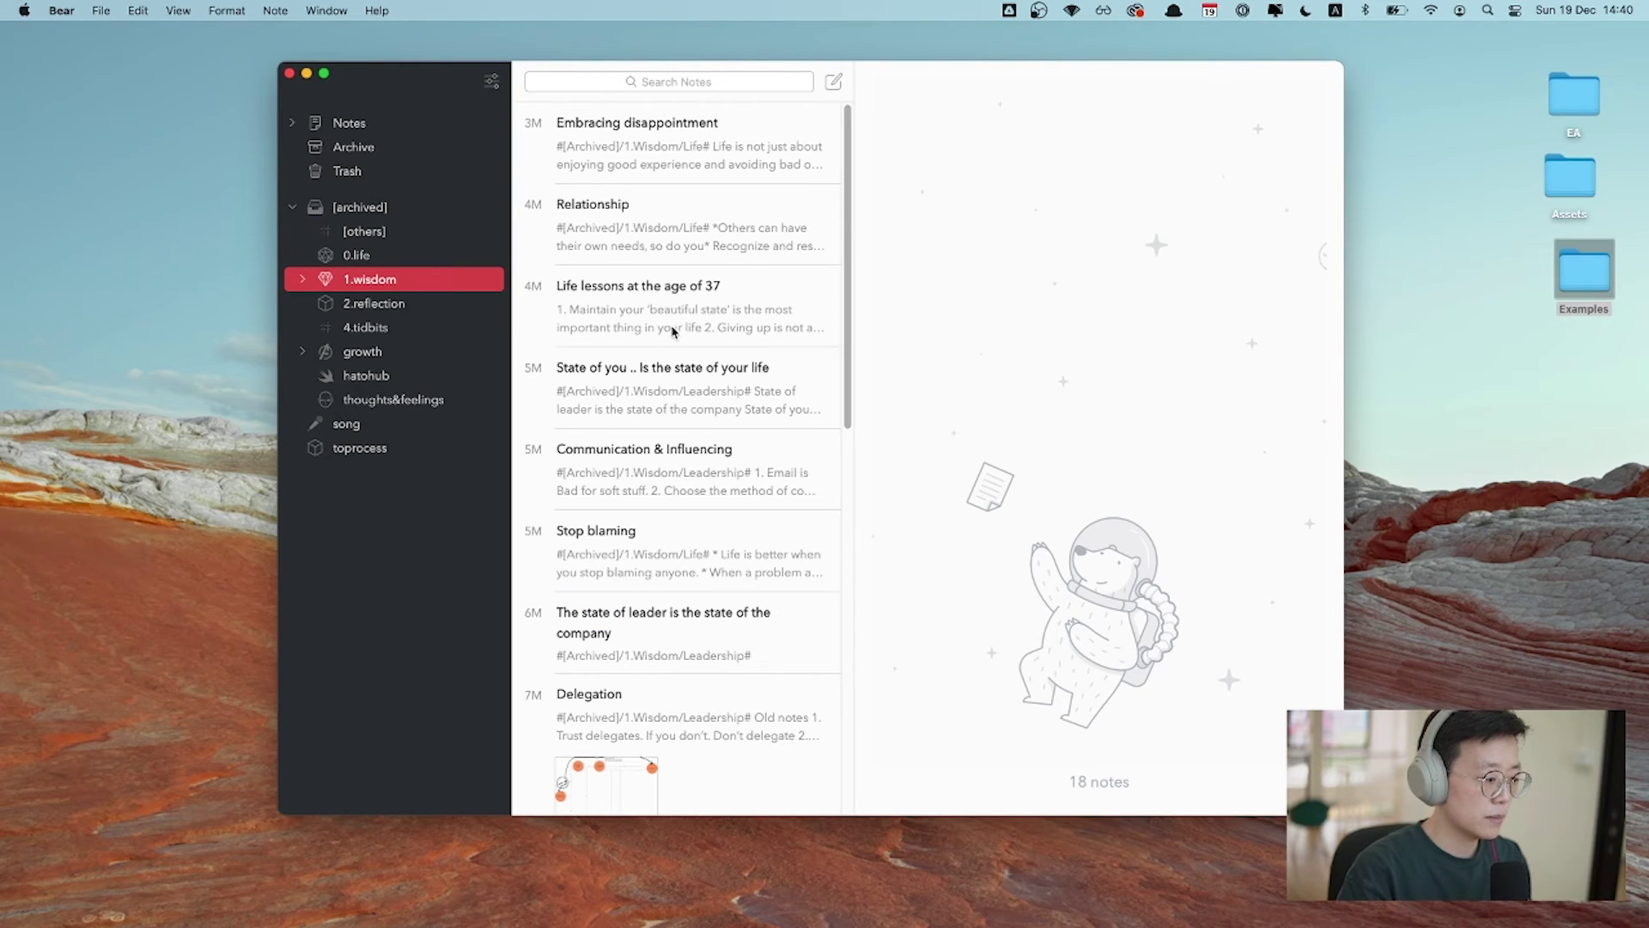
left_click(462, 306)
left_click(436, 330)
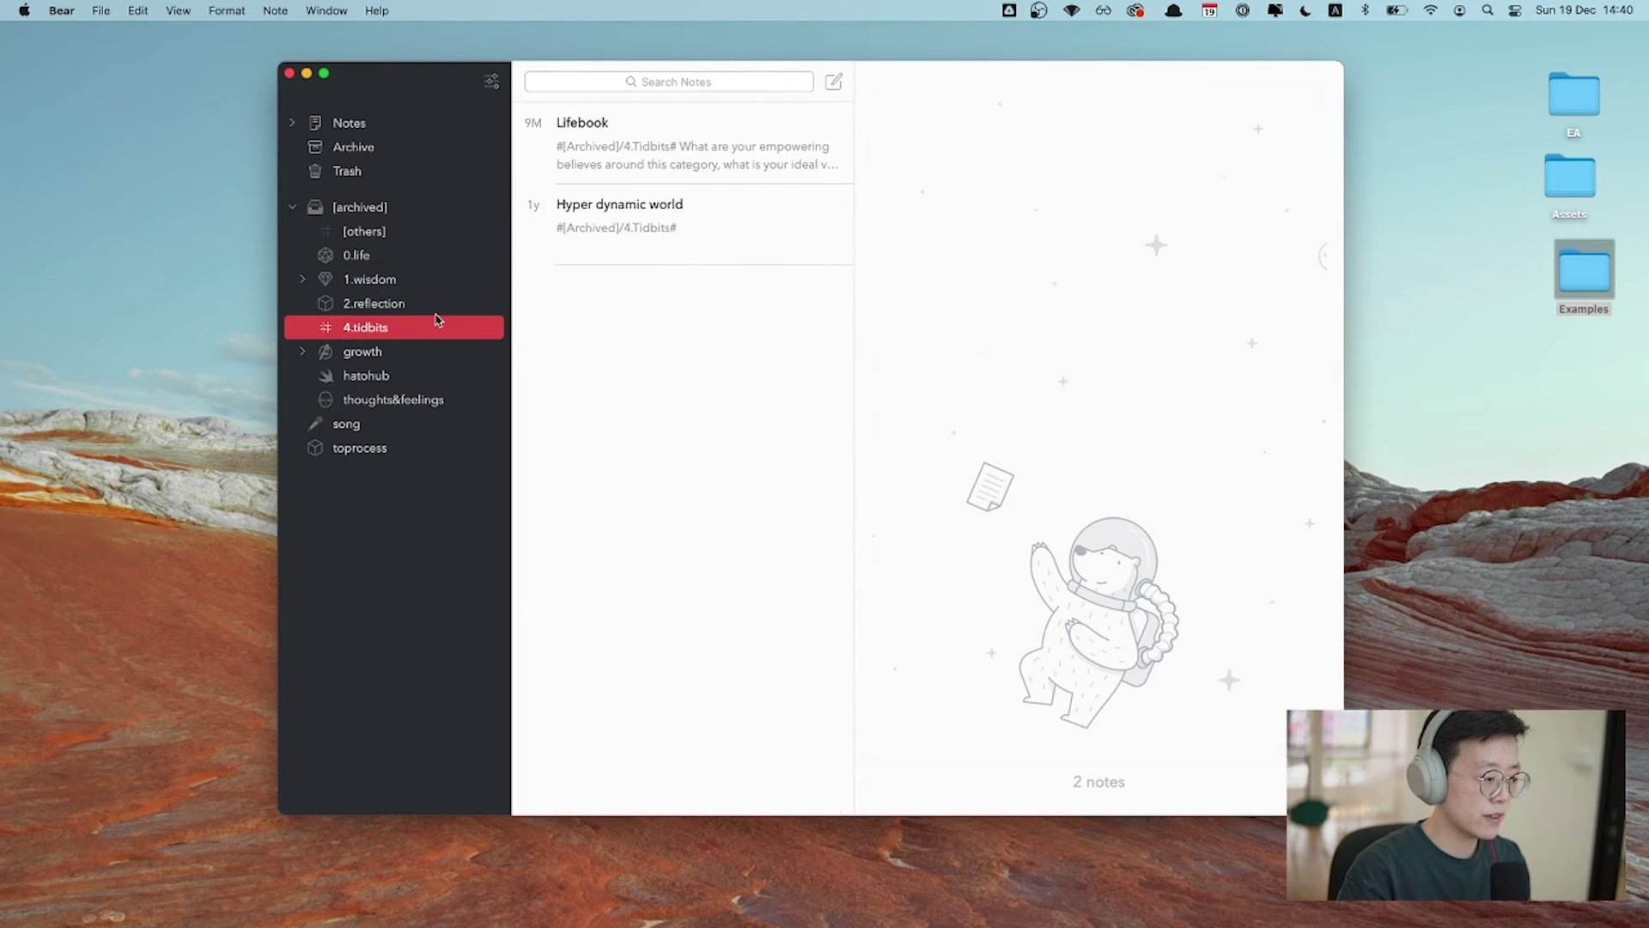
left_click(436, 279)
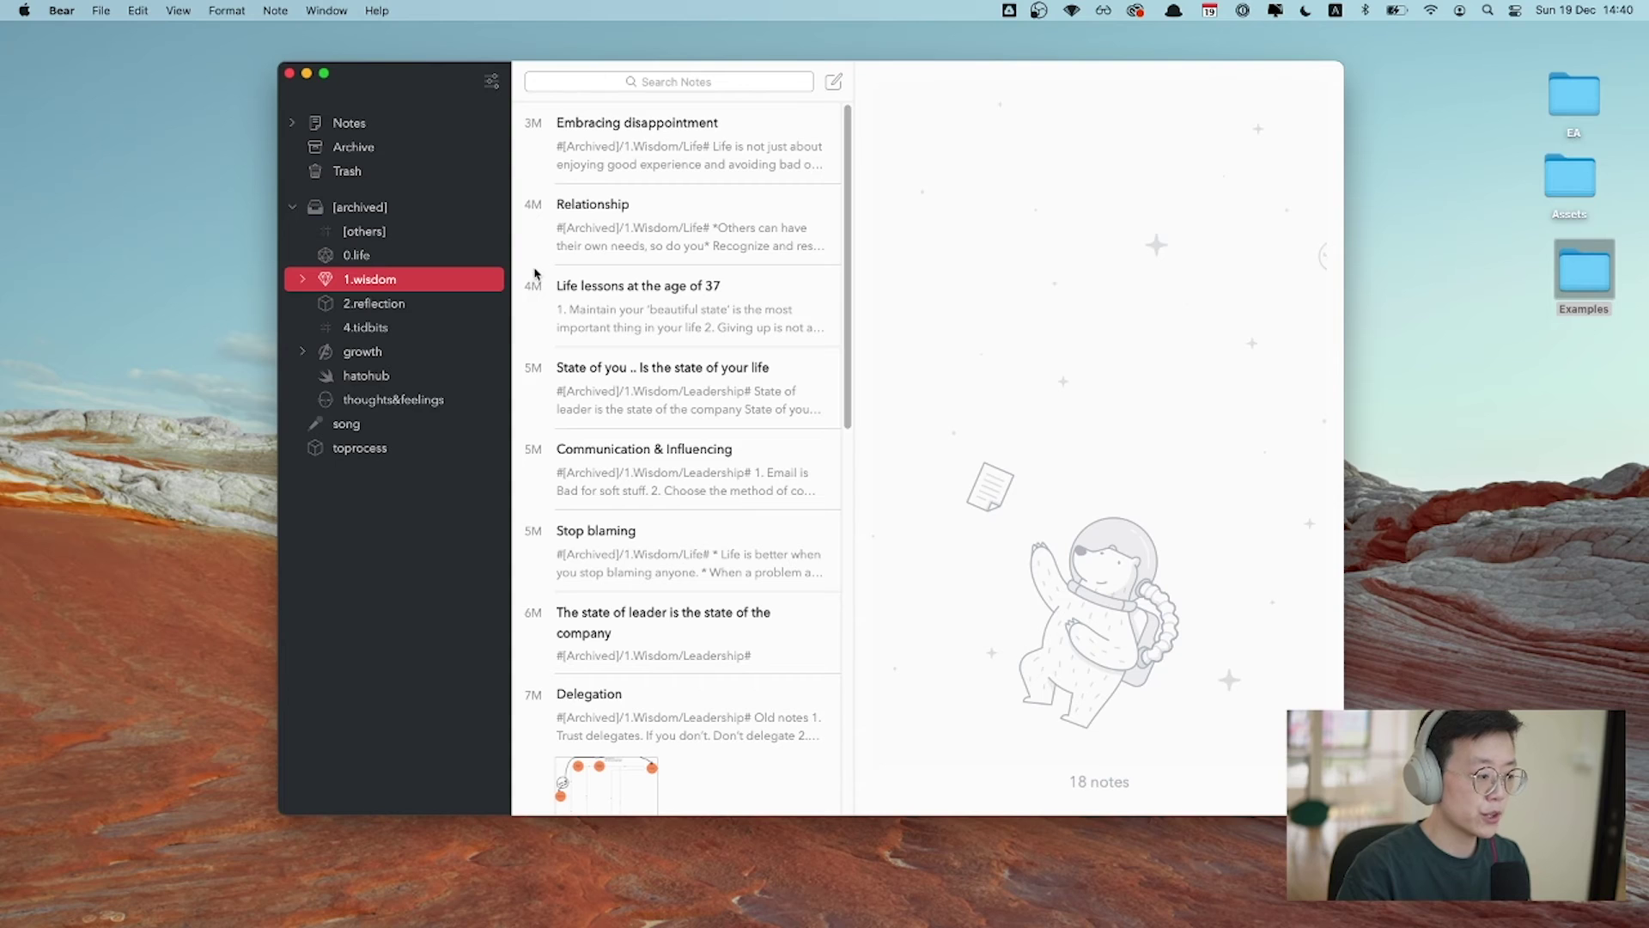
key("ctrl+Right")
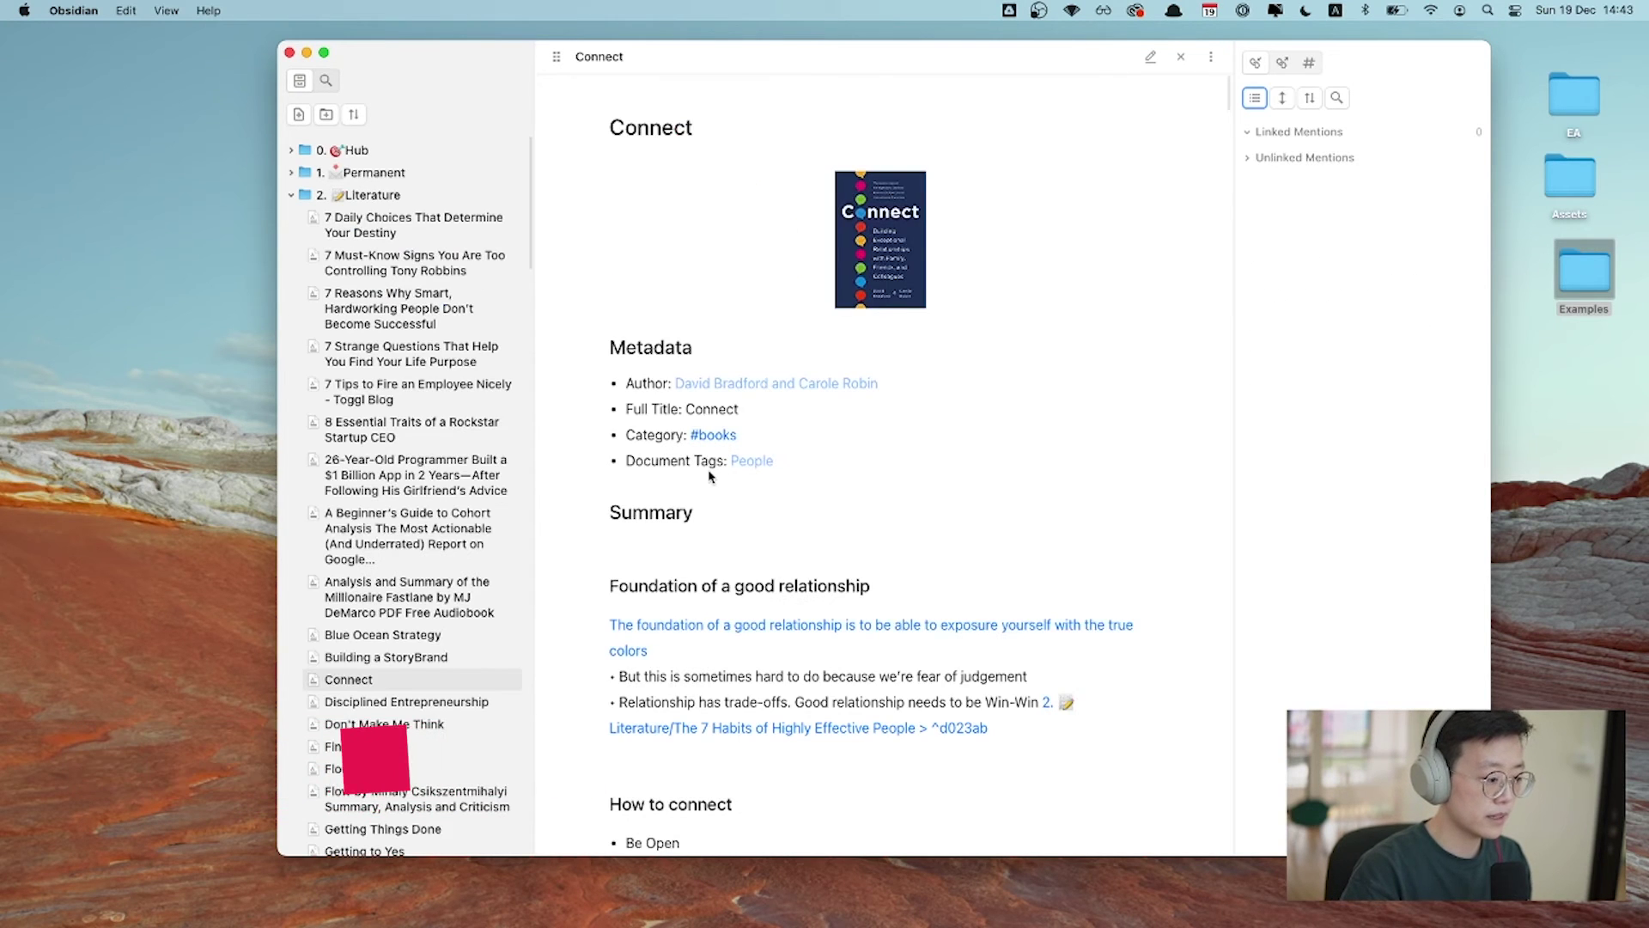
scroll(713, 434, "down", 1)
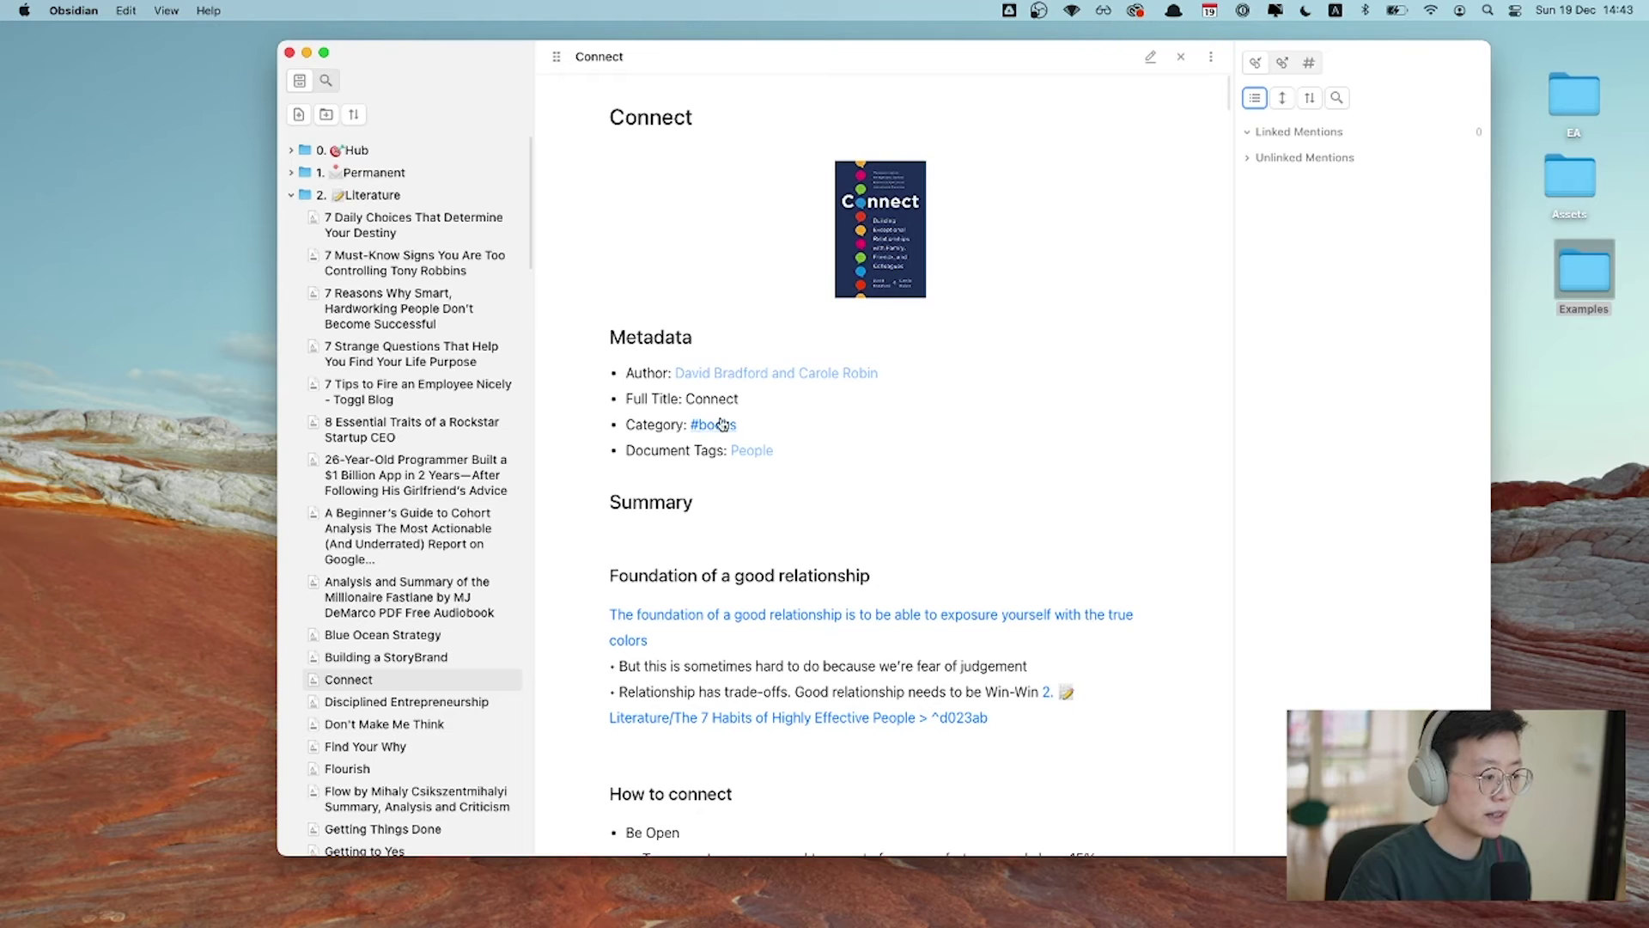
scroll(816, 399, "down", 1)
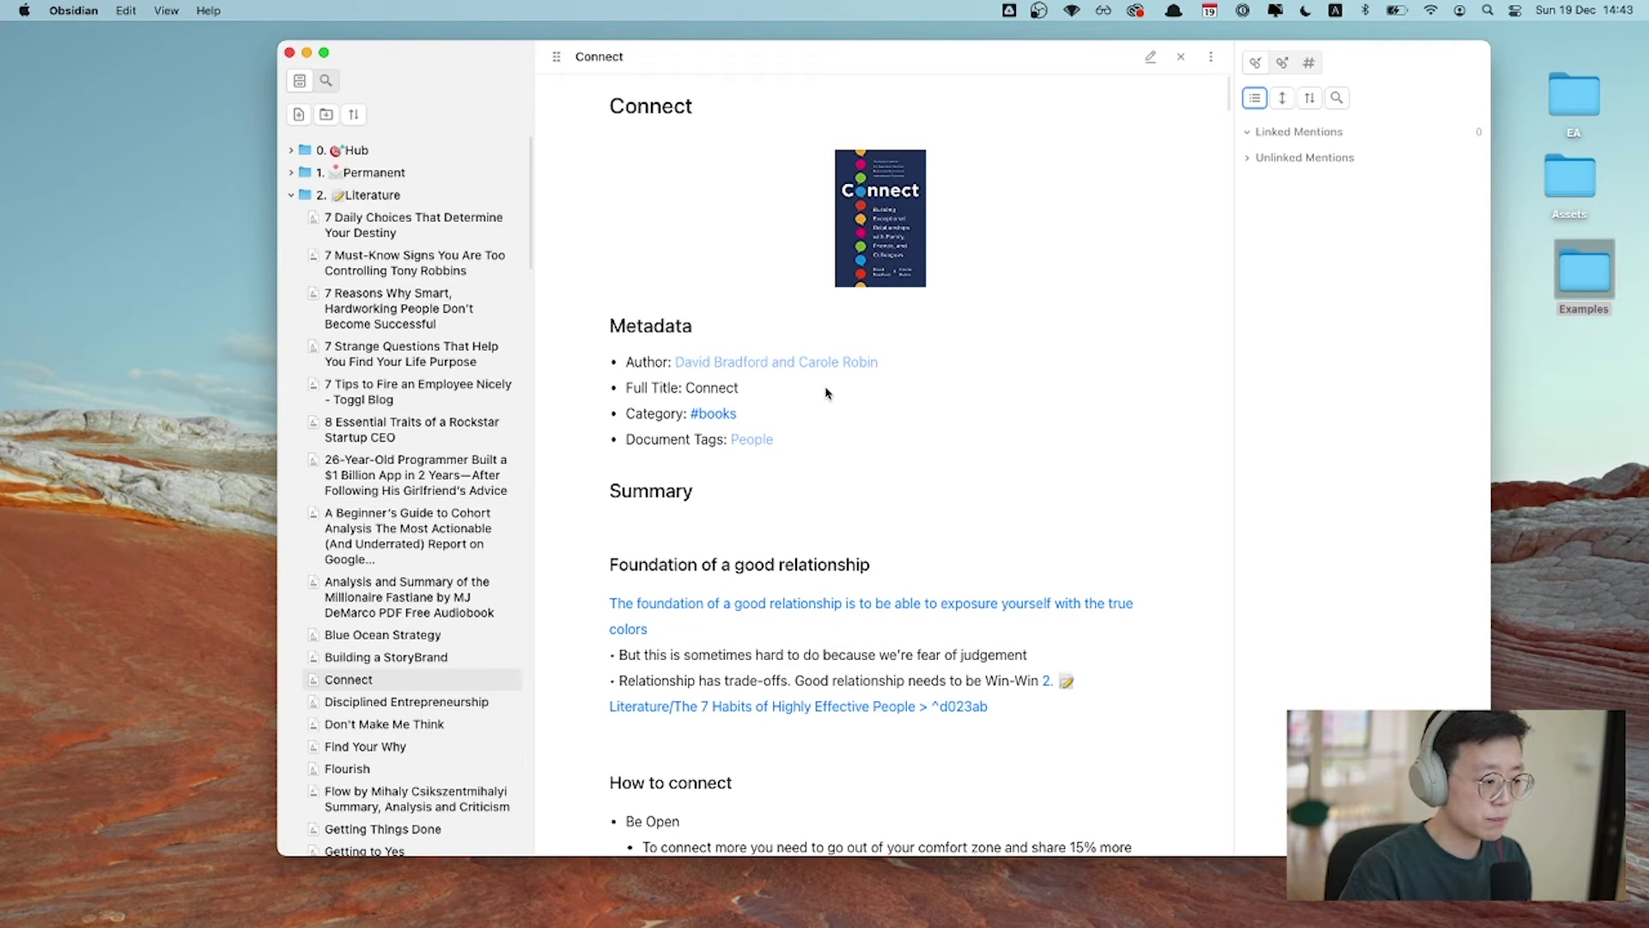
scroll(826, 393, "down", 1)
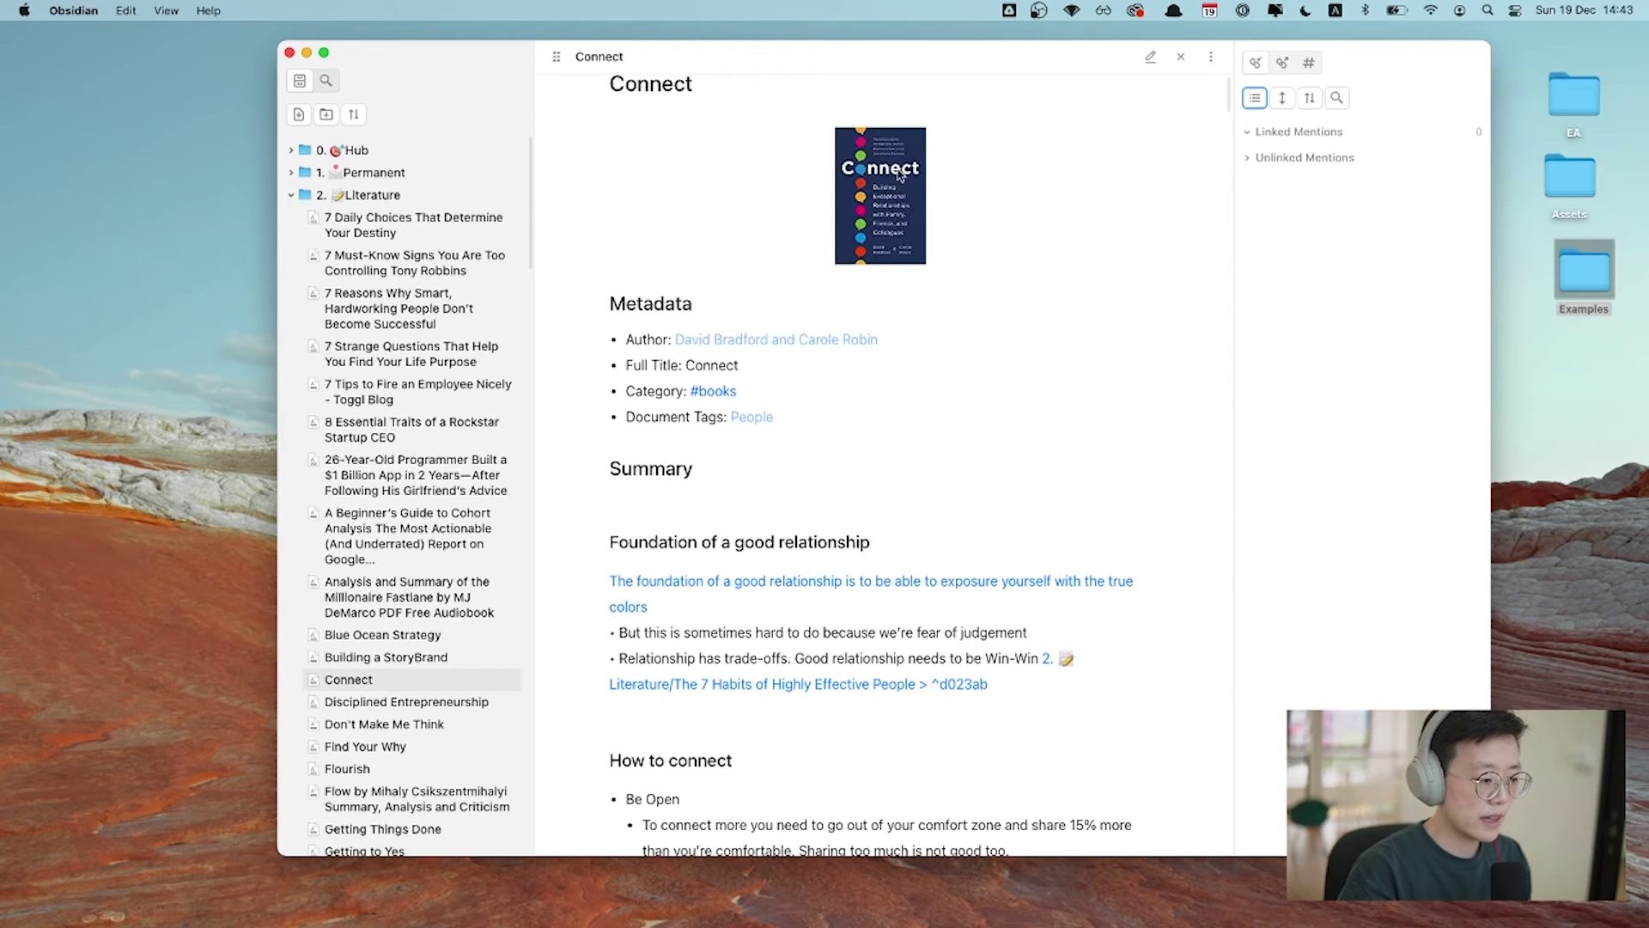
scroll(886, 238, "down", 10)
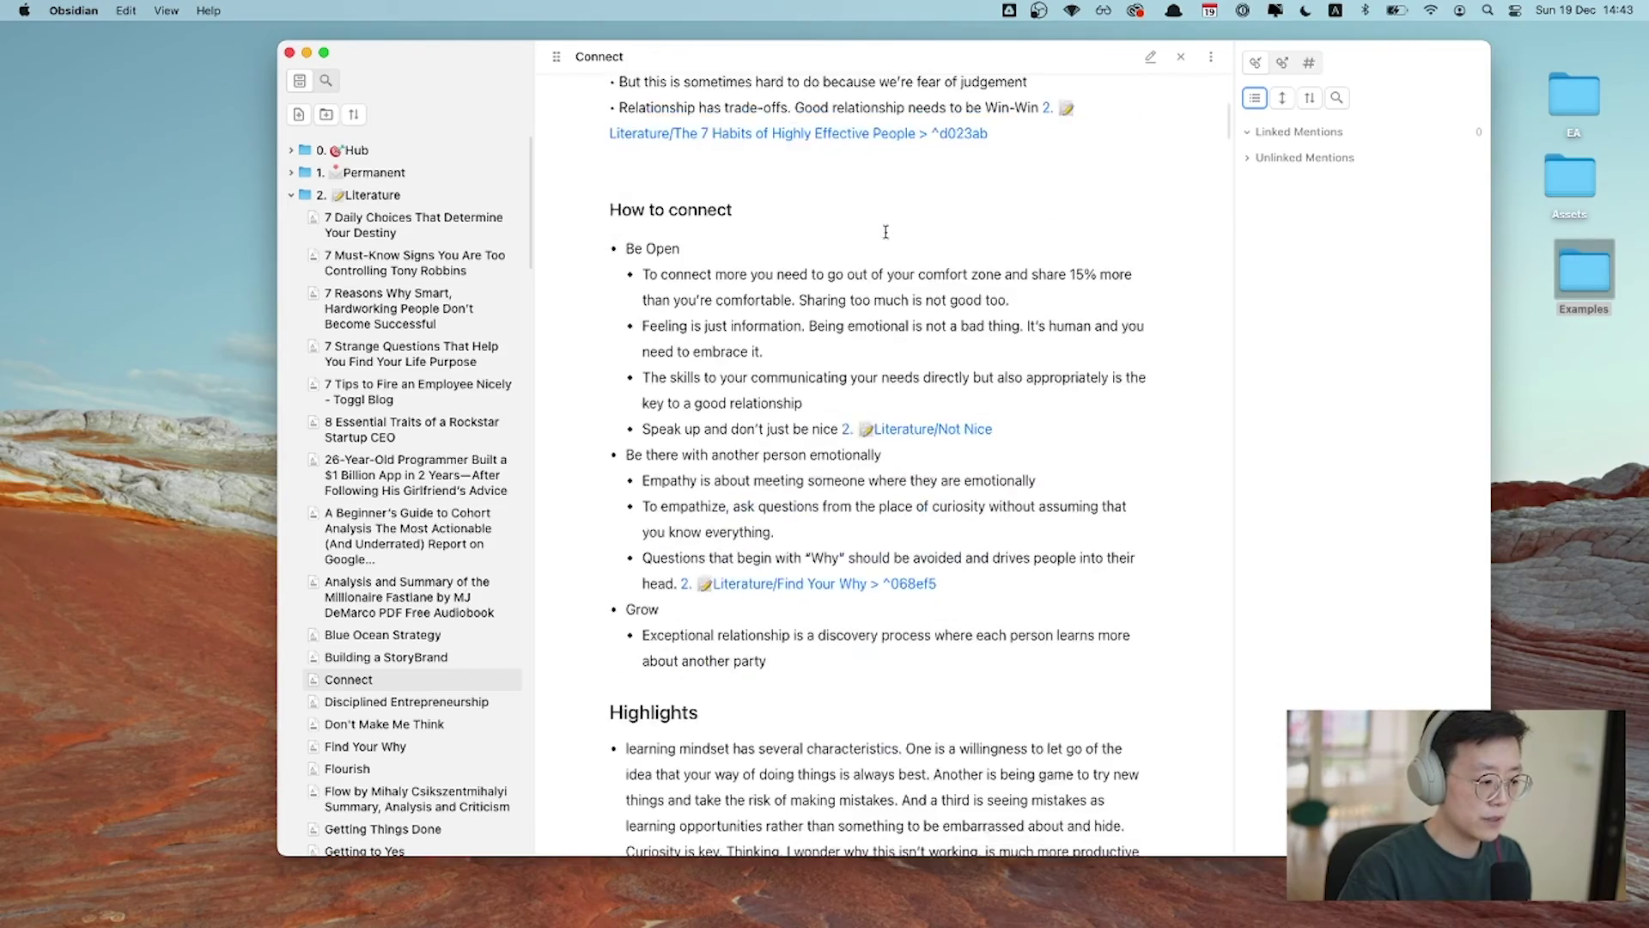
scroll(886, 238, "down", 5)
scroll(884, 258, "down", 10)
scroll(859, 344, "down", 5)
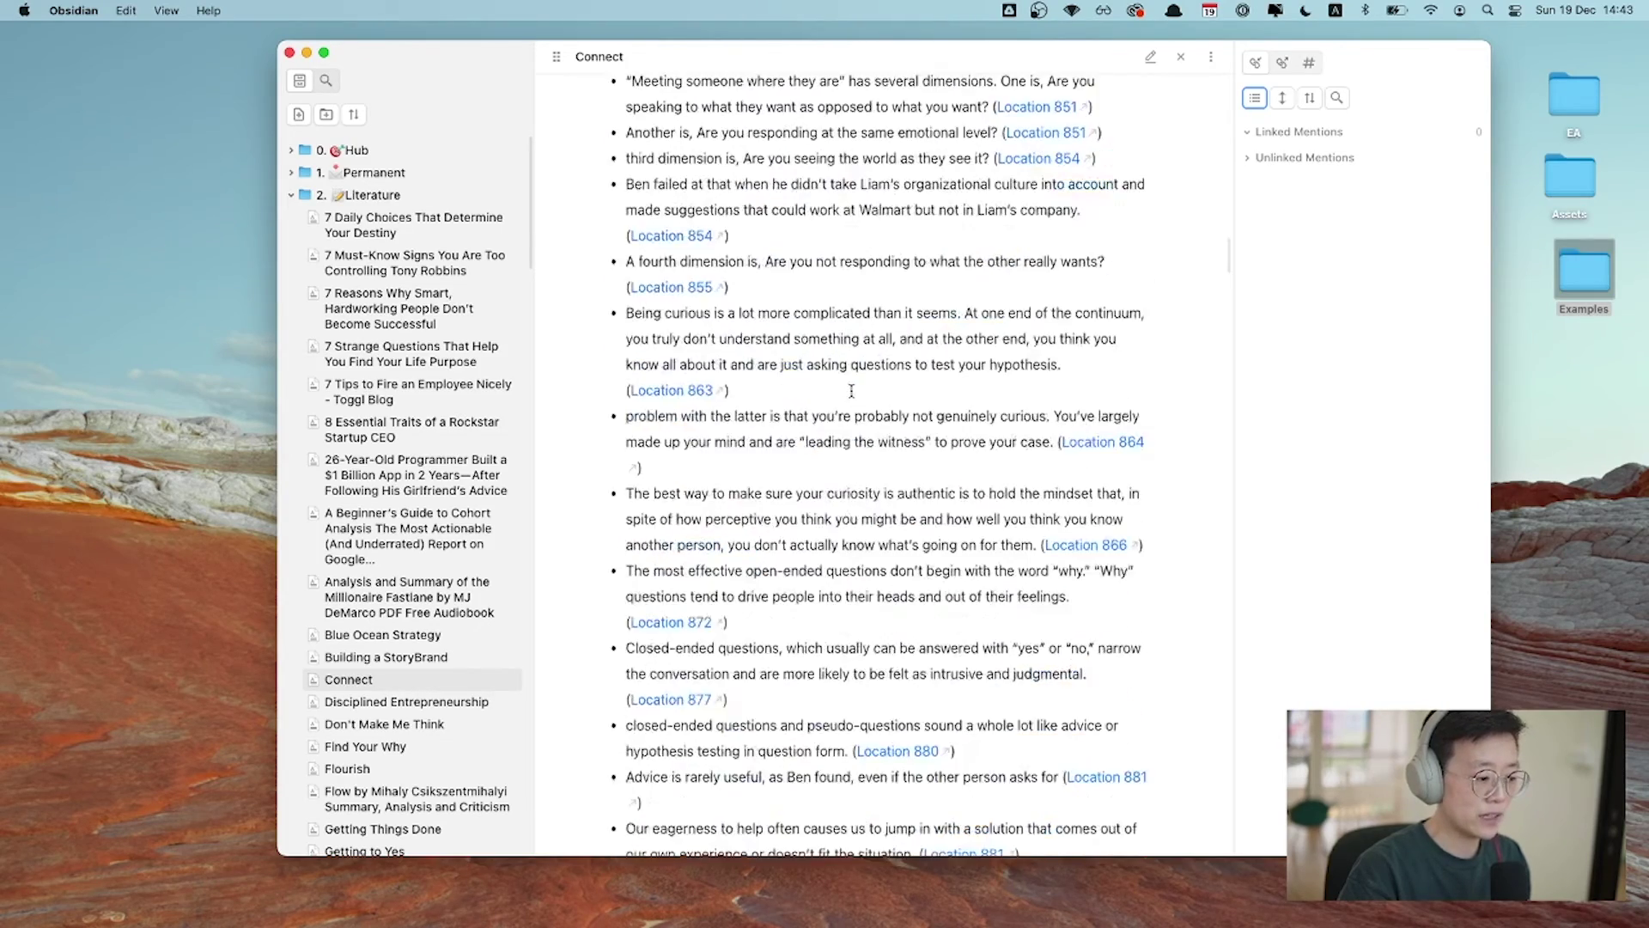
scroll(855, 402, "down", 3)
scroll(854, 402, "up", 20)
scroll(855, 405, "down", 3)
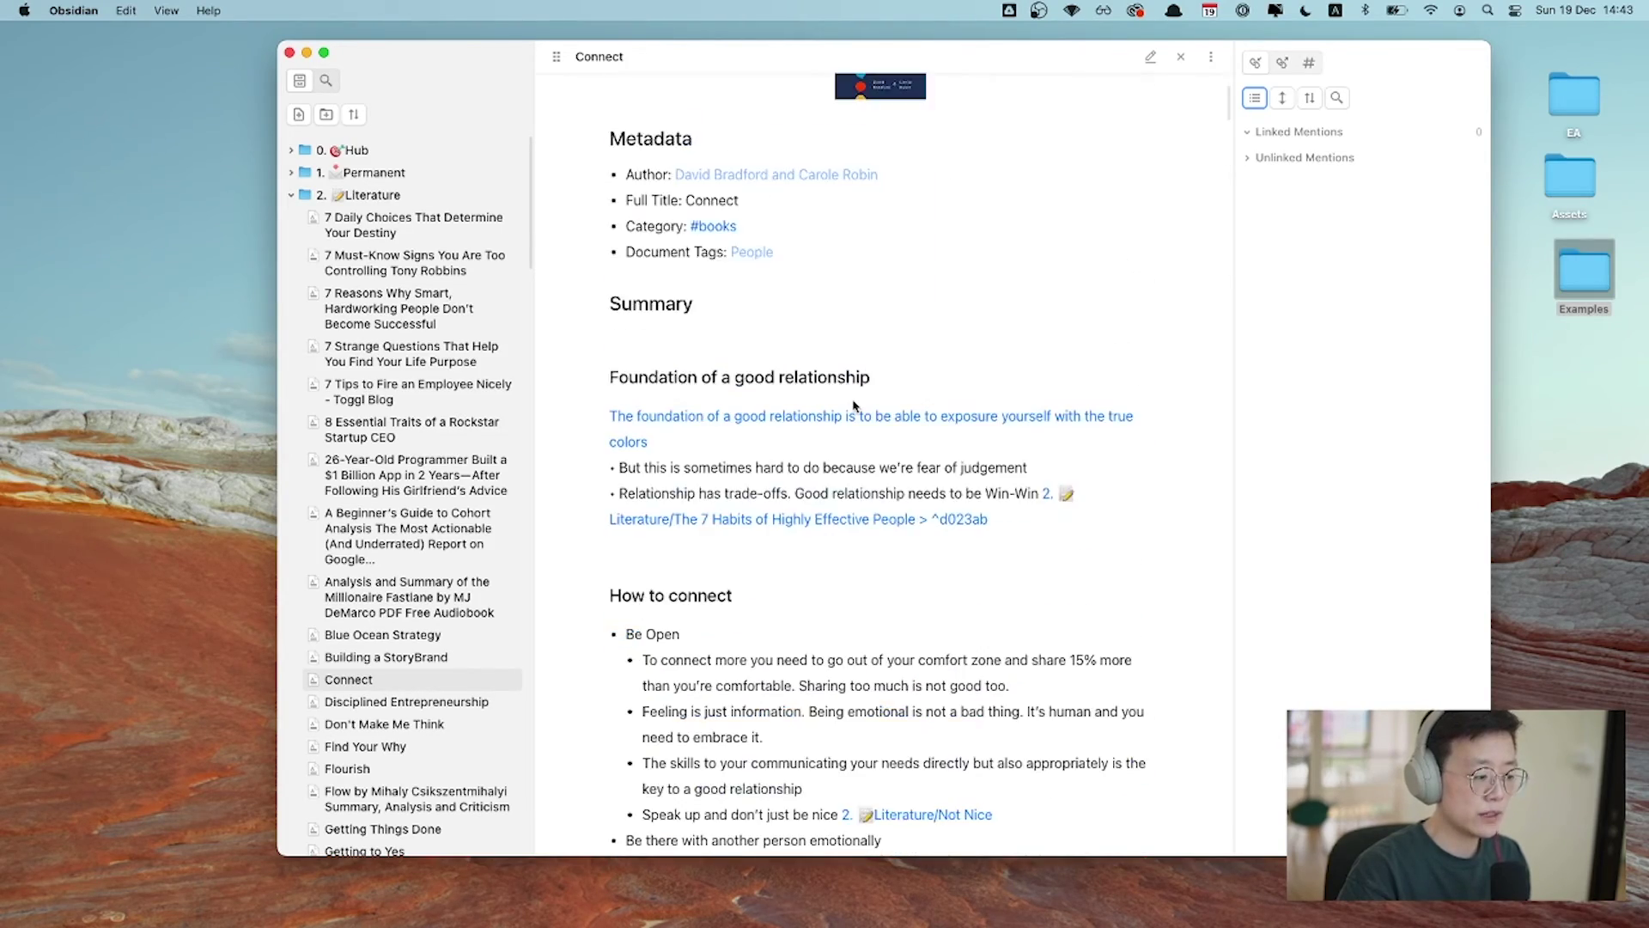
scroll(855, 405, "up", 4)
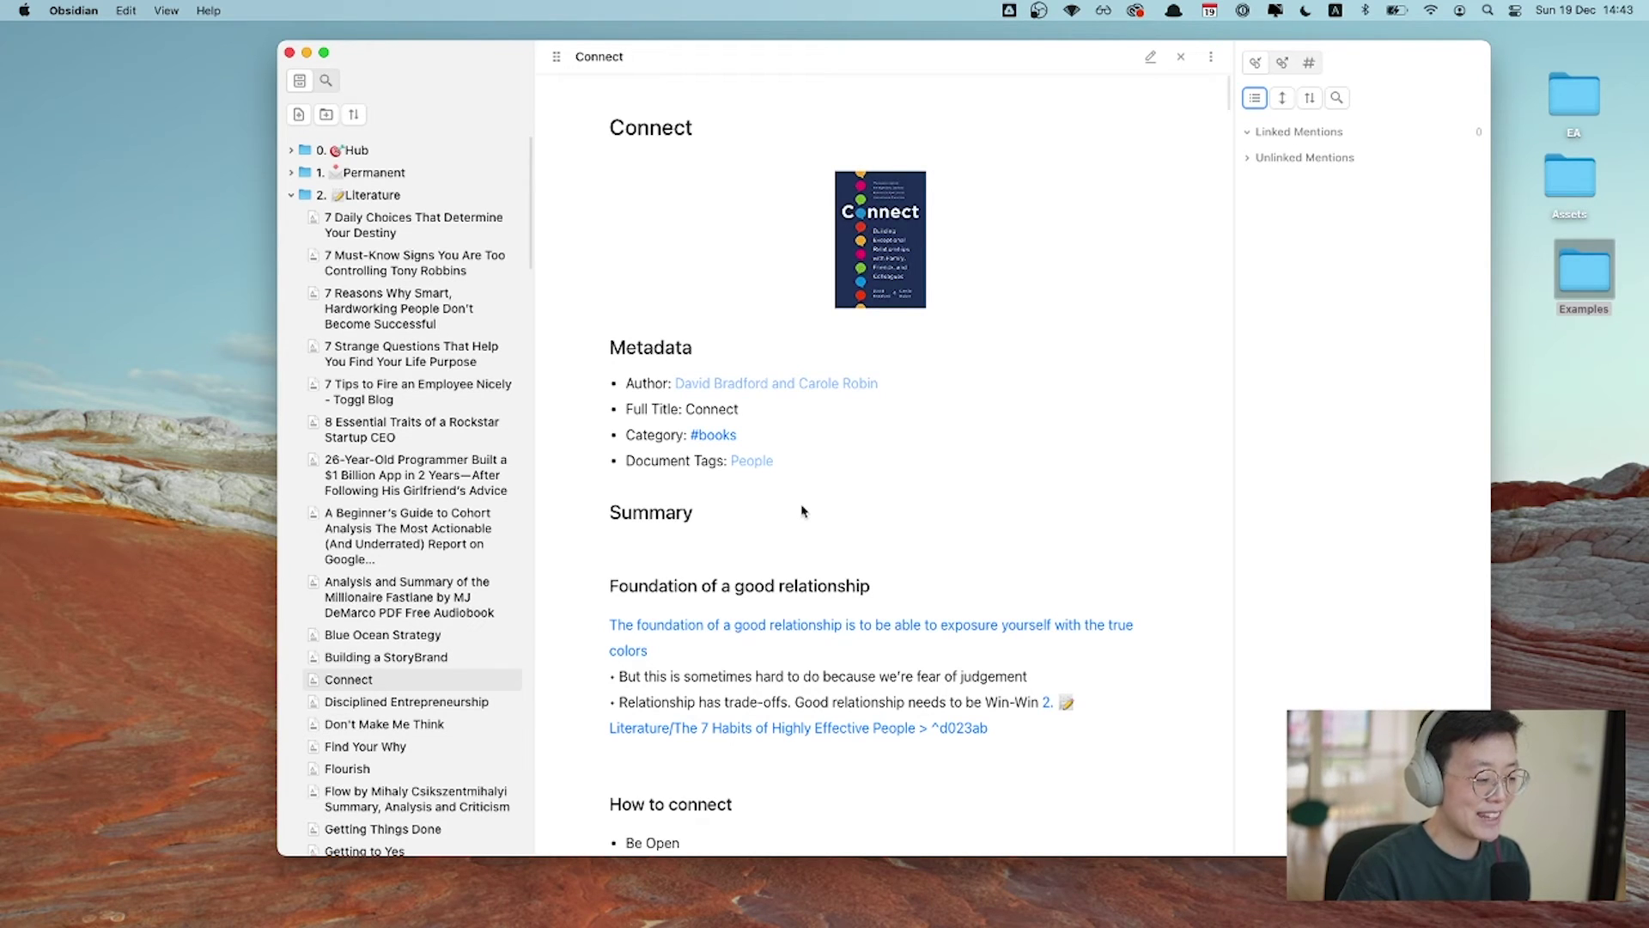
scroll(721, 519, "down", 1)
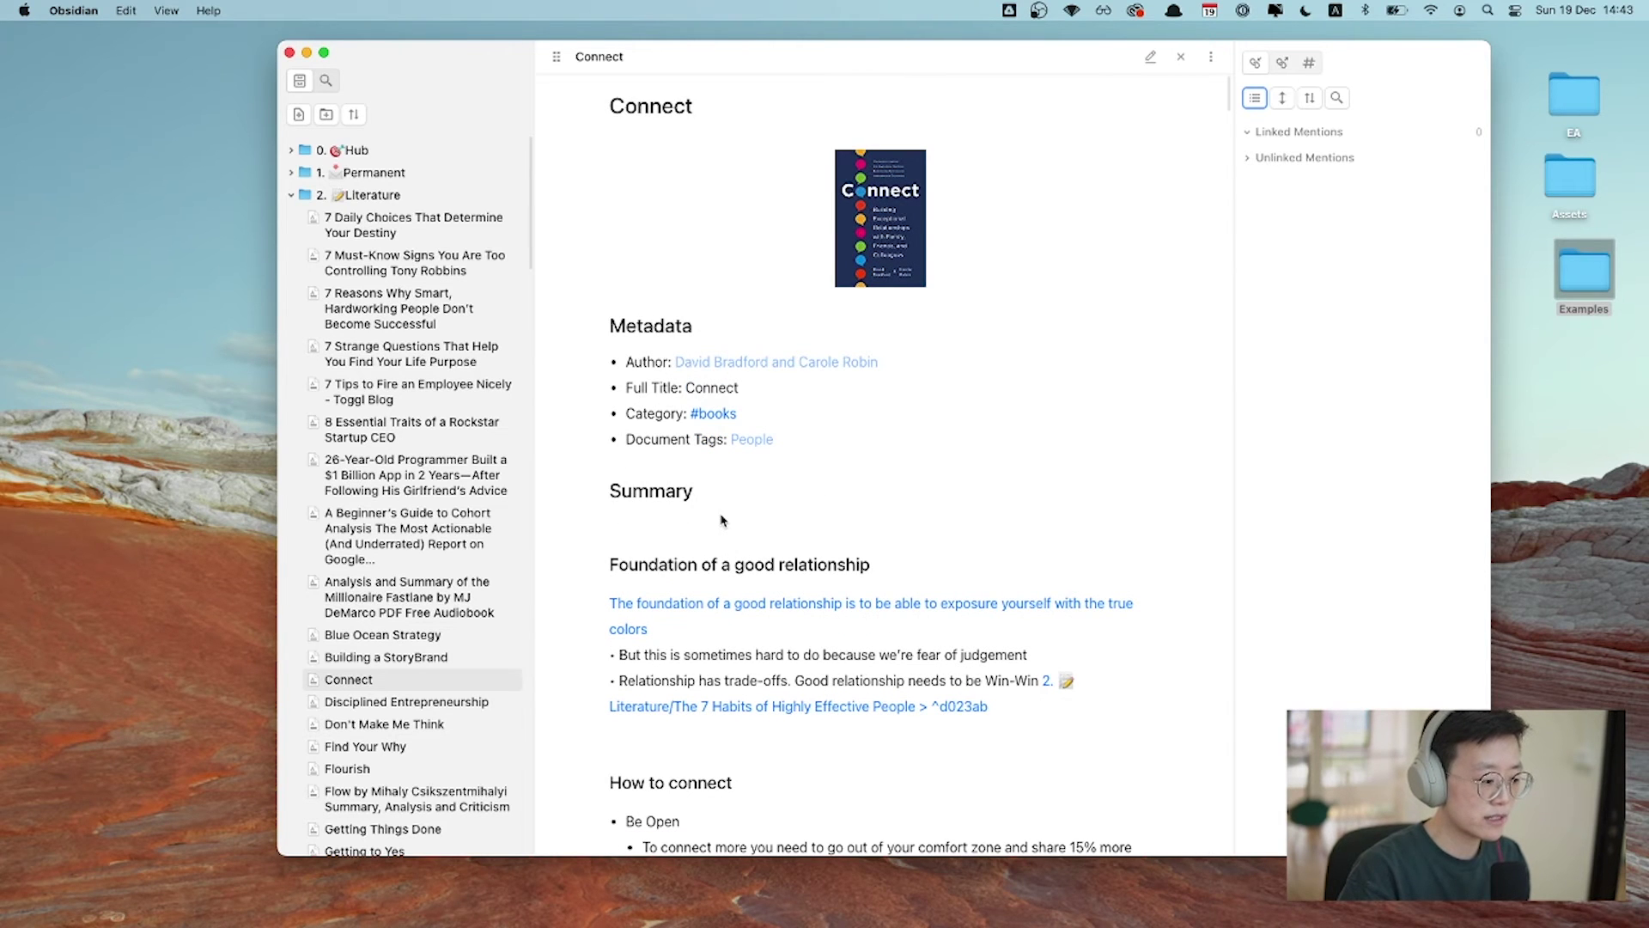
scroll(721, 520, "down", 5)
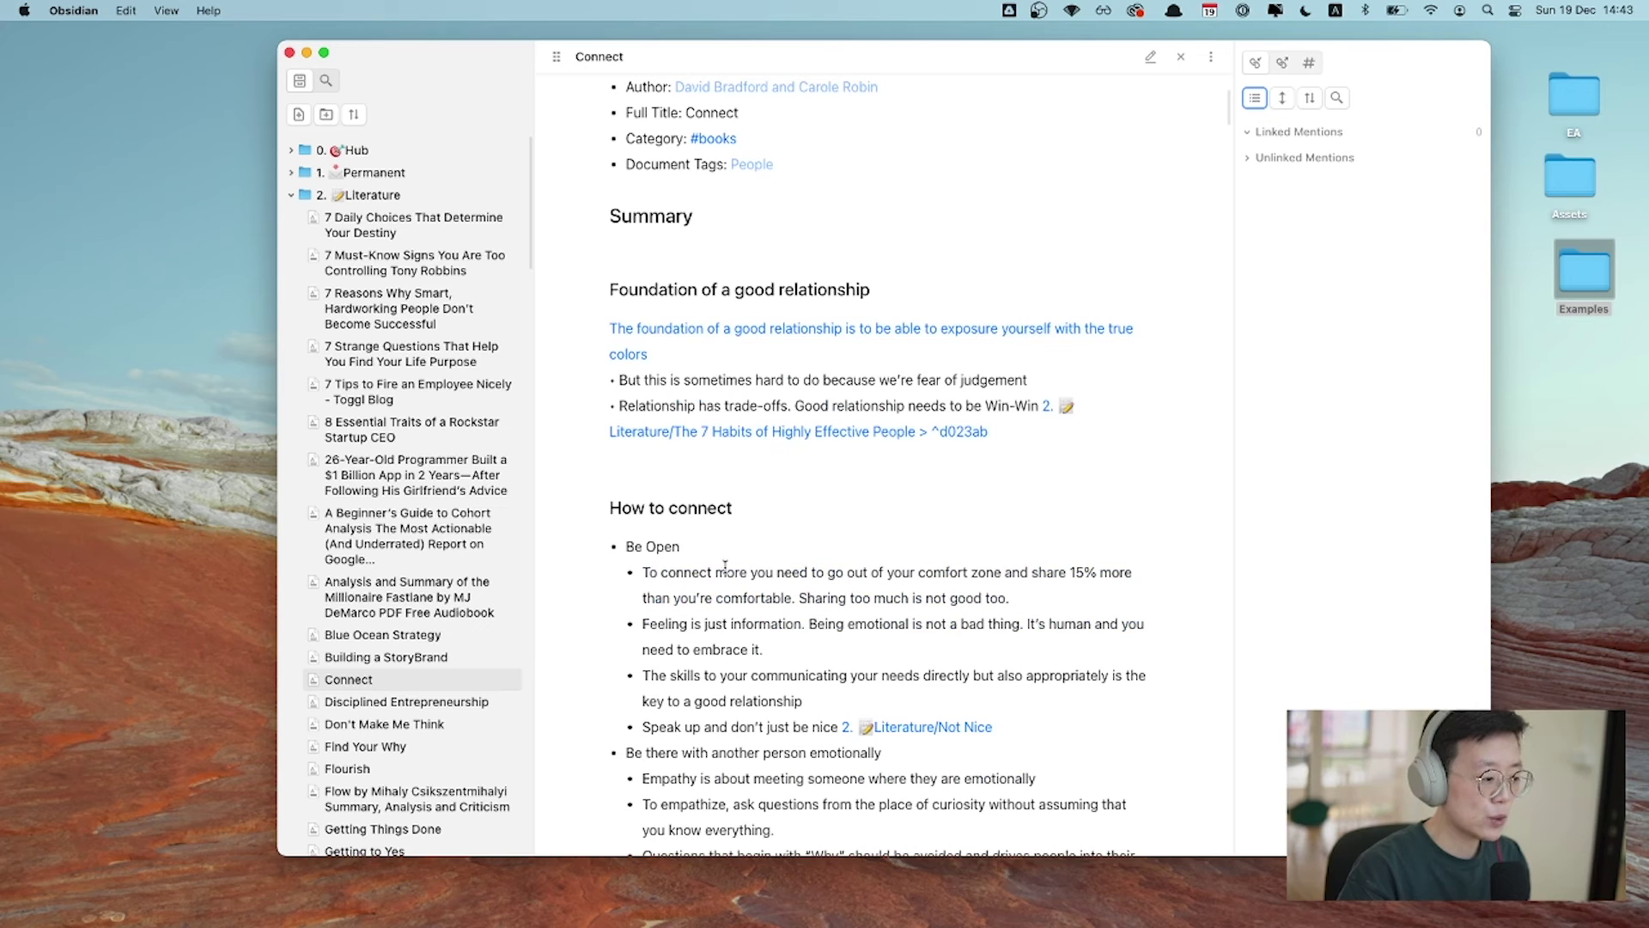
scroll(725, 567, "down", 5)
scroll(790, 429, "up", 2)
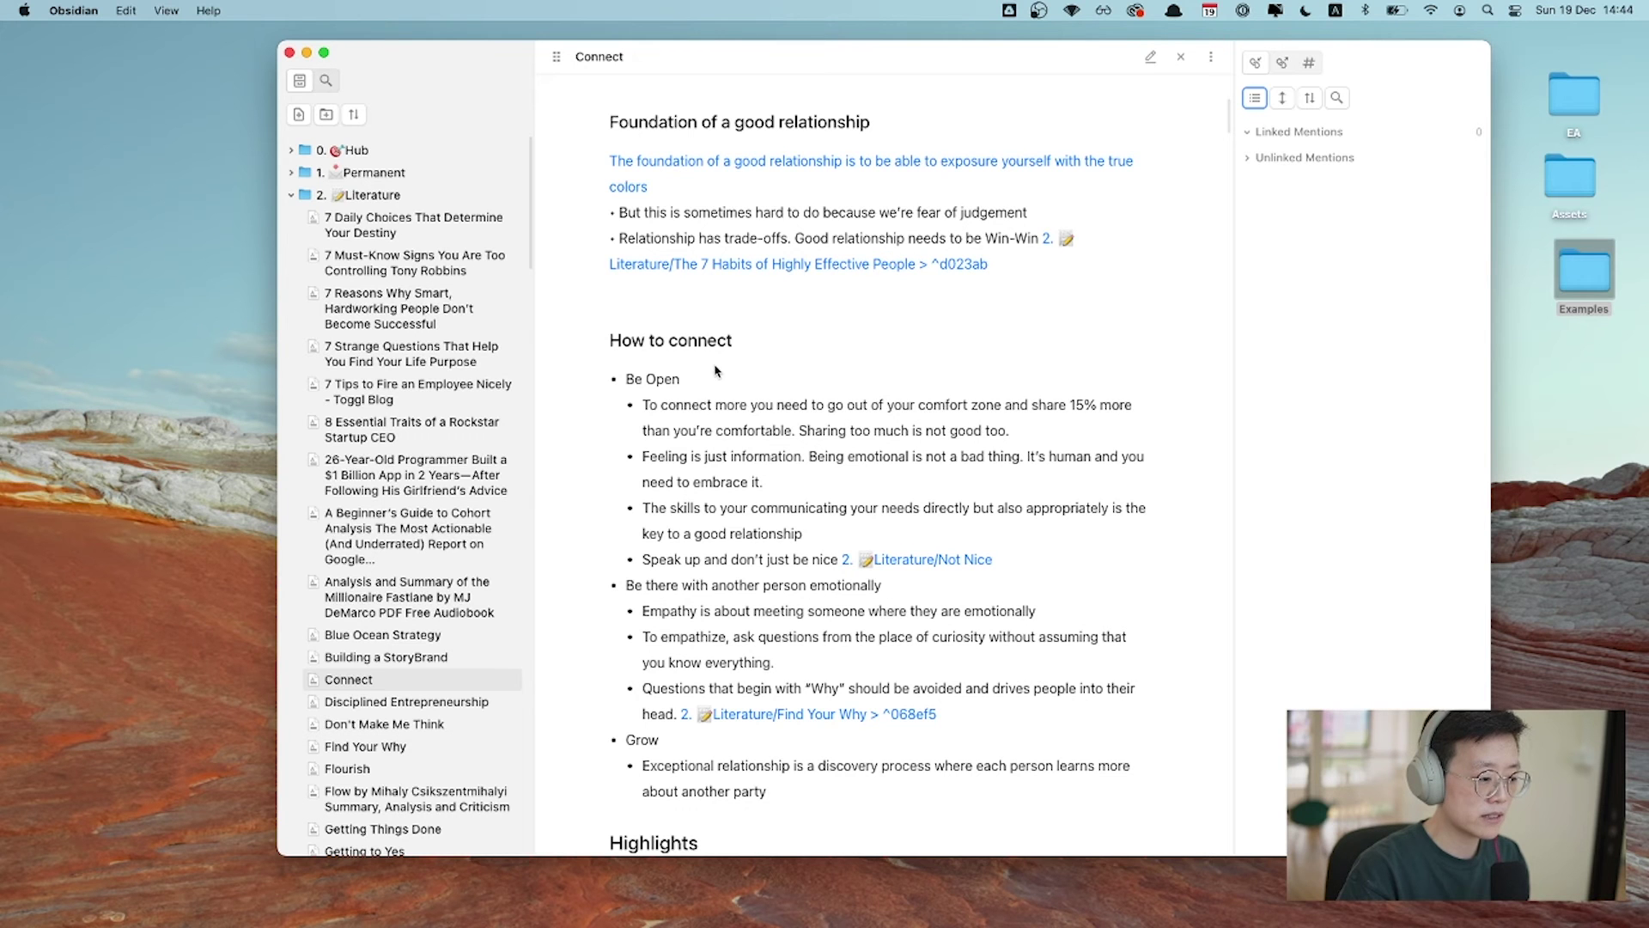
Highlight and then deselect the 'Relationship has trade-offs' bullet in the Connect note
scroll(763, 312, "up", 5)
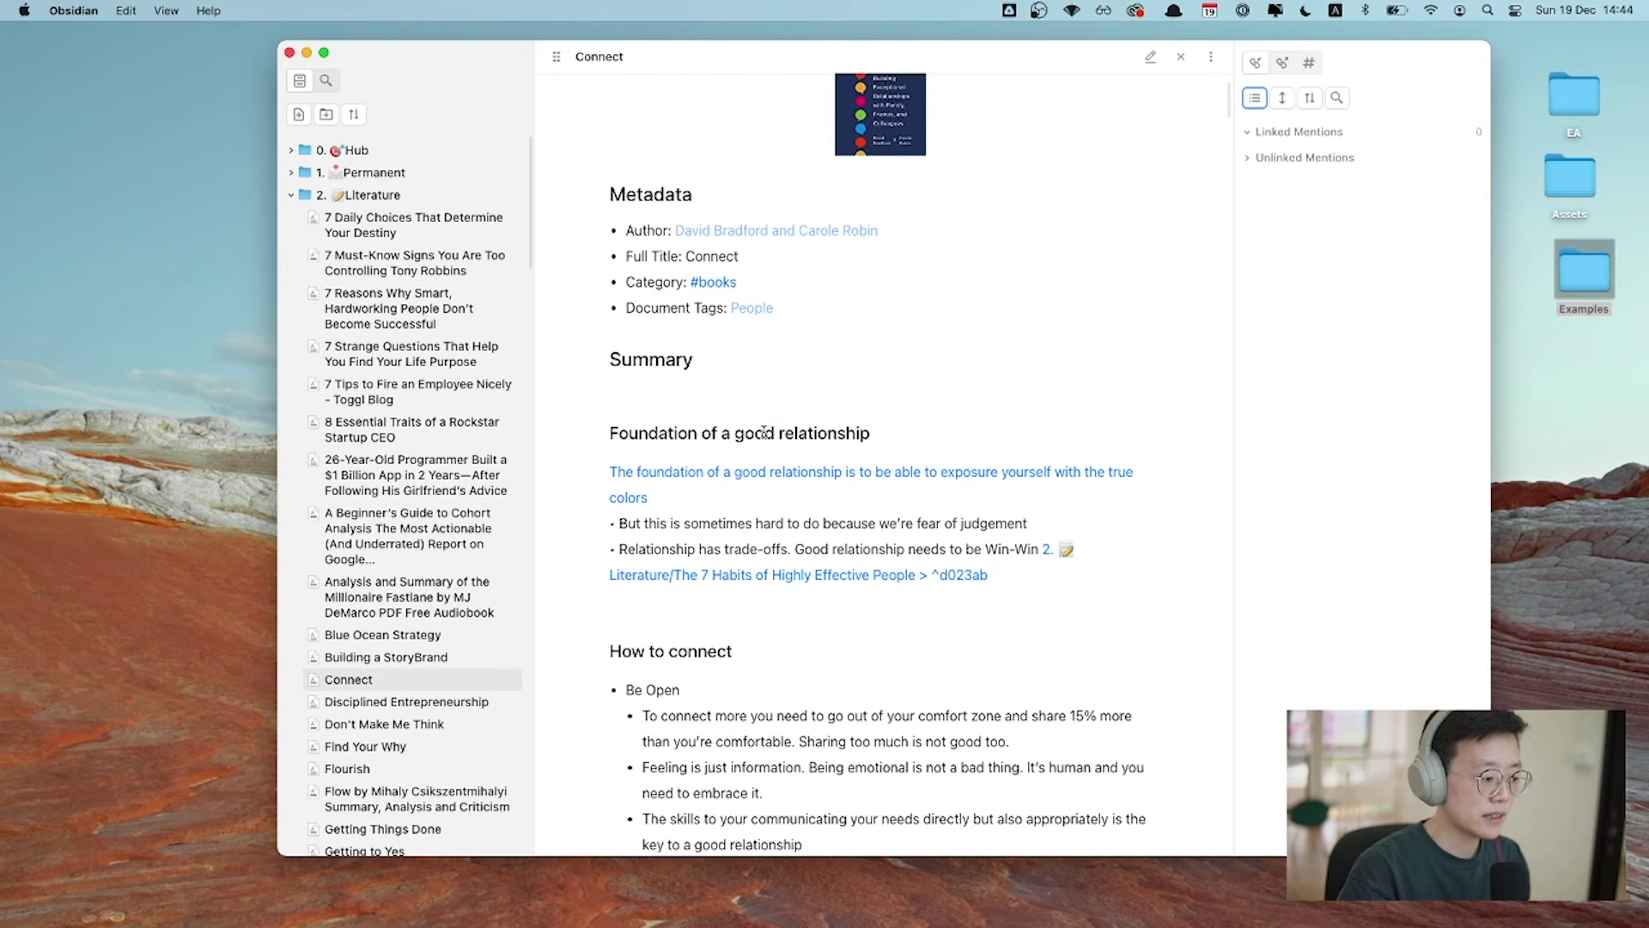
scroll(764, 432, "down", 1)
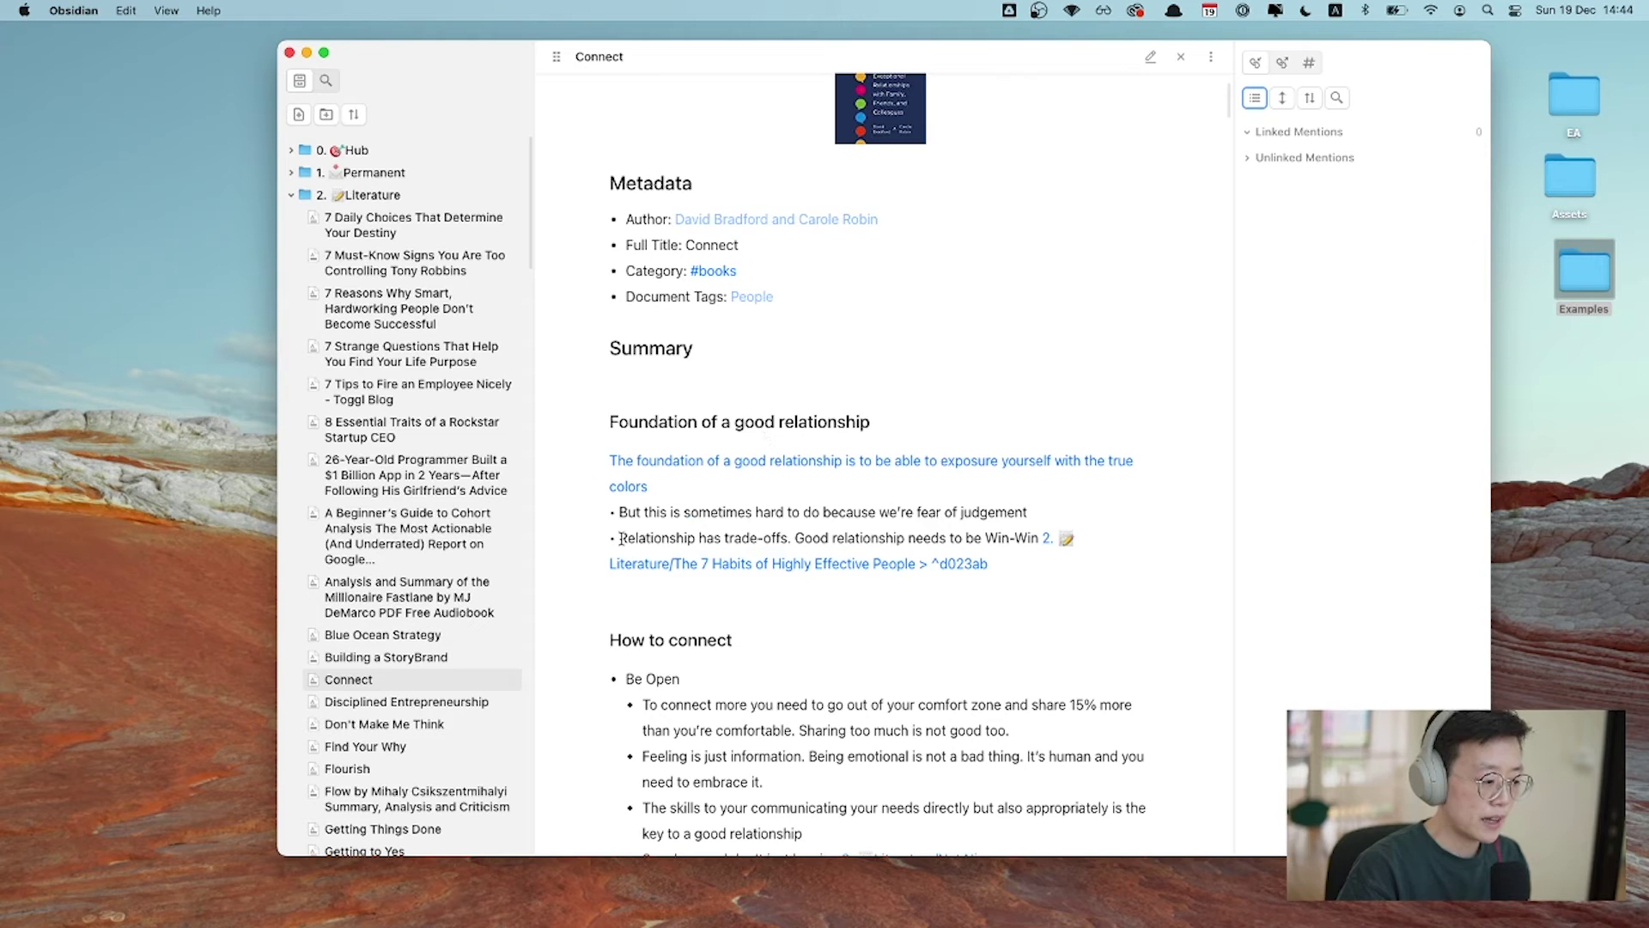
left_click_drag(619, 537, 750, 537)
left_click(799, 539)
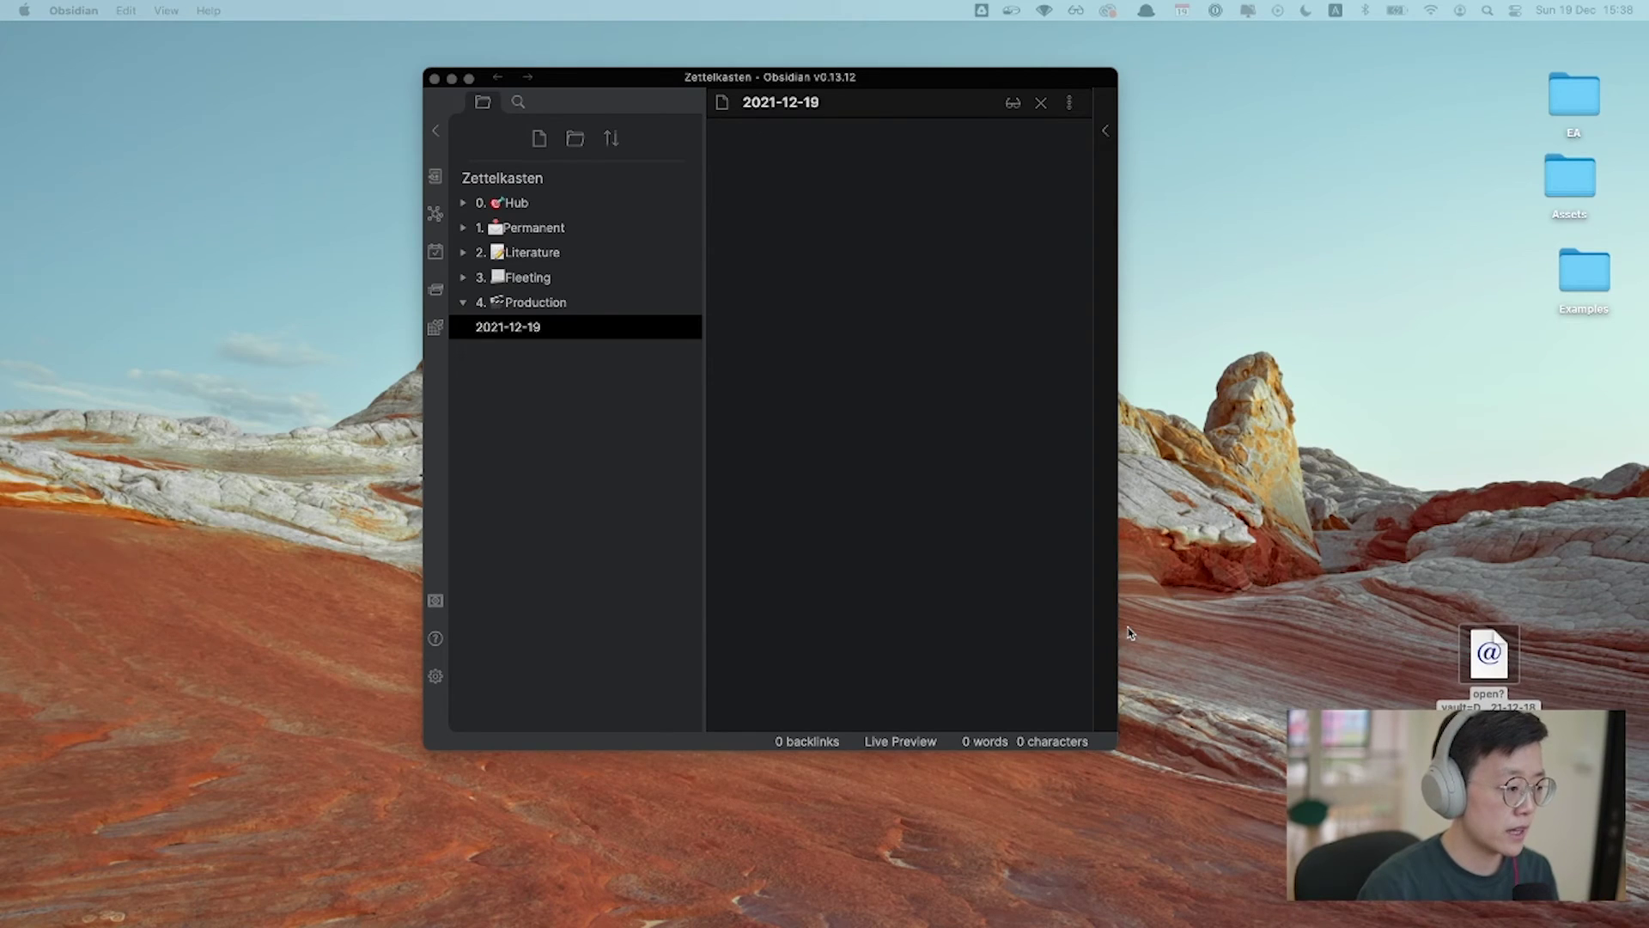
Type three journal bullets into the empty daily note, ending on a fresh line
left_click(994, 527)
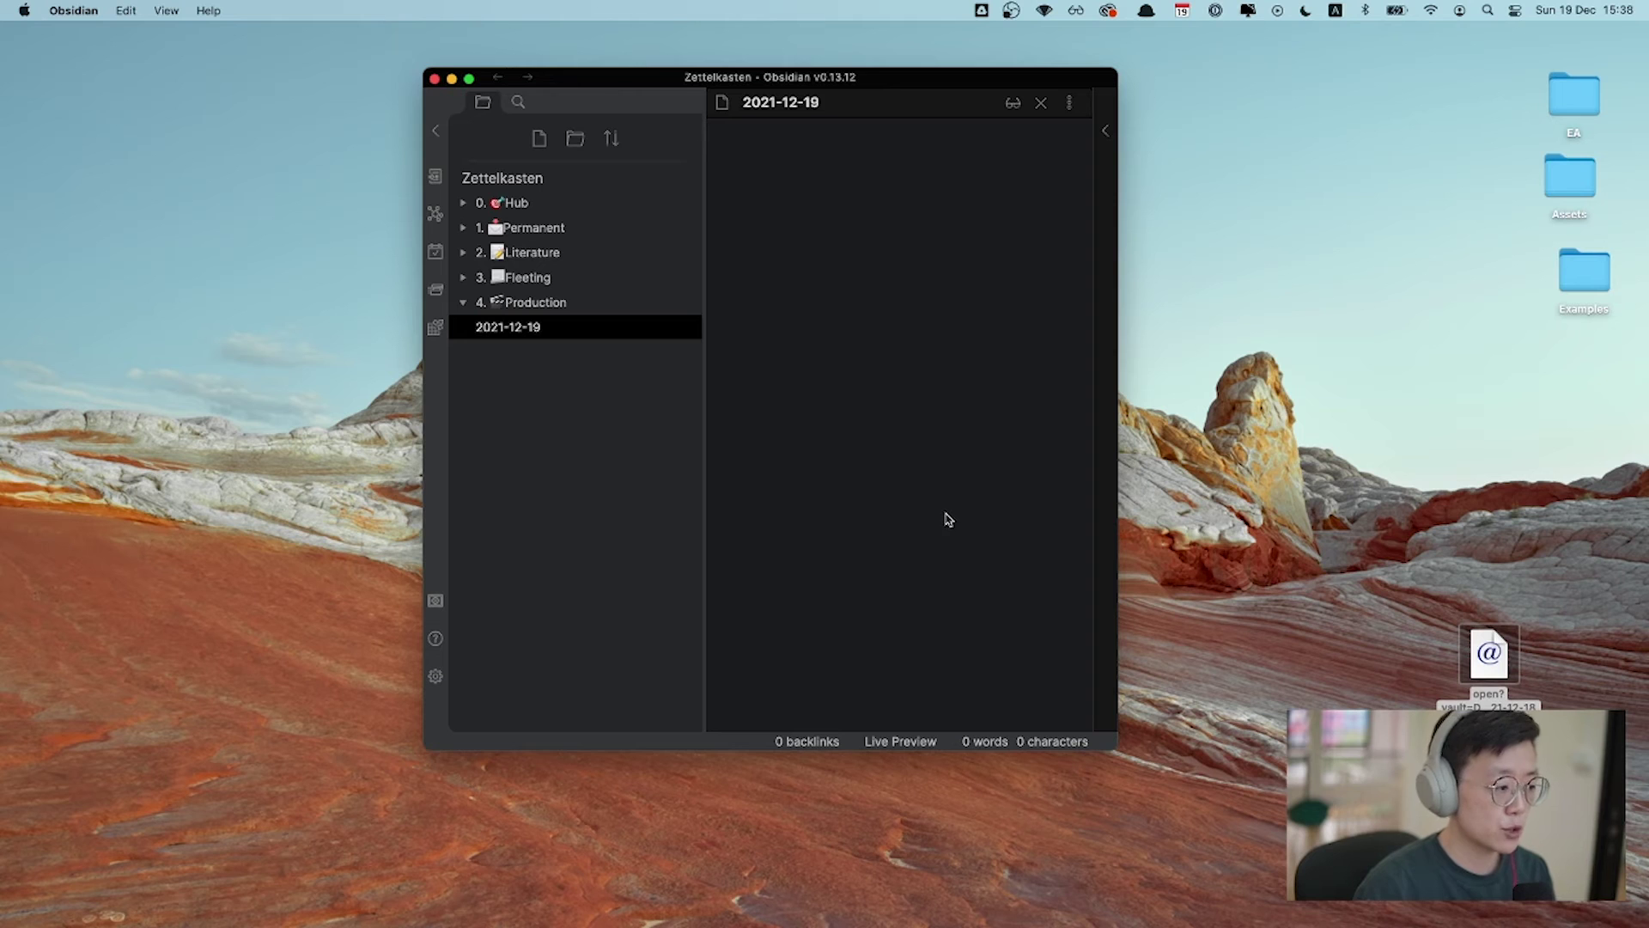
left_click(851, 451)
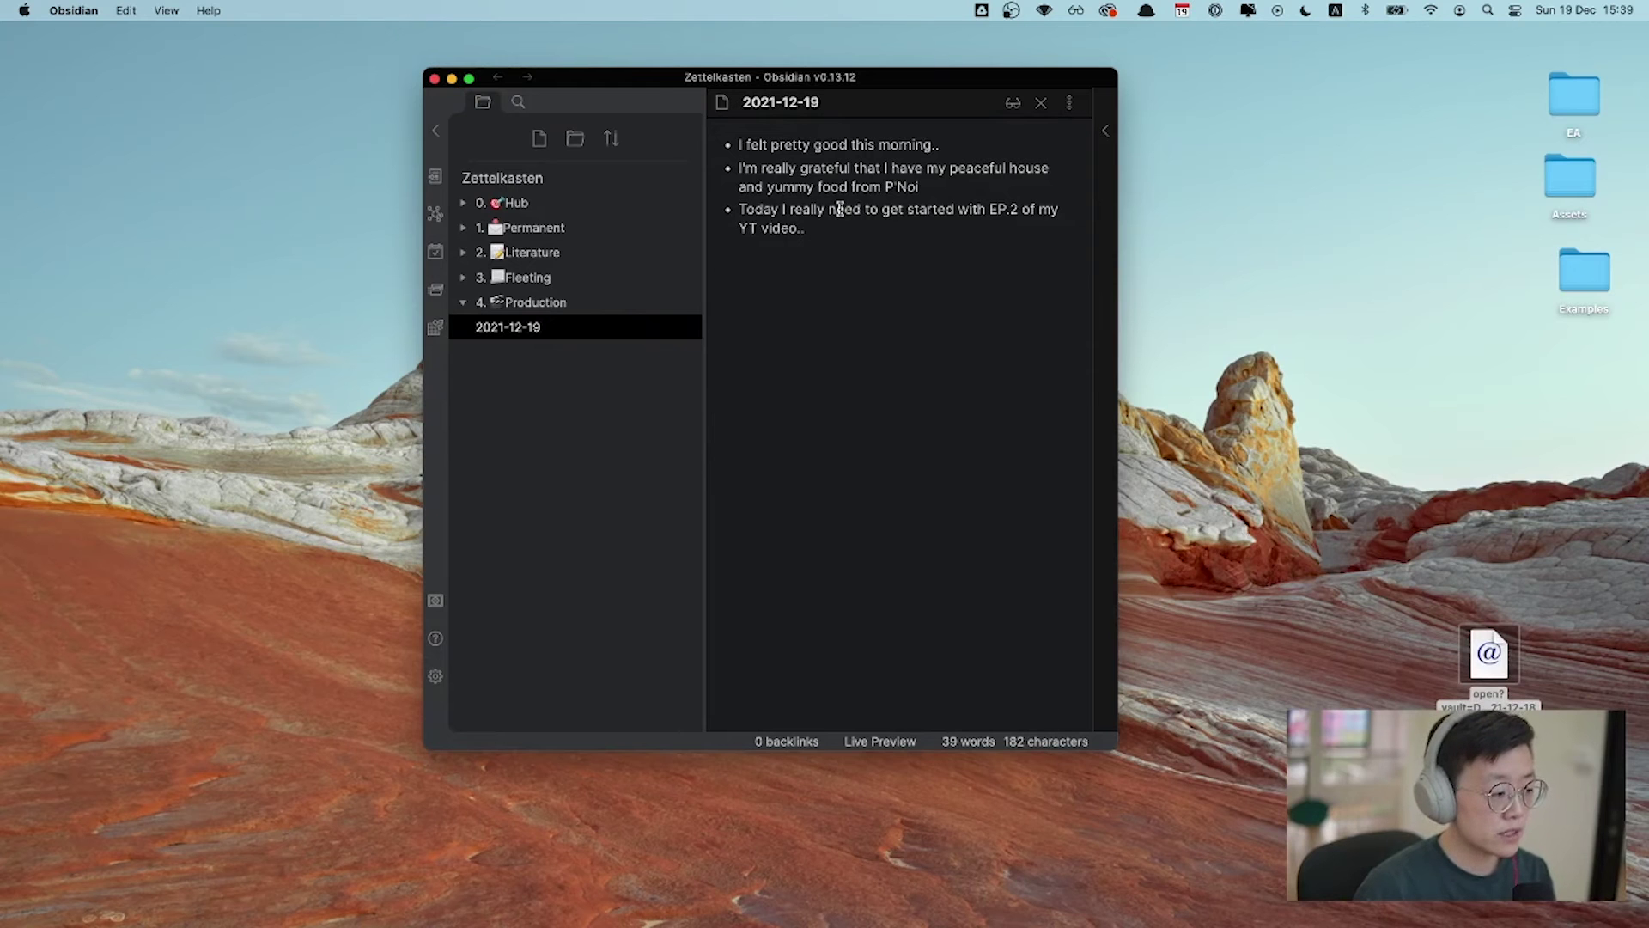
key("Return")
key("Return")
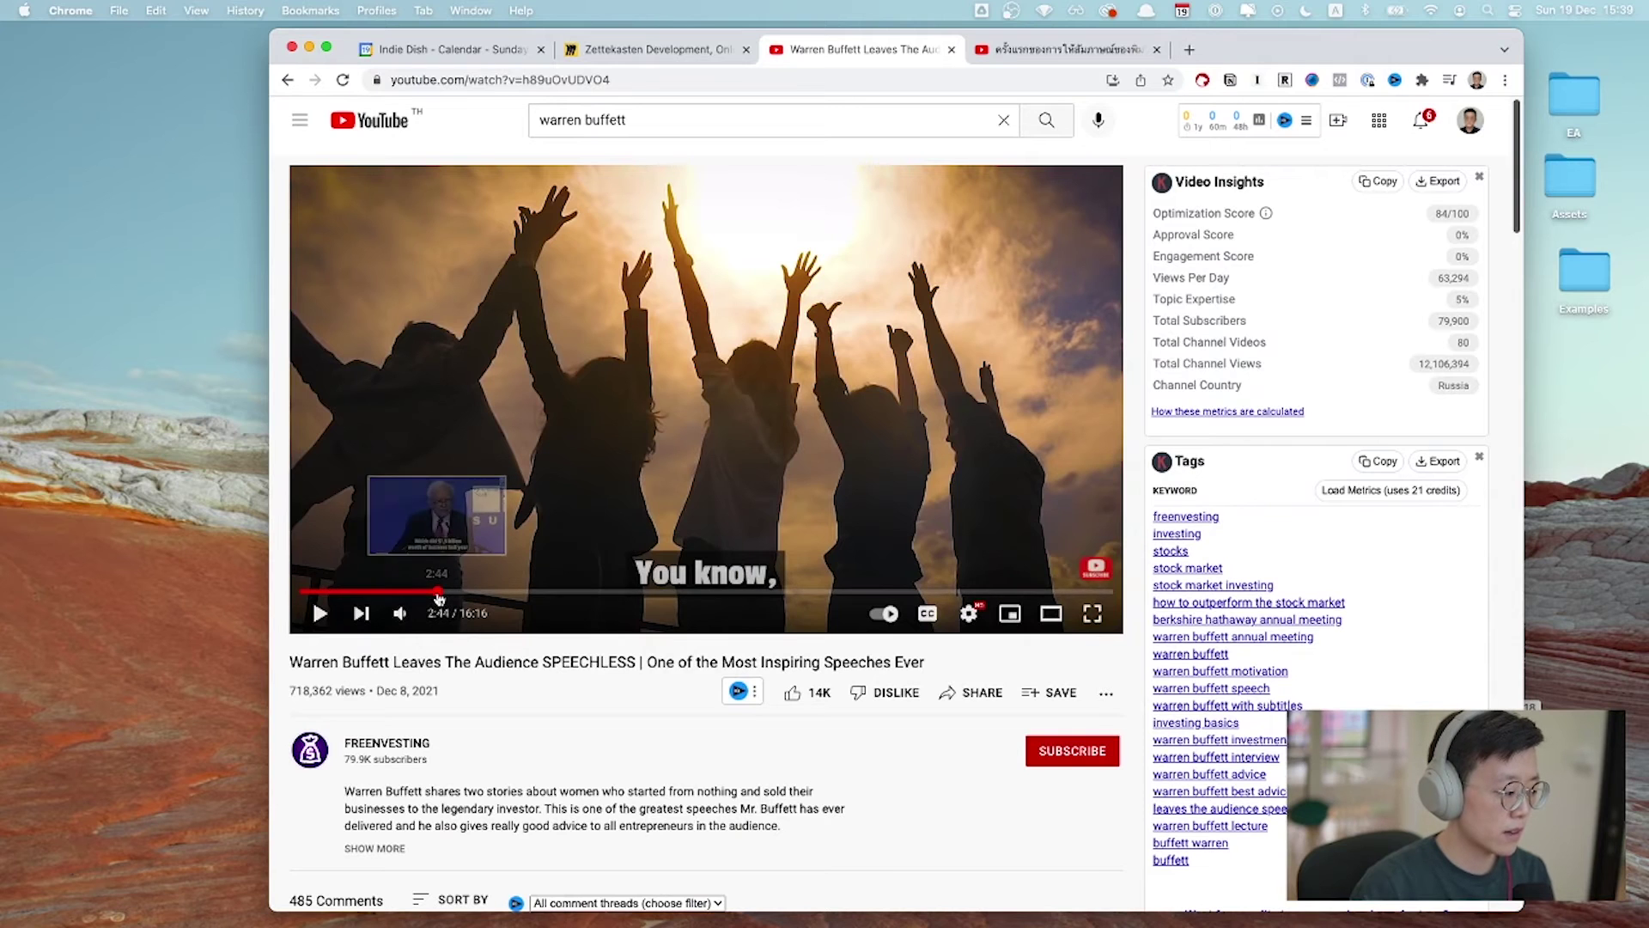
Skip the Warren Buffett video to 2:44 and select its title up to SPEECHLESS
left_click(438, 591)
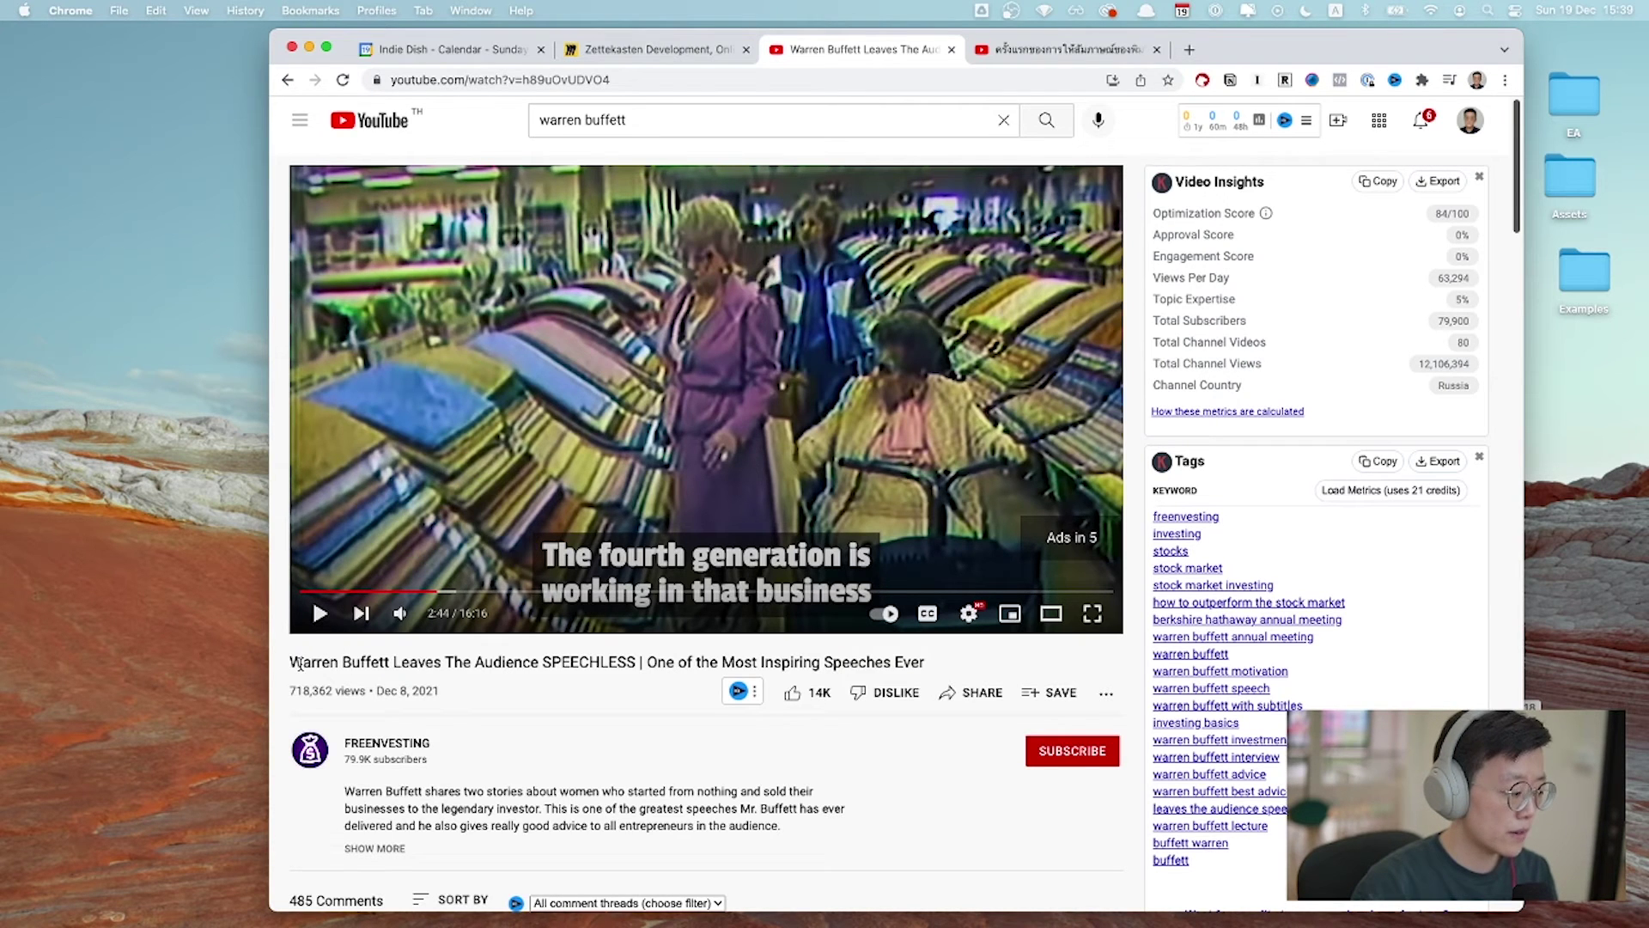
left_click_drag(290, 662, 938, 664)
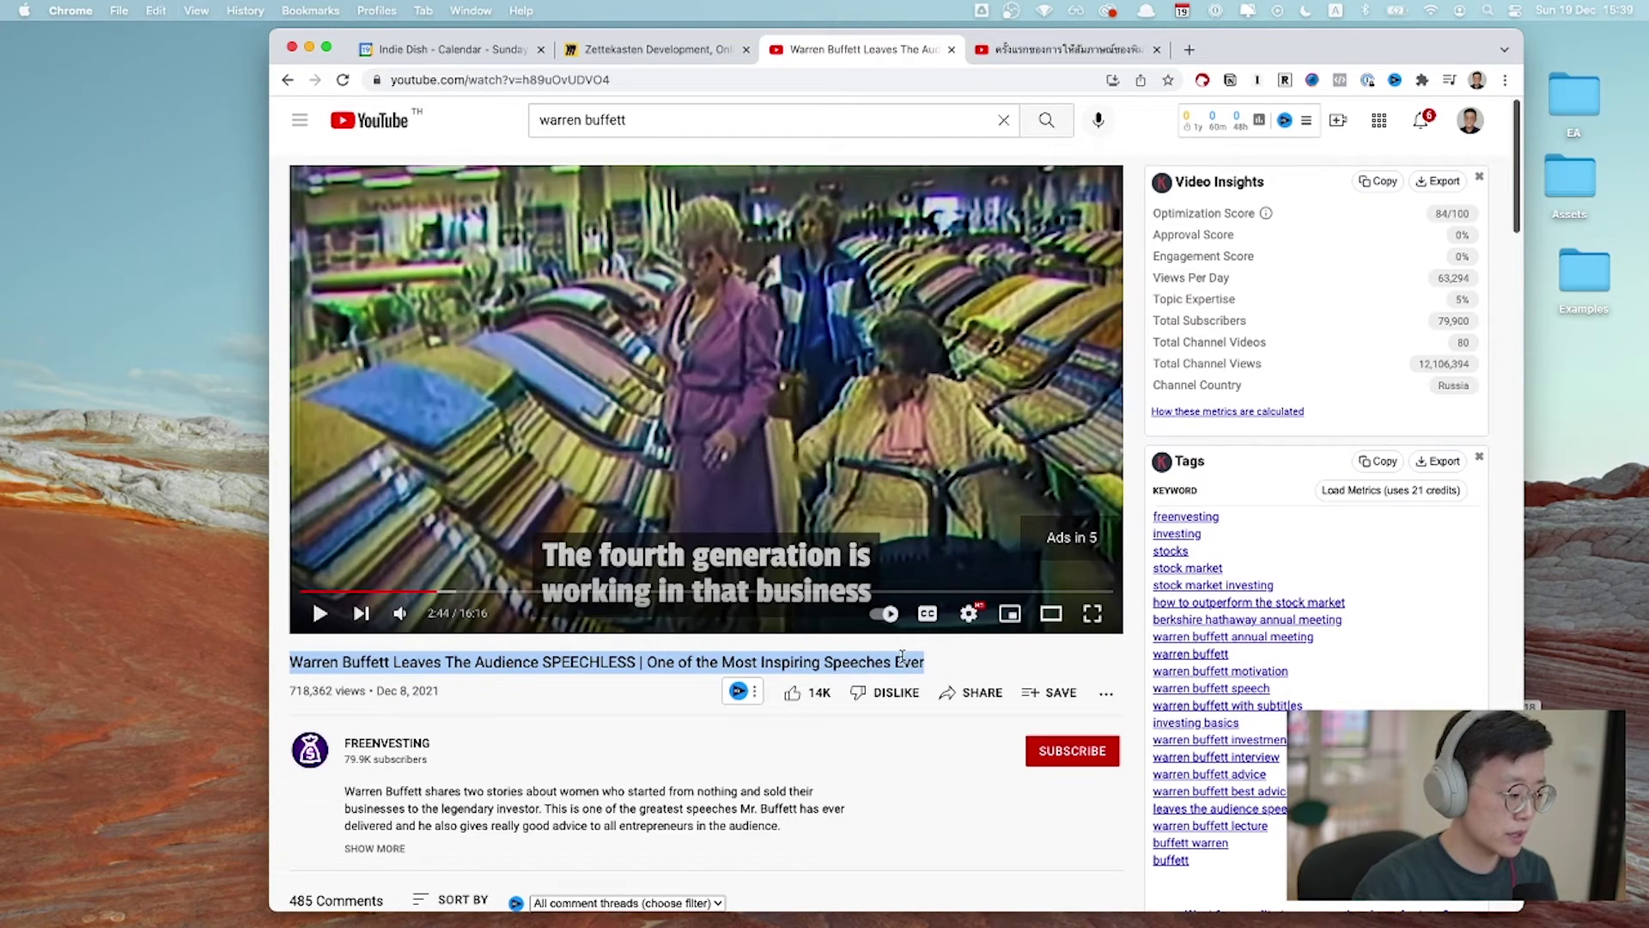
left_click(631, 660)
left_click_drag(636, 662, 289, 662)
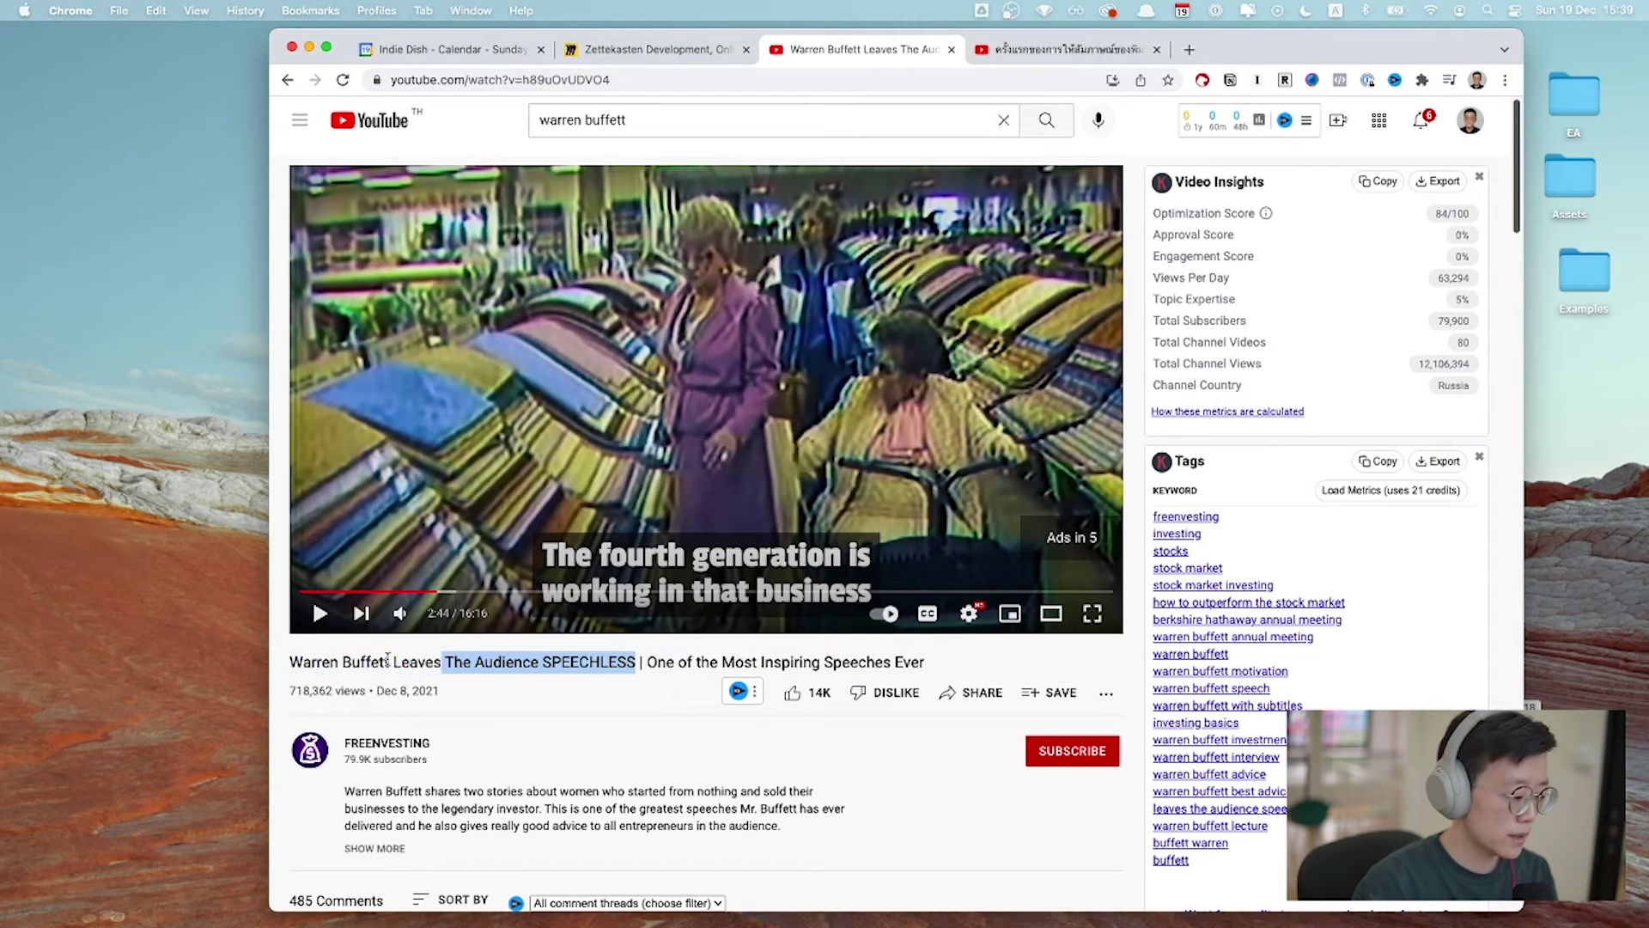
Add a [[Warren Buffett Leaves The Audience SPEECHLESS]] link below the bullets and create that note
key("ctrl+Left")
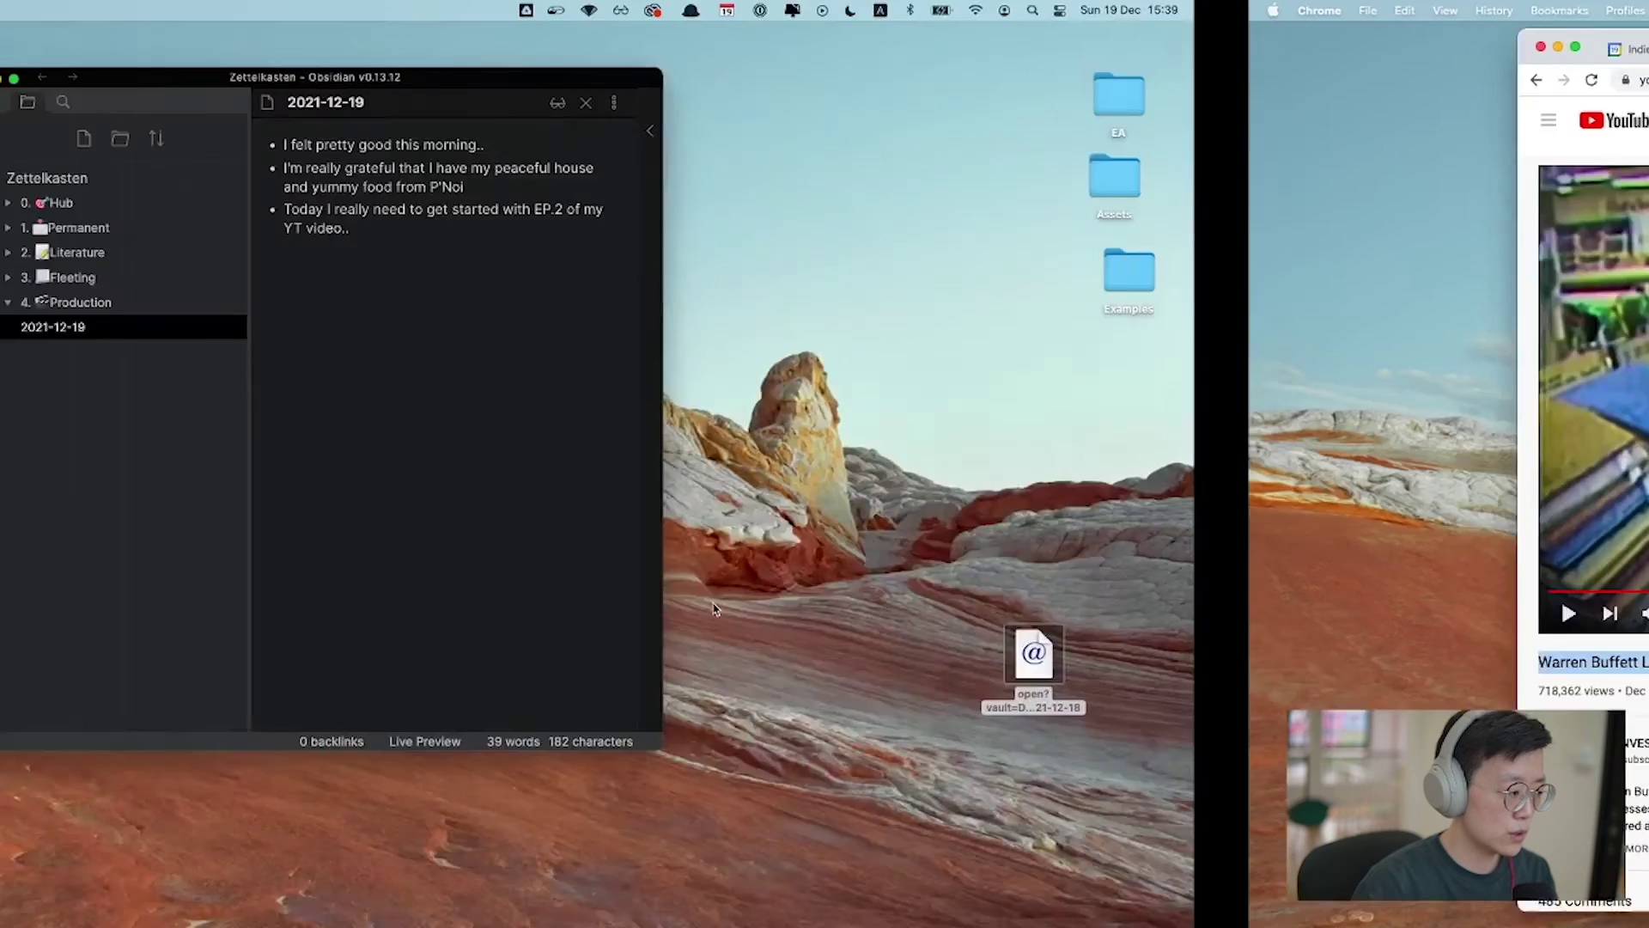
left_click(875, 264)
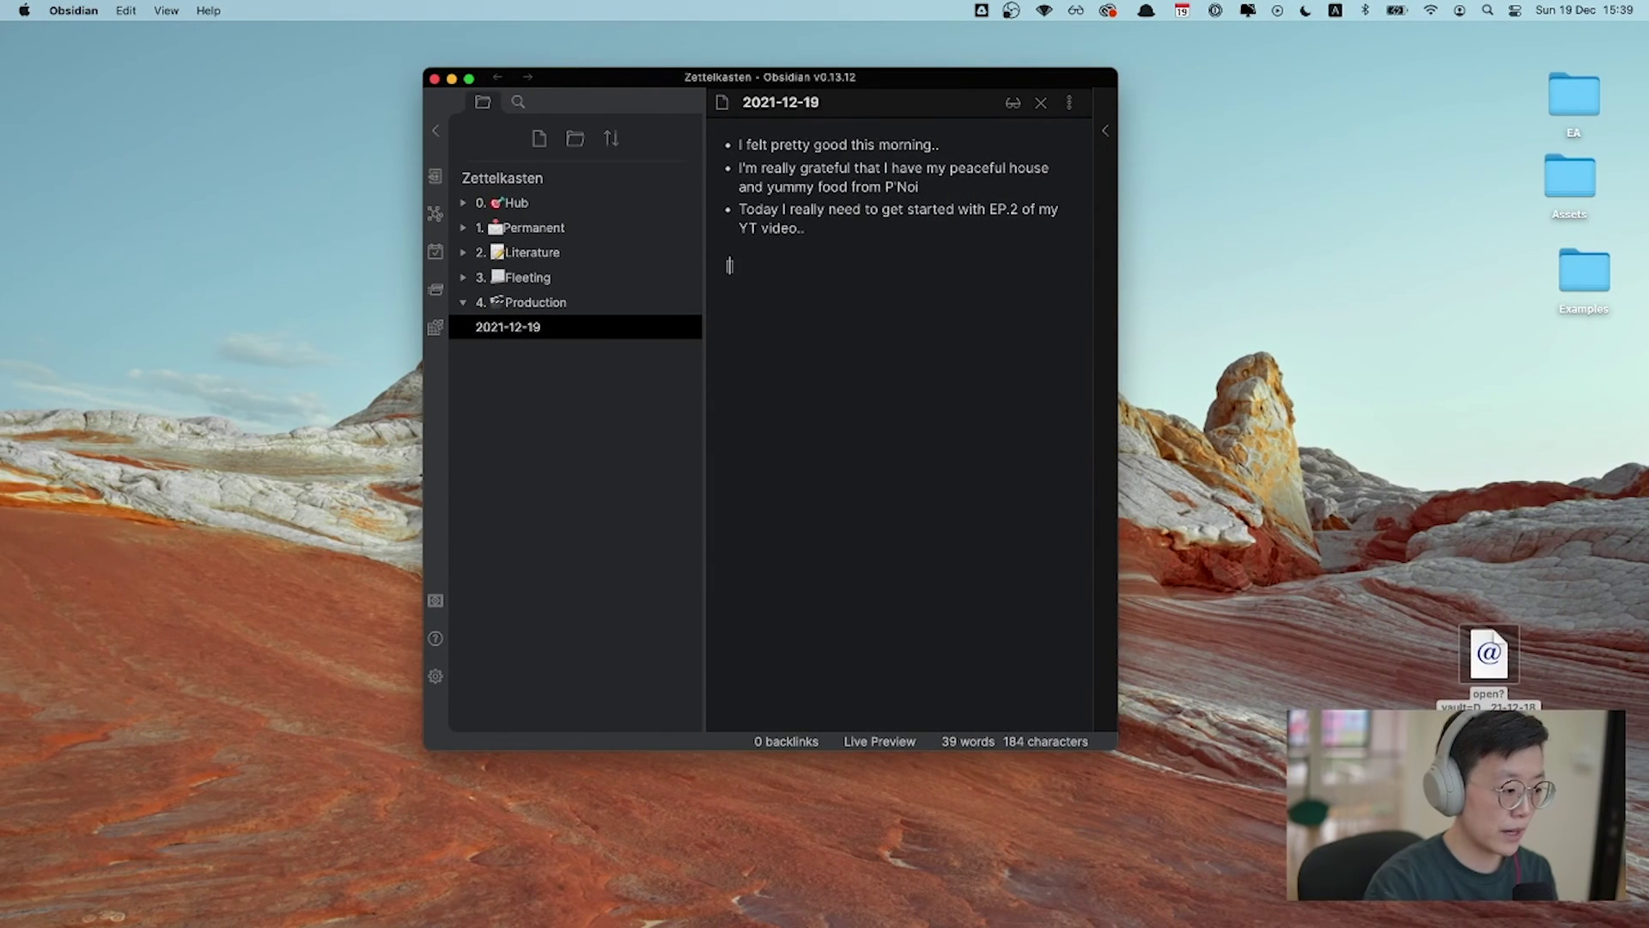
type("[[")
type("# Warren Buffett Leaves The Audience SPEECHLESS")
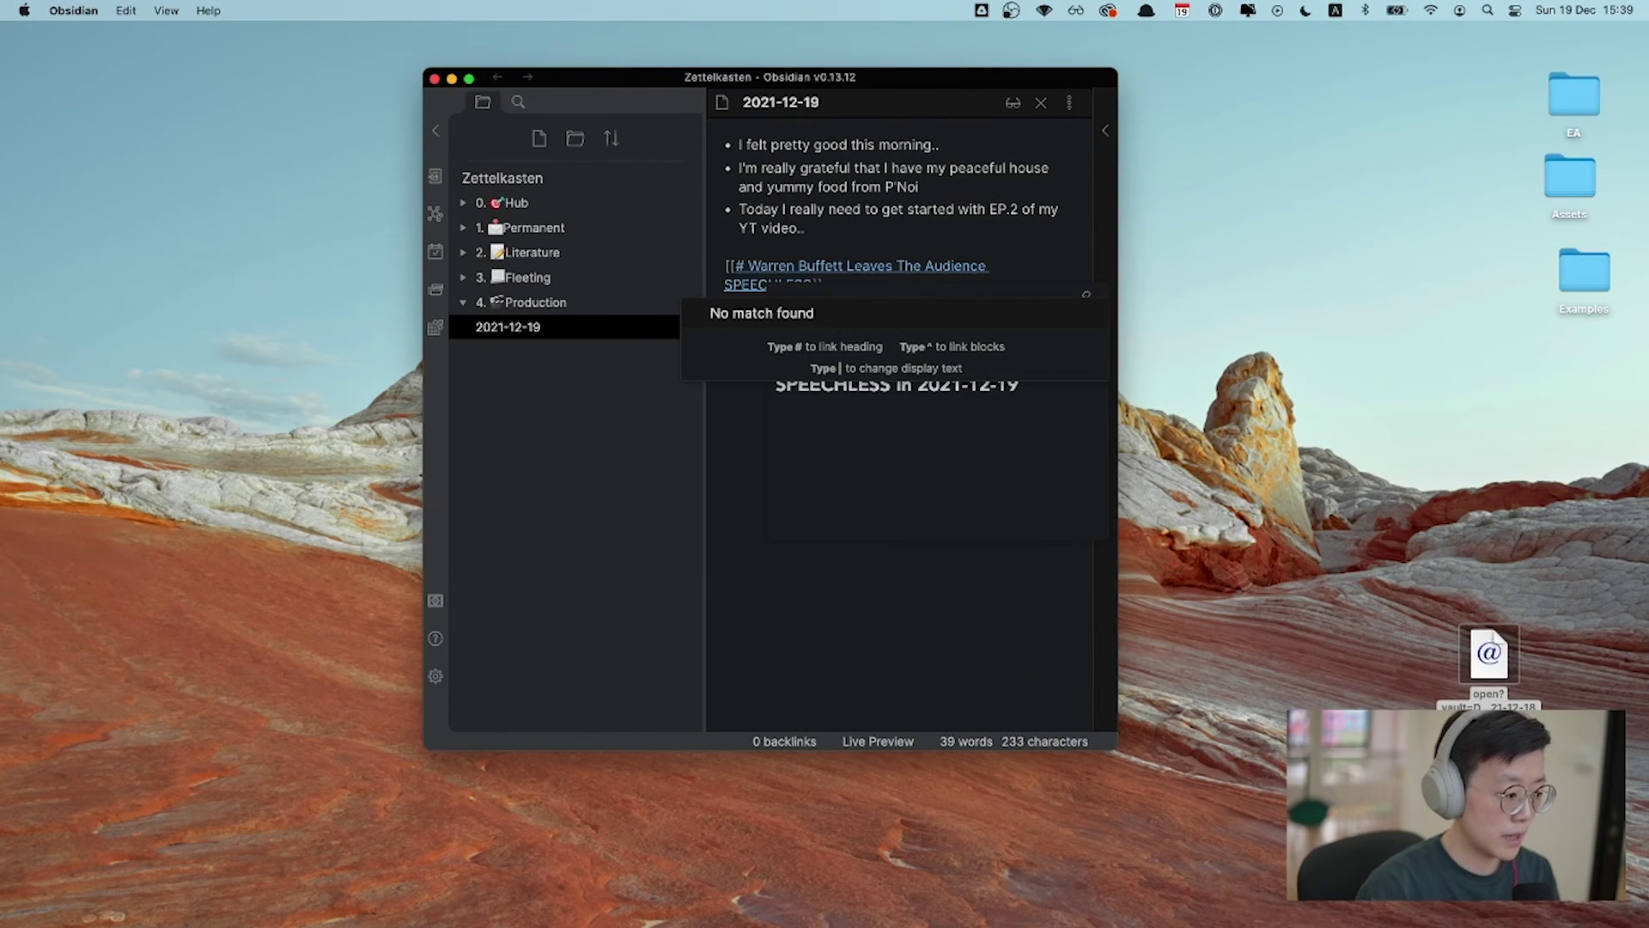
left_click(747, 266)
key("BackSpace")
key("BackSpace")
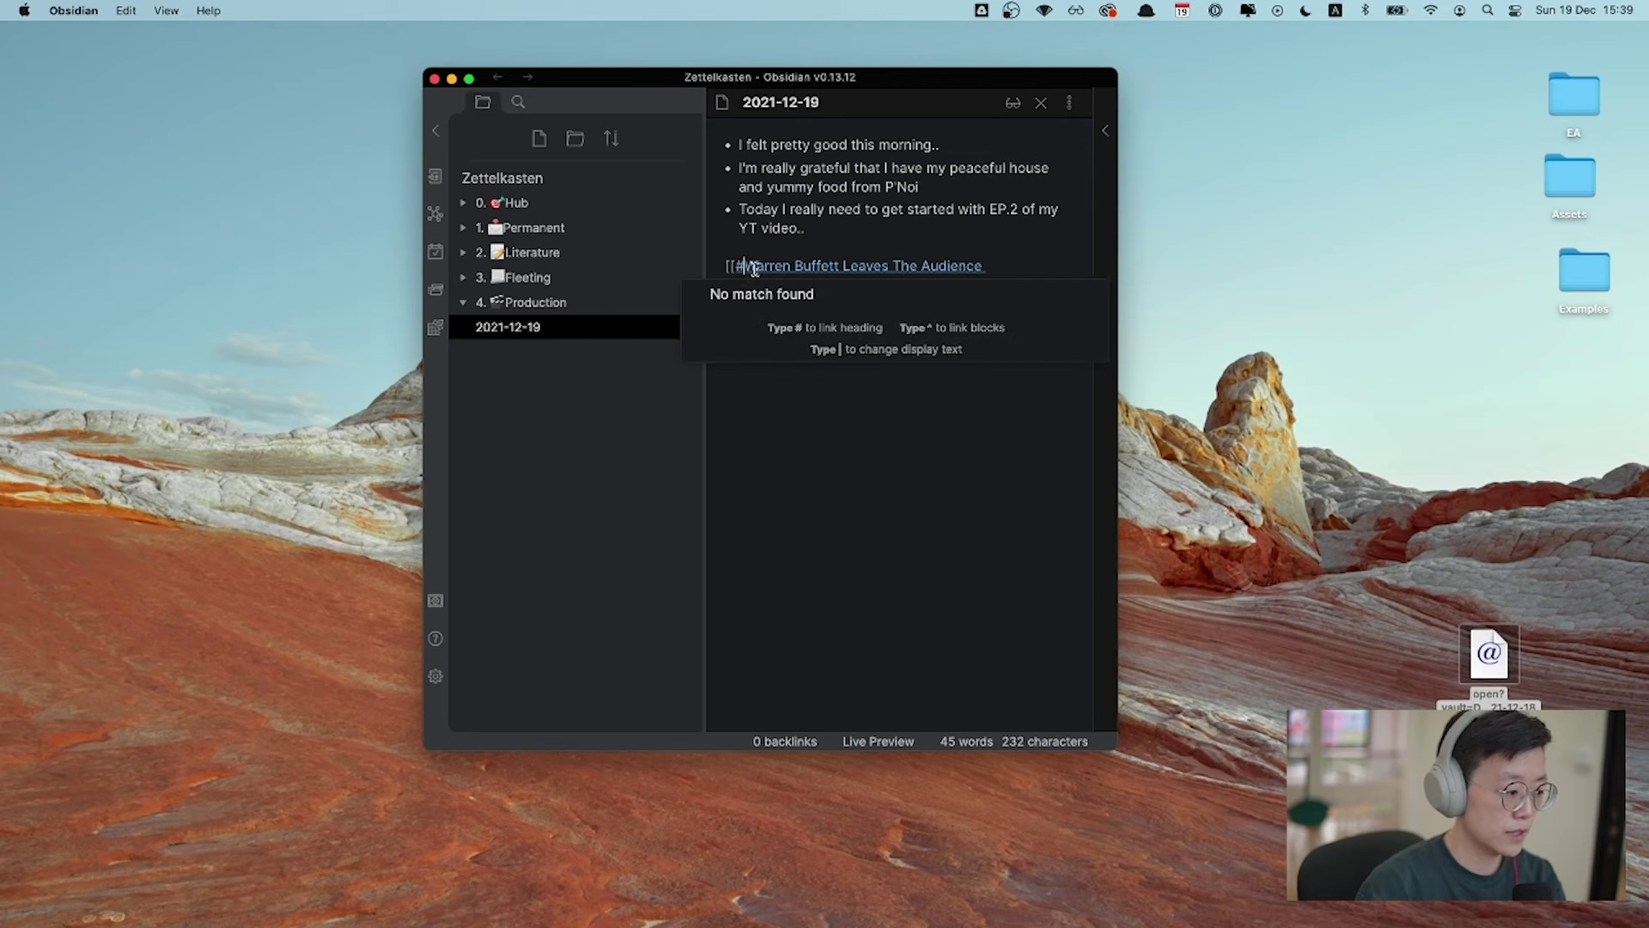
left_click(805, 248)
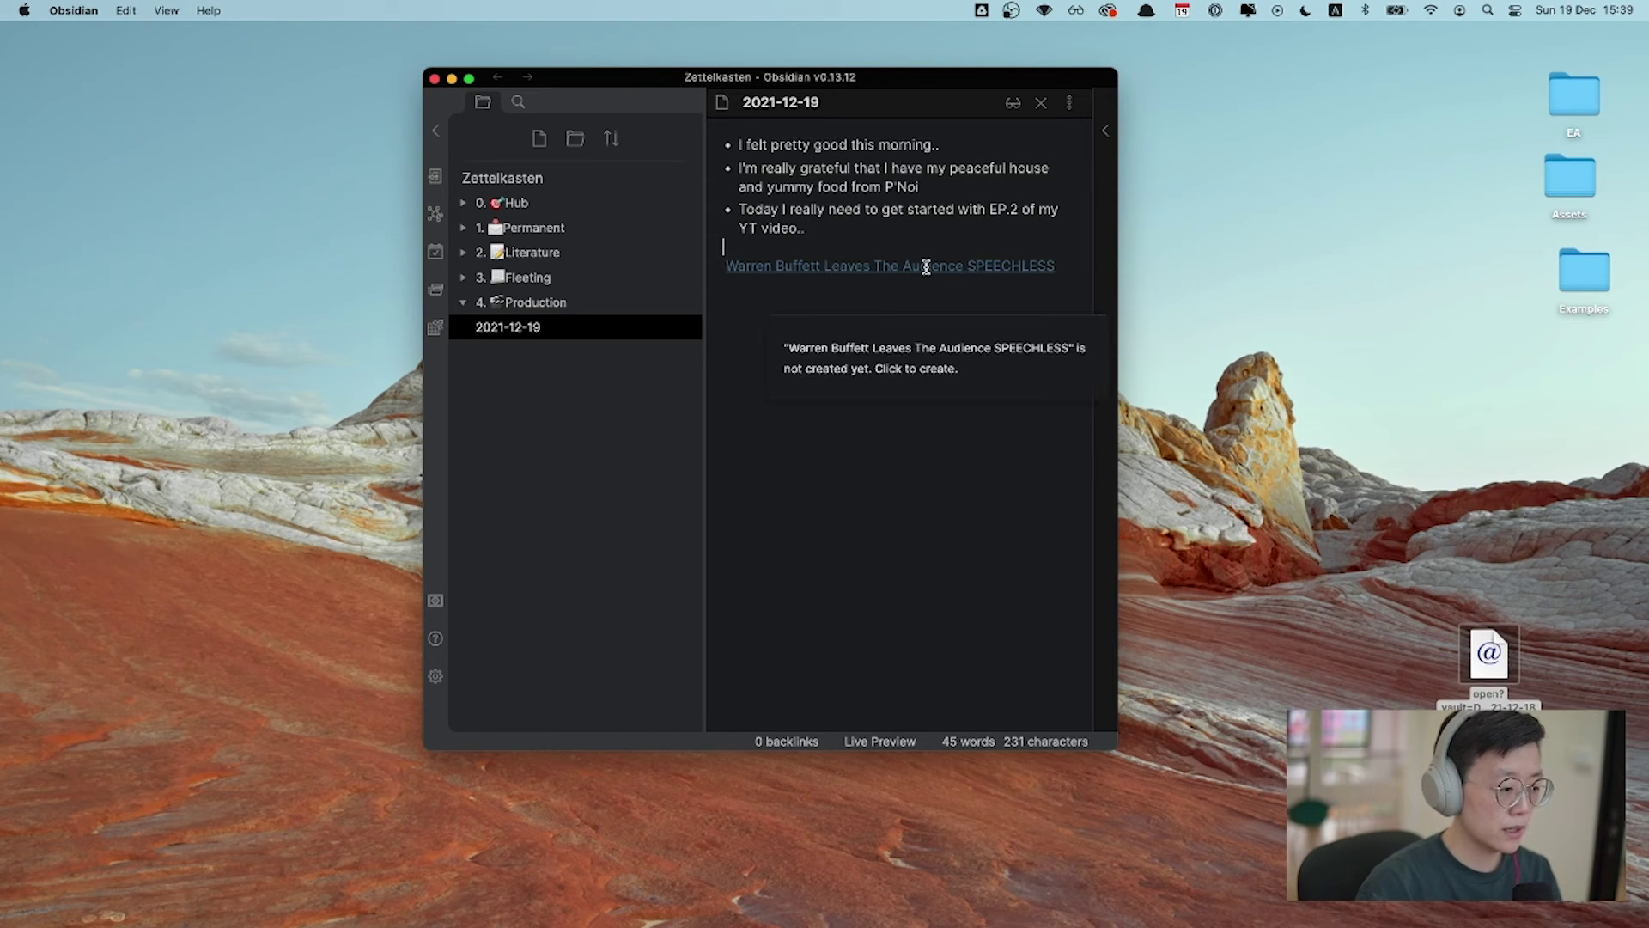
left_click(926, 267)
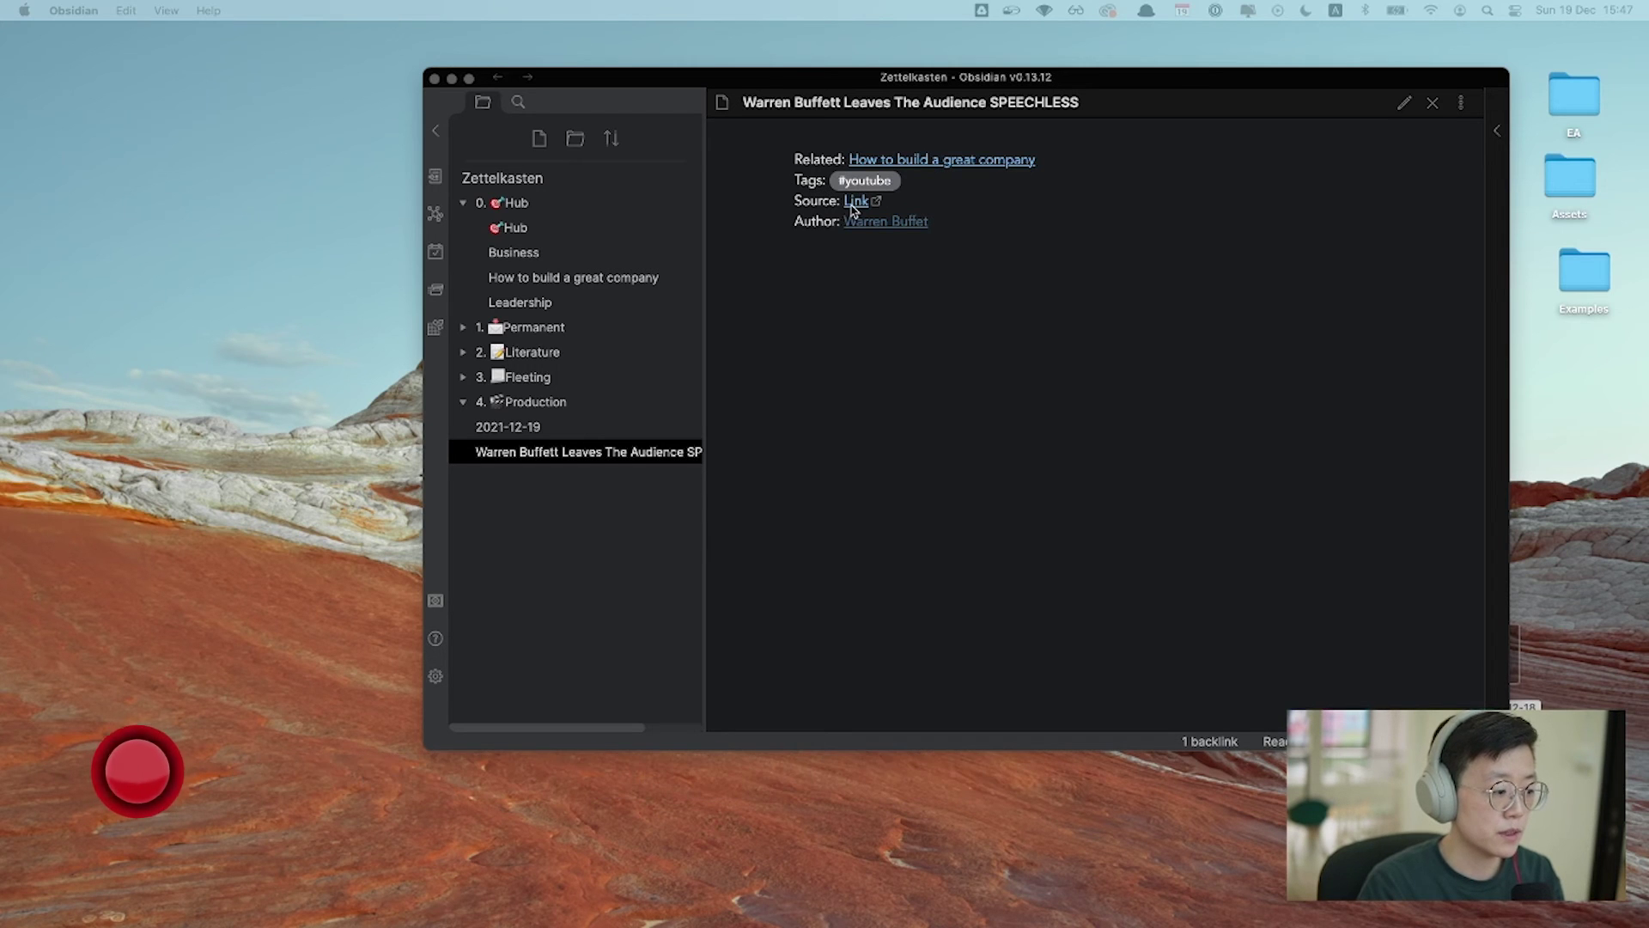
Switch to Live Preview and add Related, Tags, Source, Author lines plus two customer bullets
left_click(952, 229)
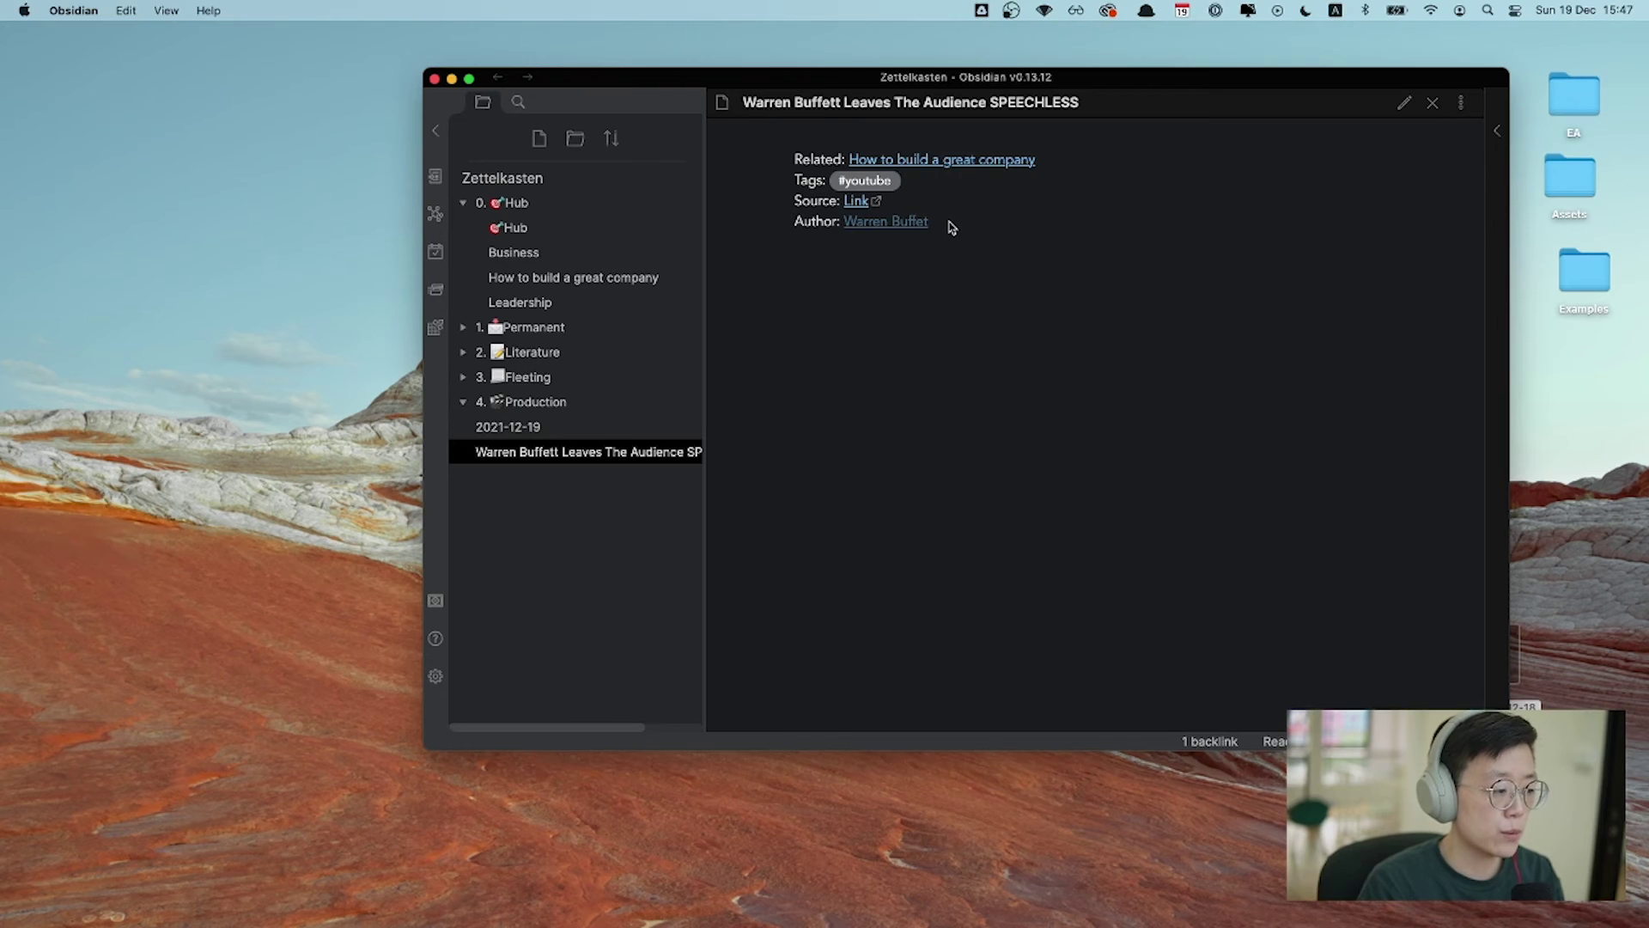
key("super+e")
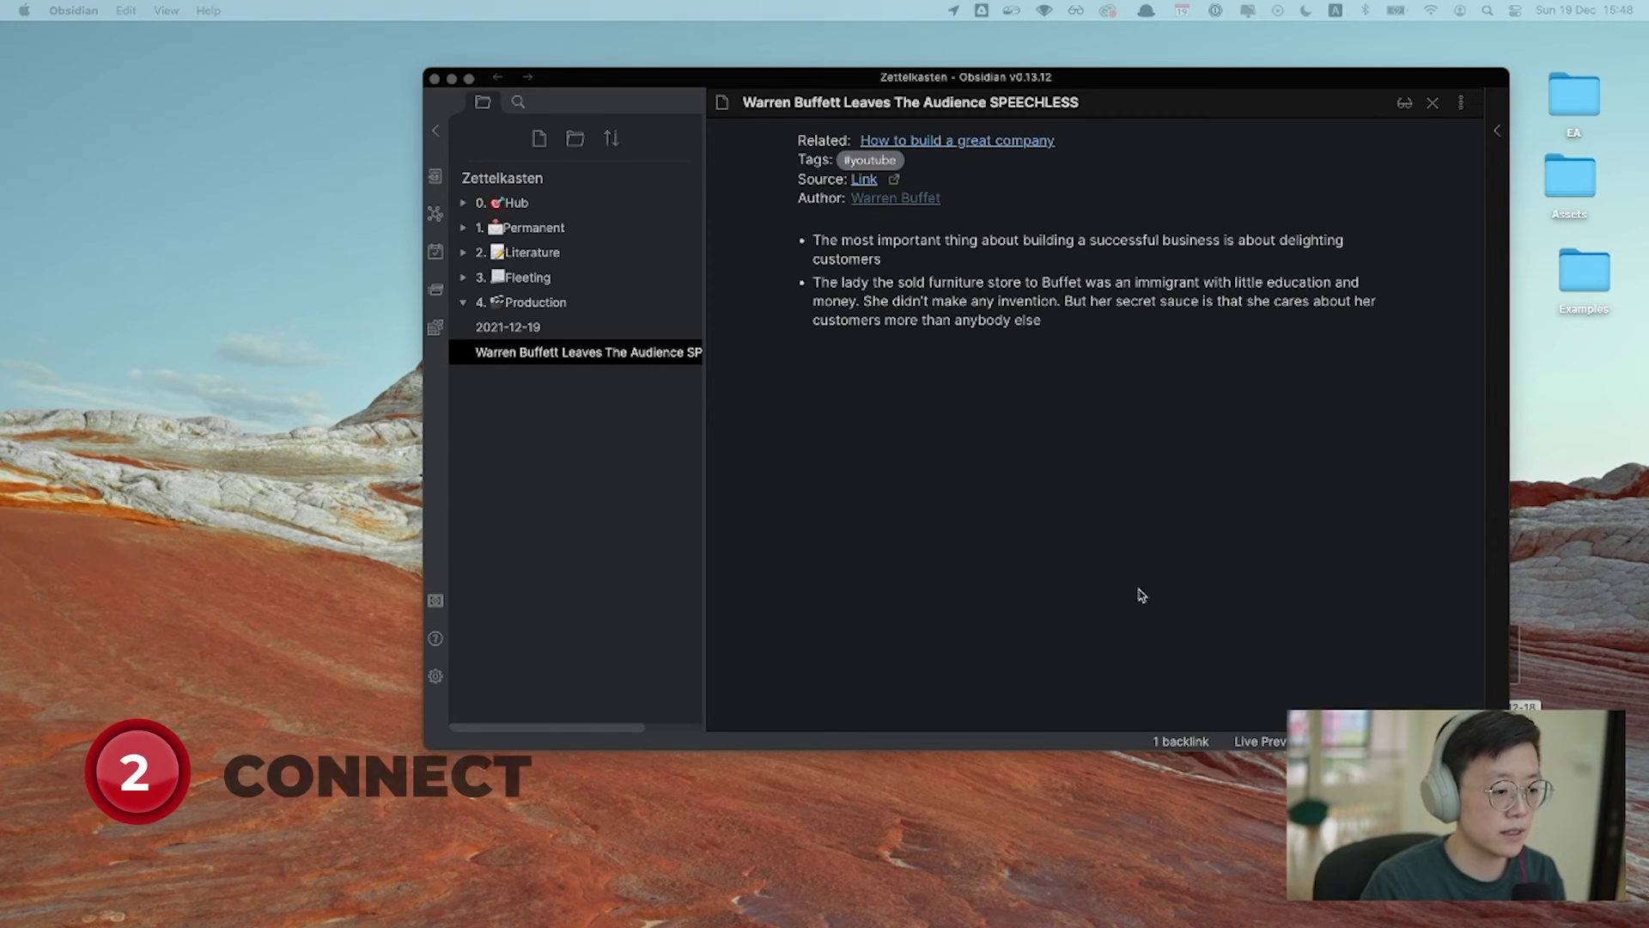
left_click(915, 258)
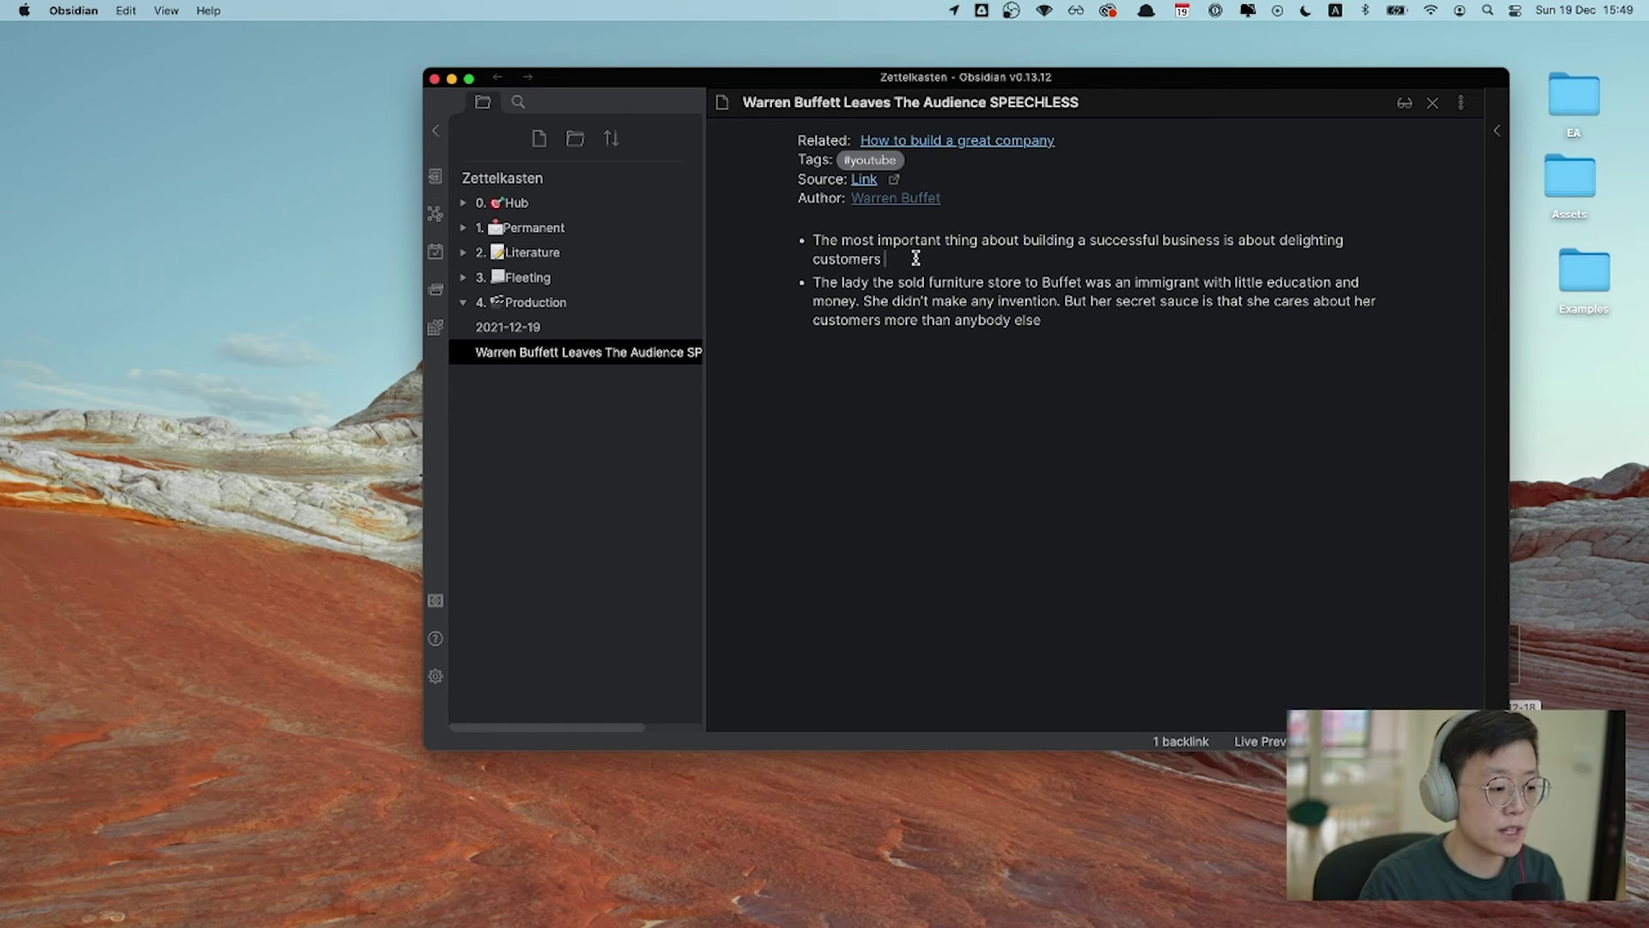
key("ctrl+Right")
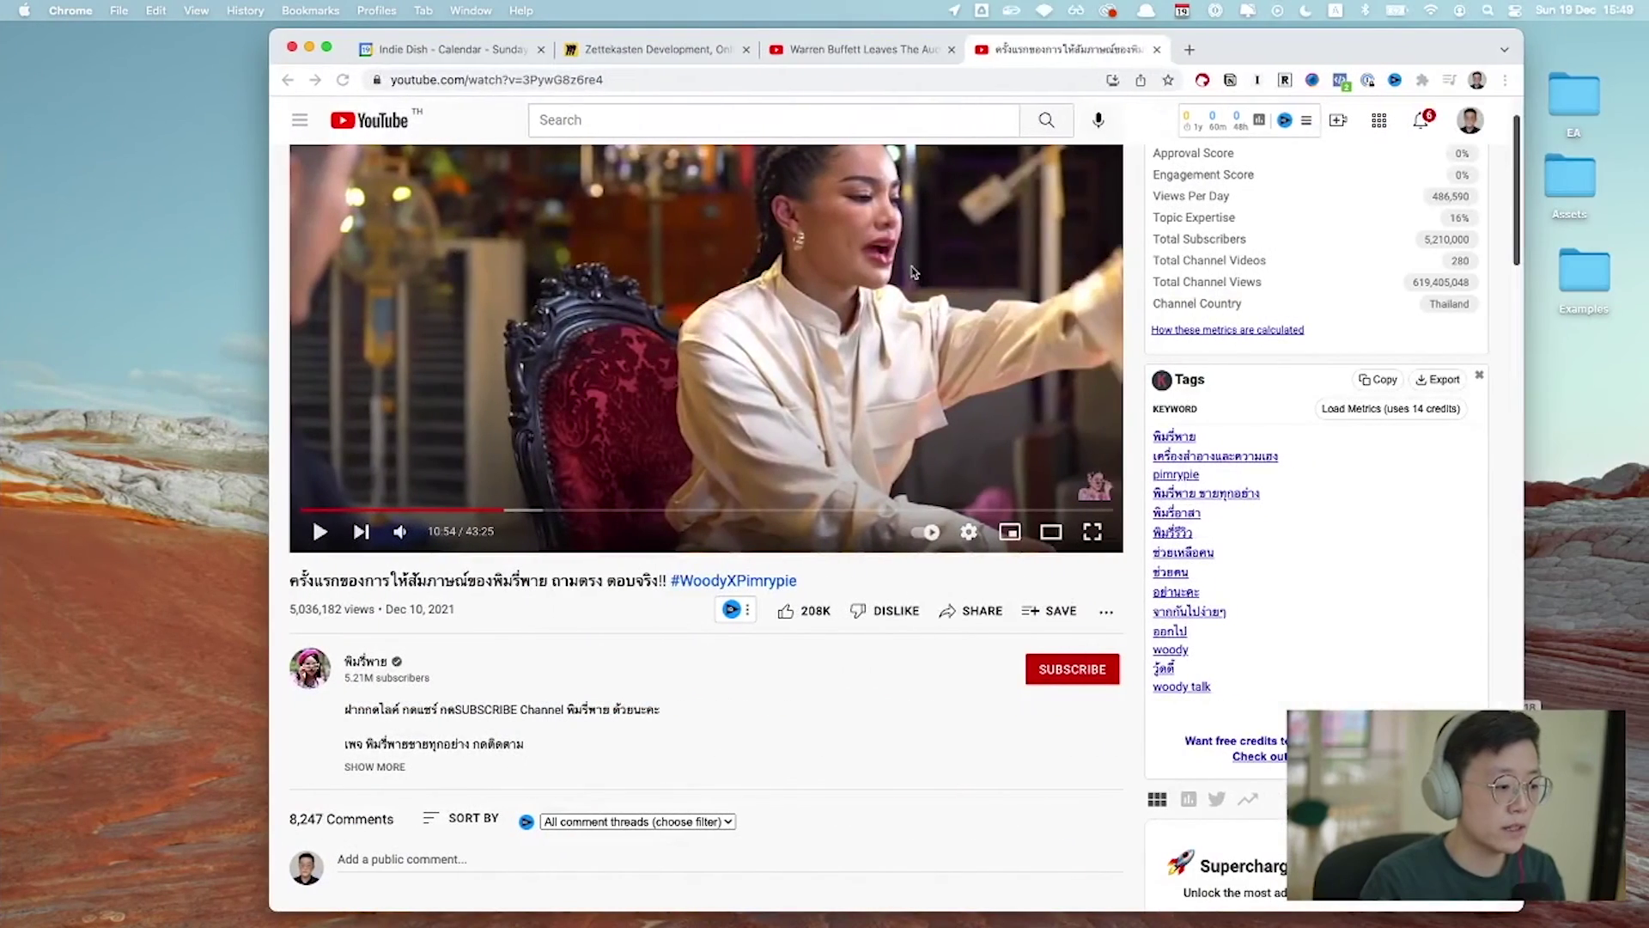
Scroll over the Thai interview video on YouTube, then return to the Warren Buffett note
scroll(713, 340, "up", 2)
scroll(730, 348, "down", 2)
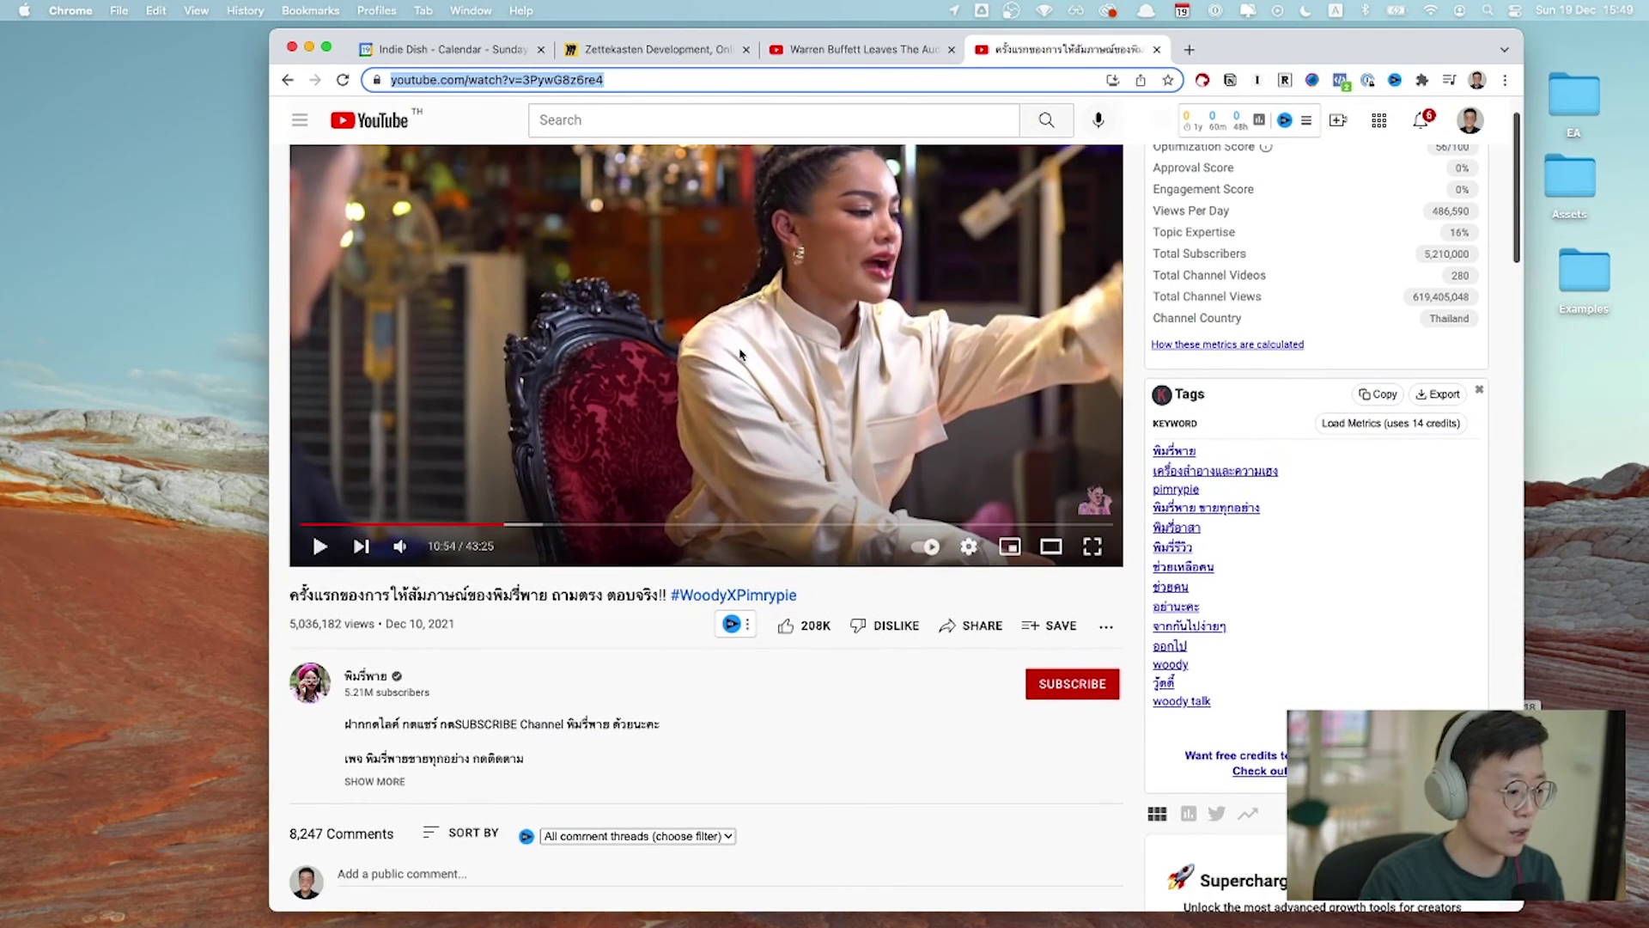
scroll(747, 356, "up", 1)
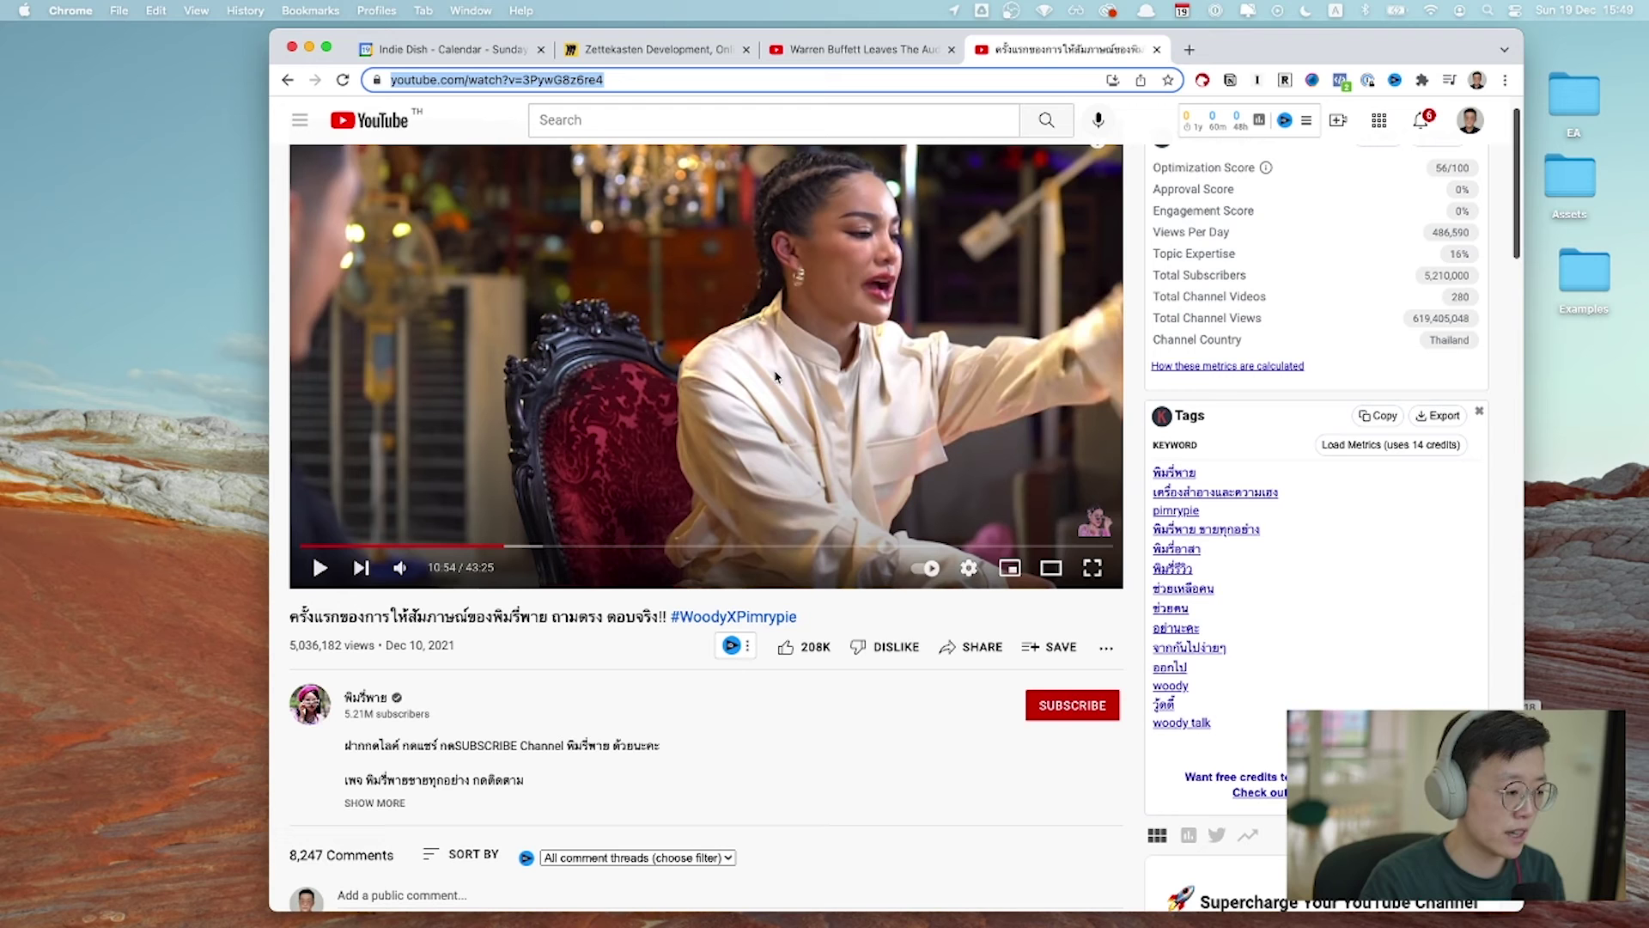
key("ctrl+Left")
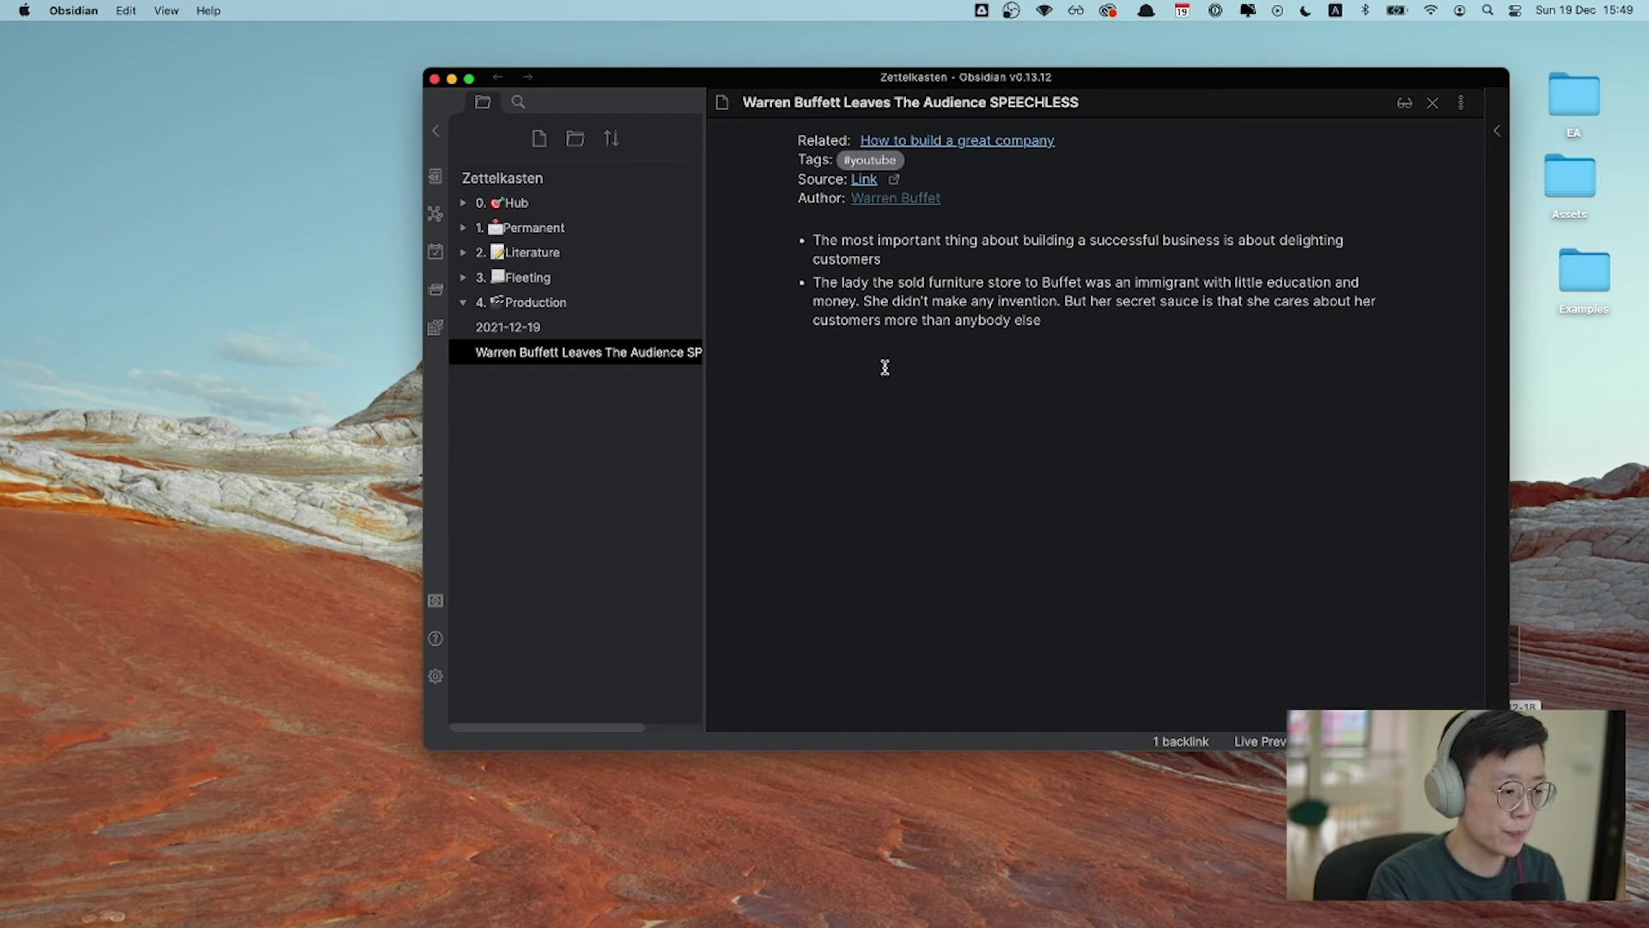
Block-link the first customer bullet to the Literature note PimryPie x Woody, then begin a [[10 link
type("[")
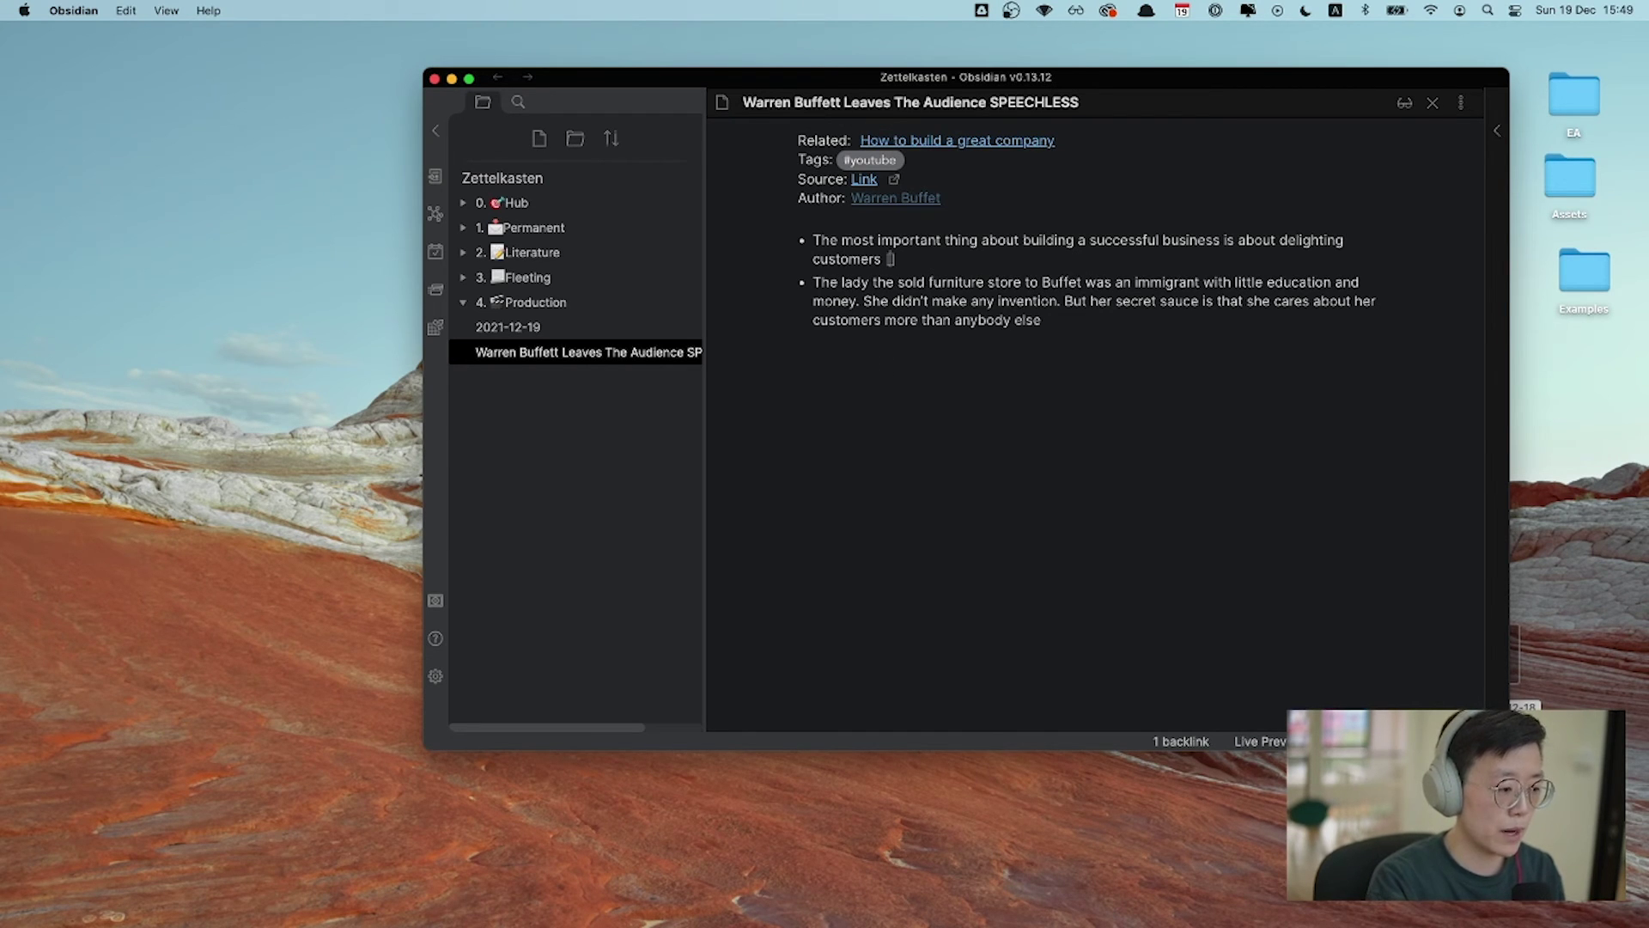
type("[")
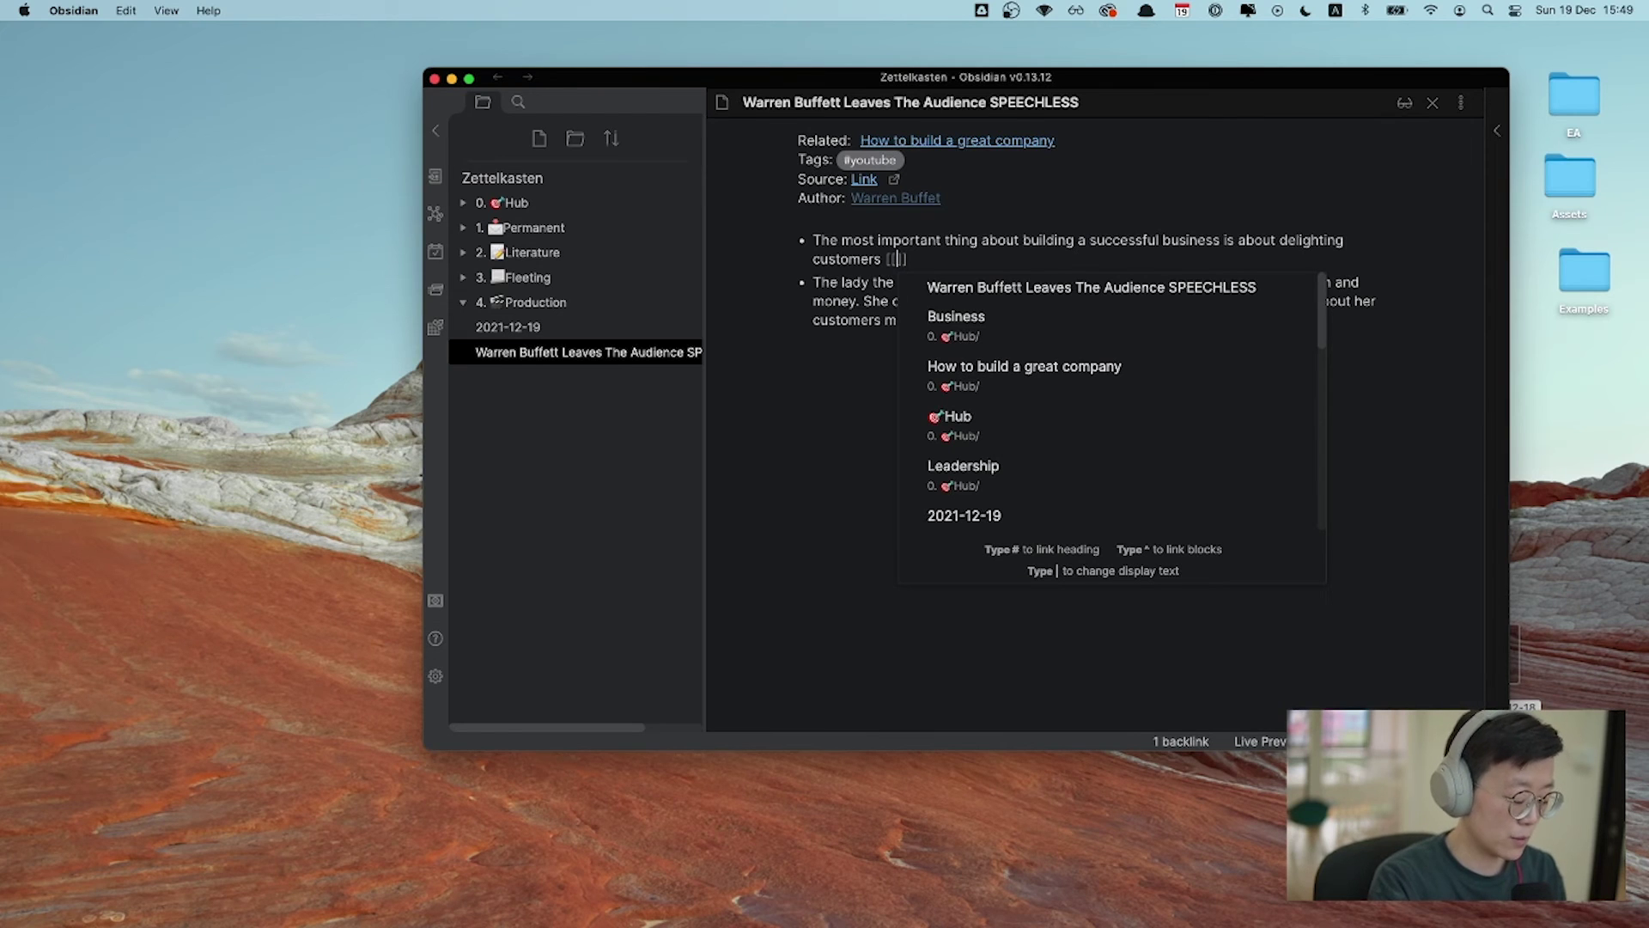
type("p")
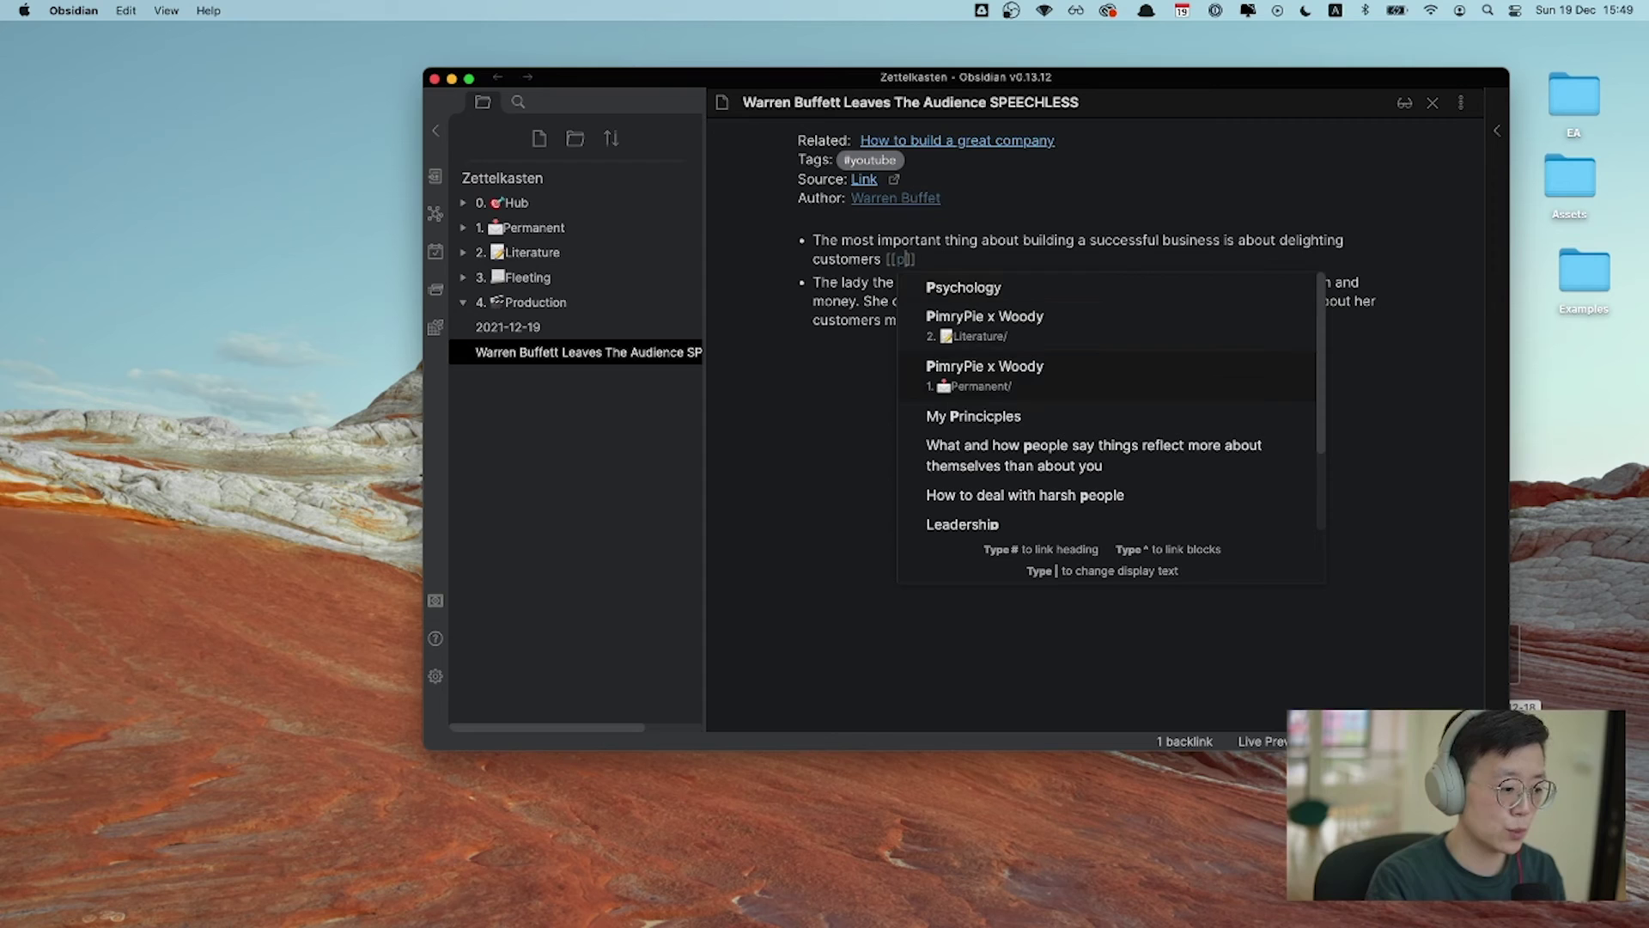
key("Up")
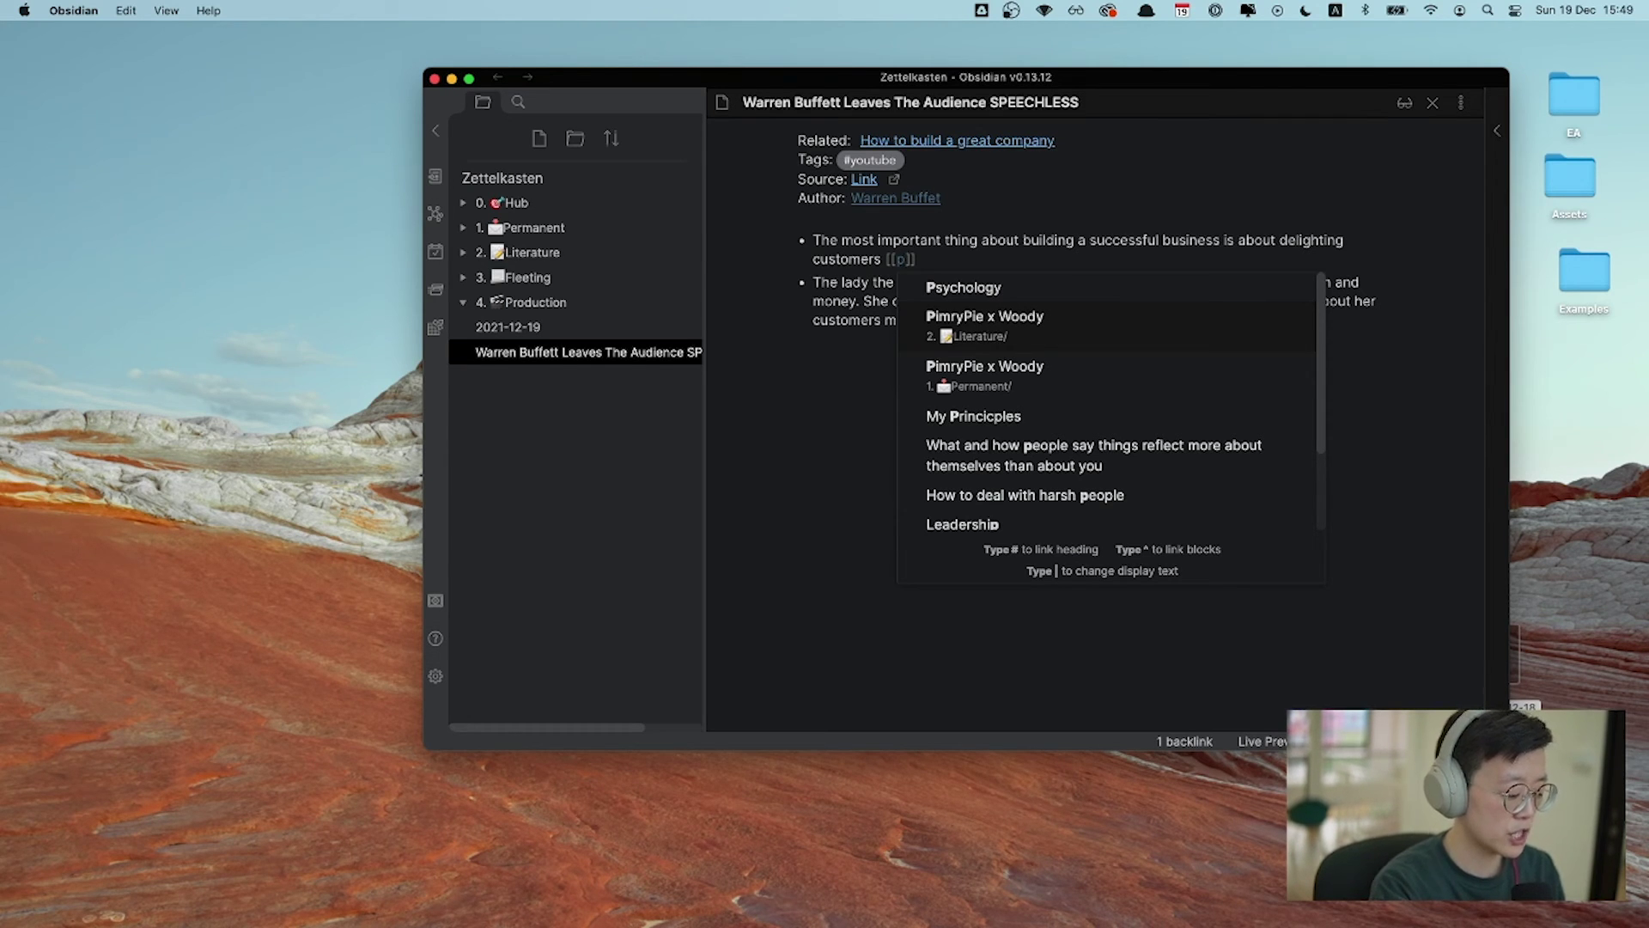
type("^")
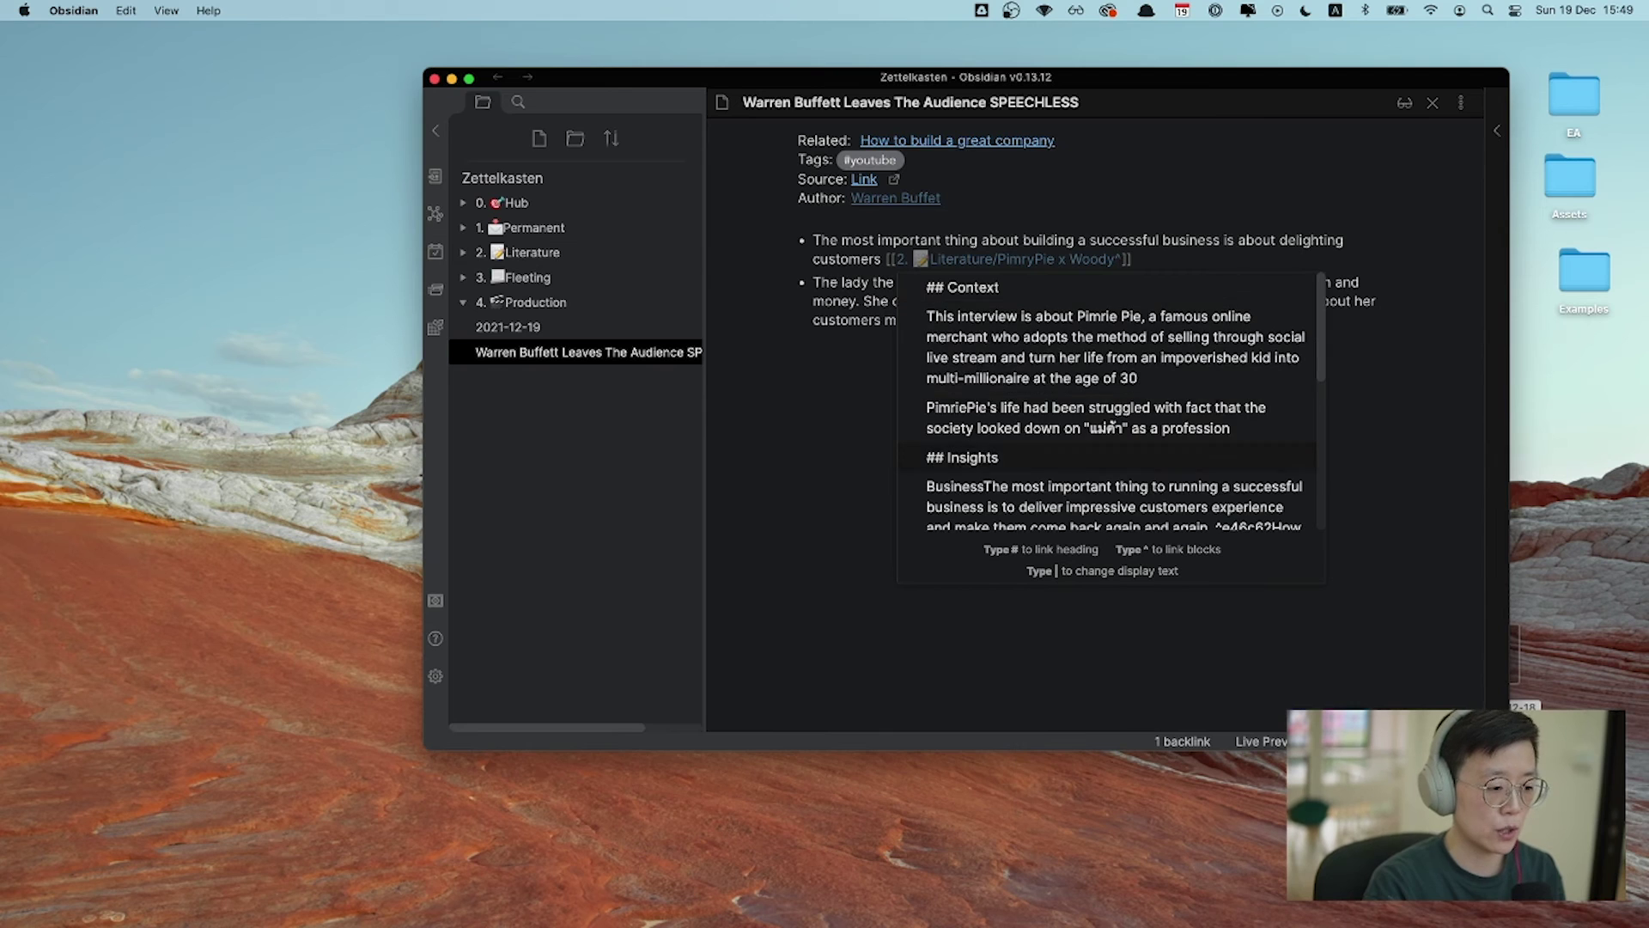
key("Down")
key("Down")
key("Down")
key("Down")
key("Down")
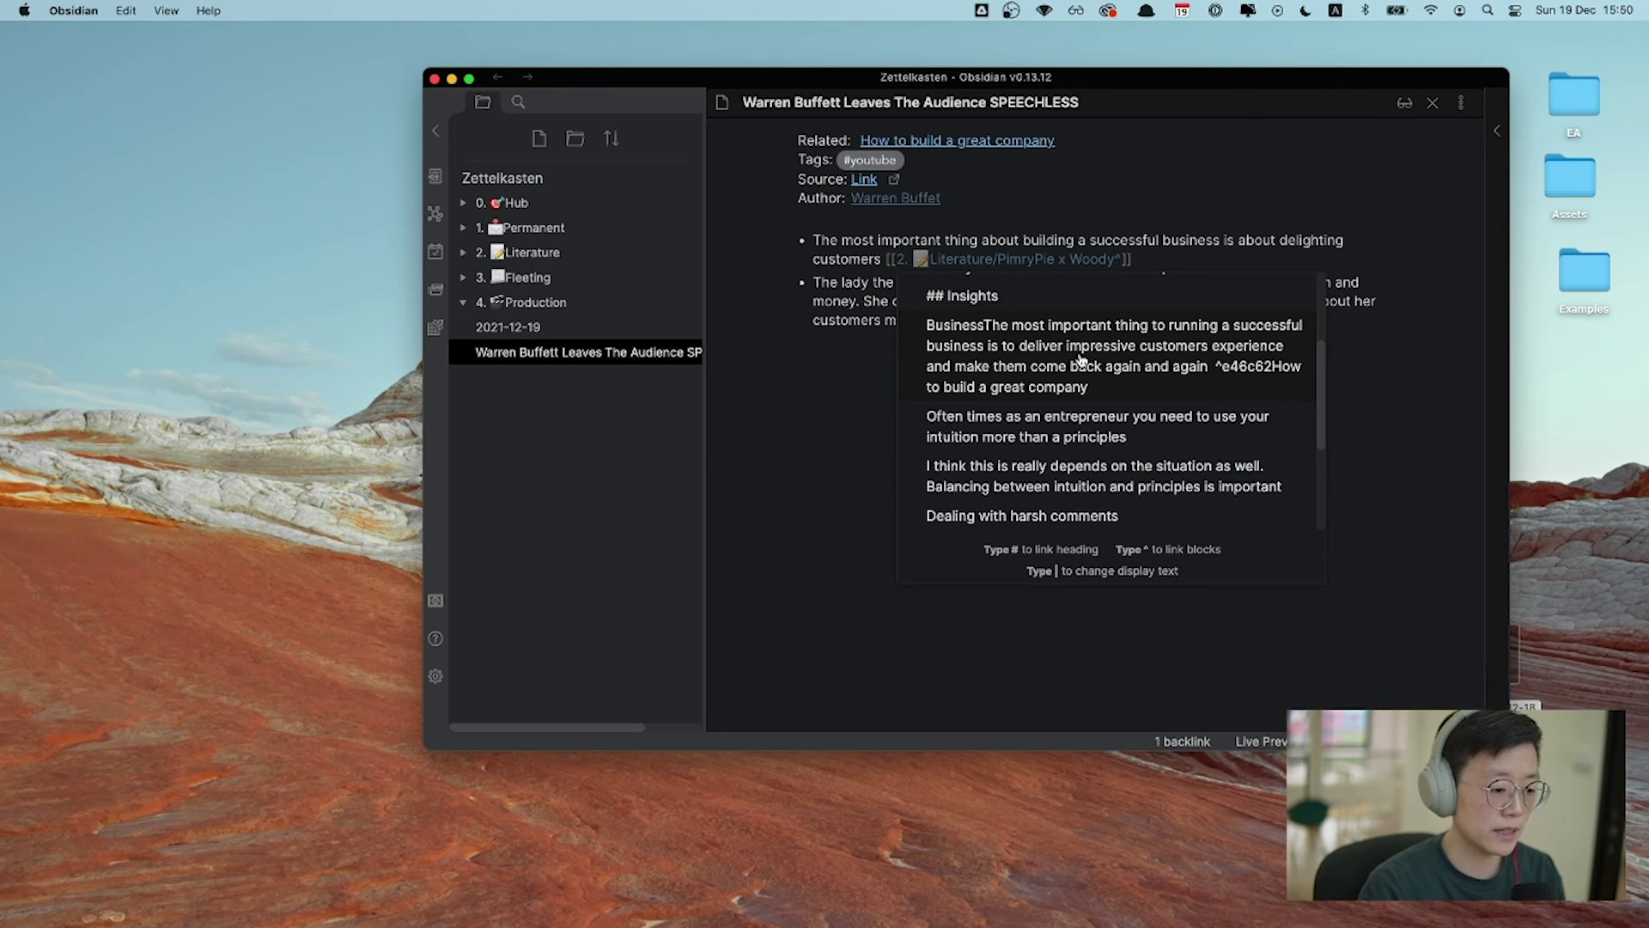
left_click(1081, 359)
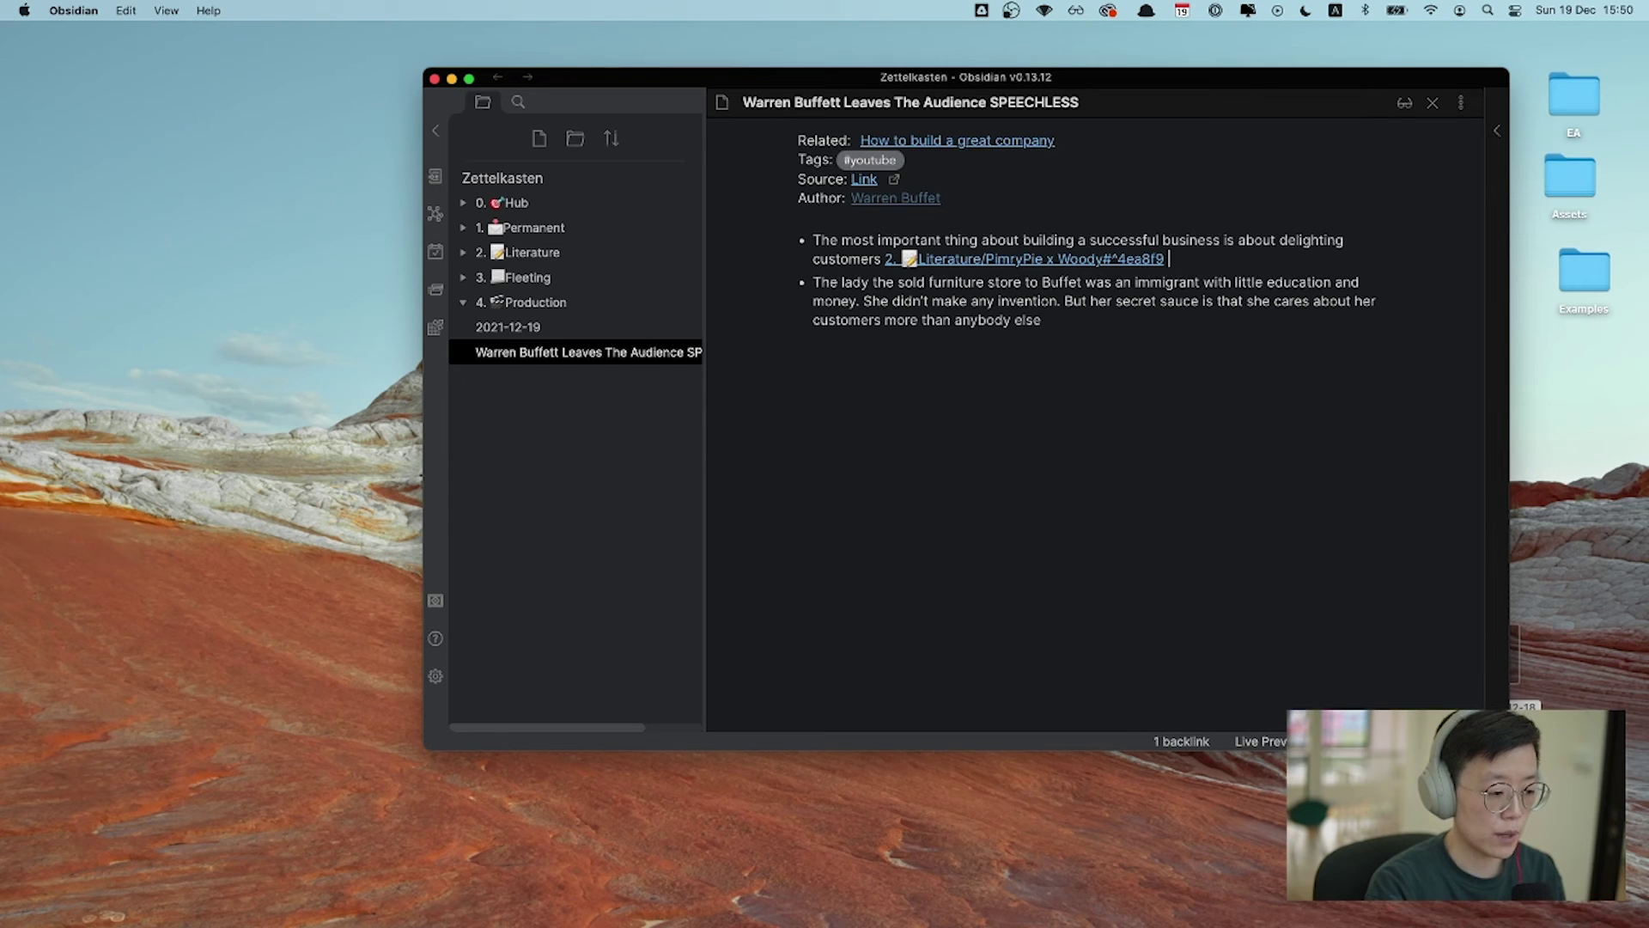
type("[[")
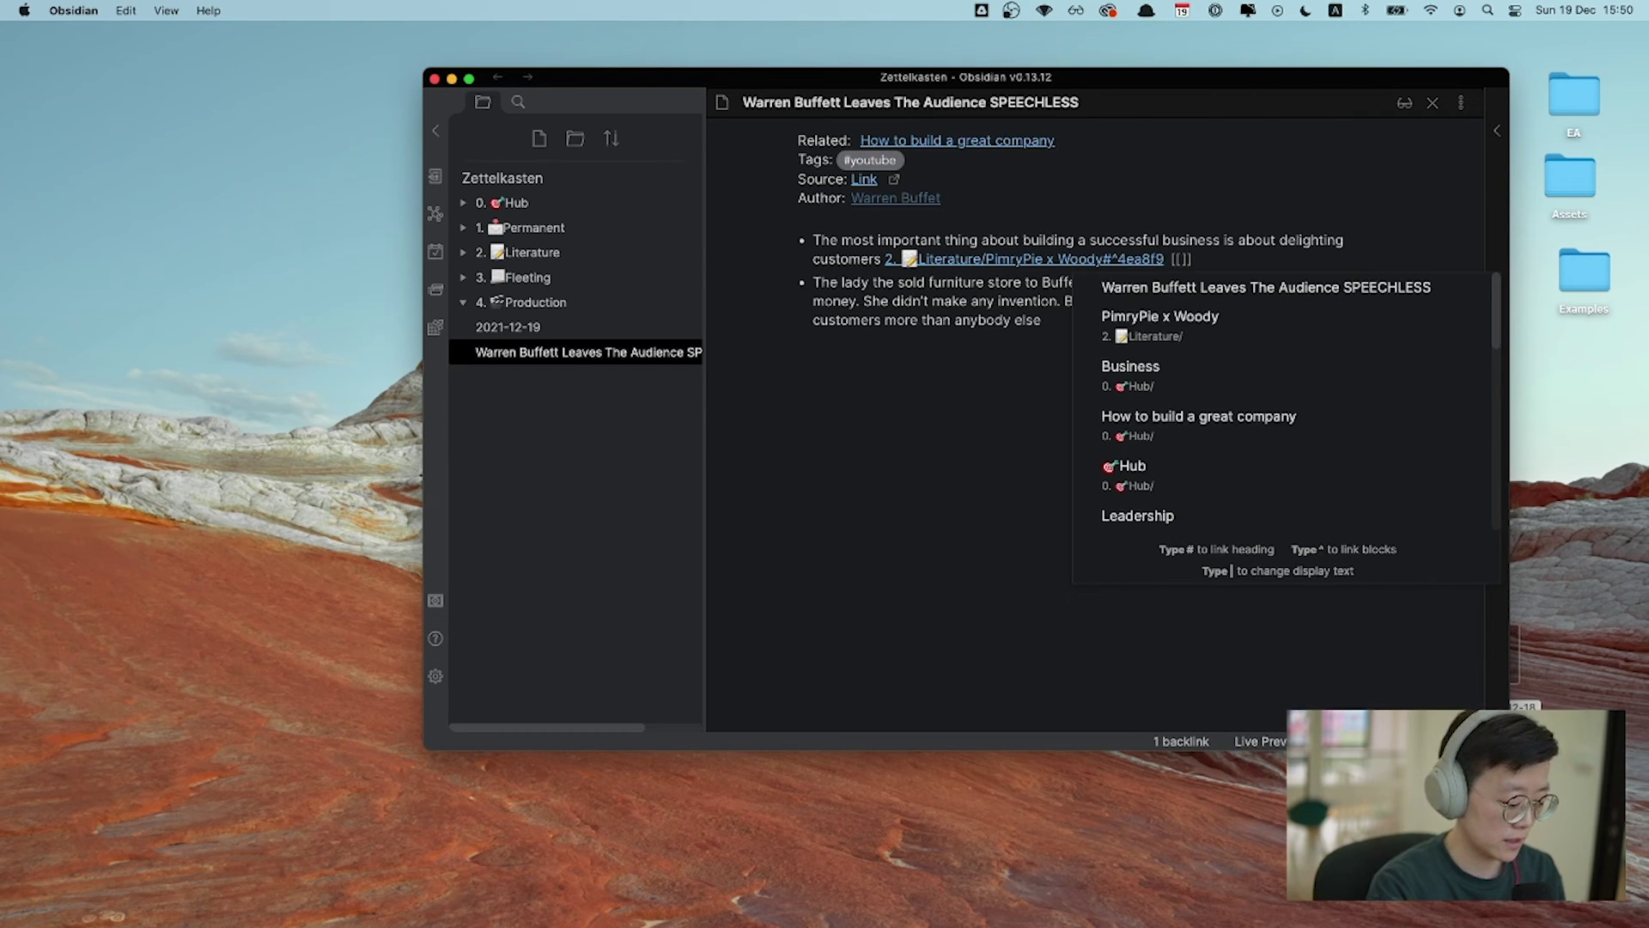
type("10")
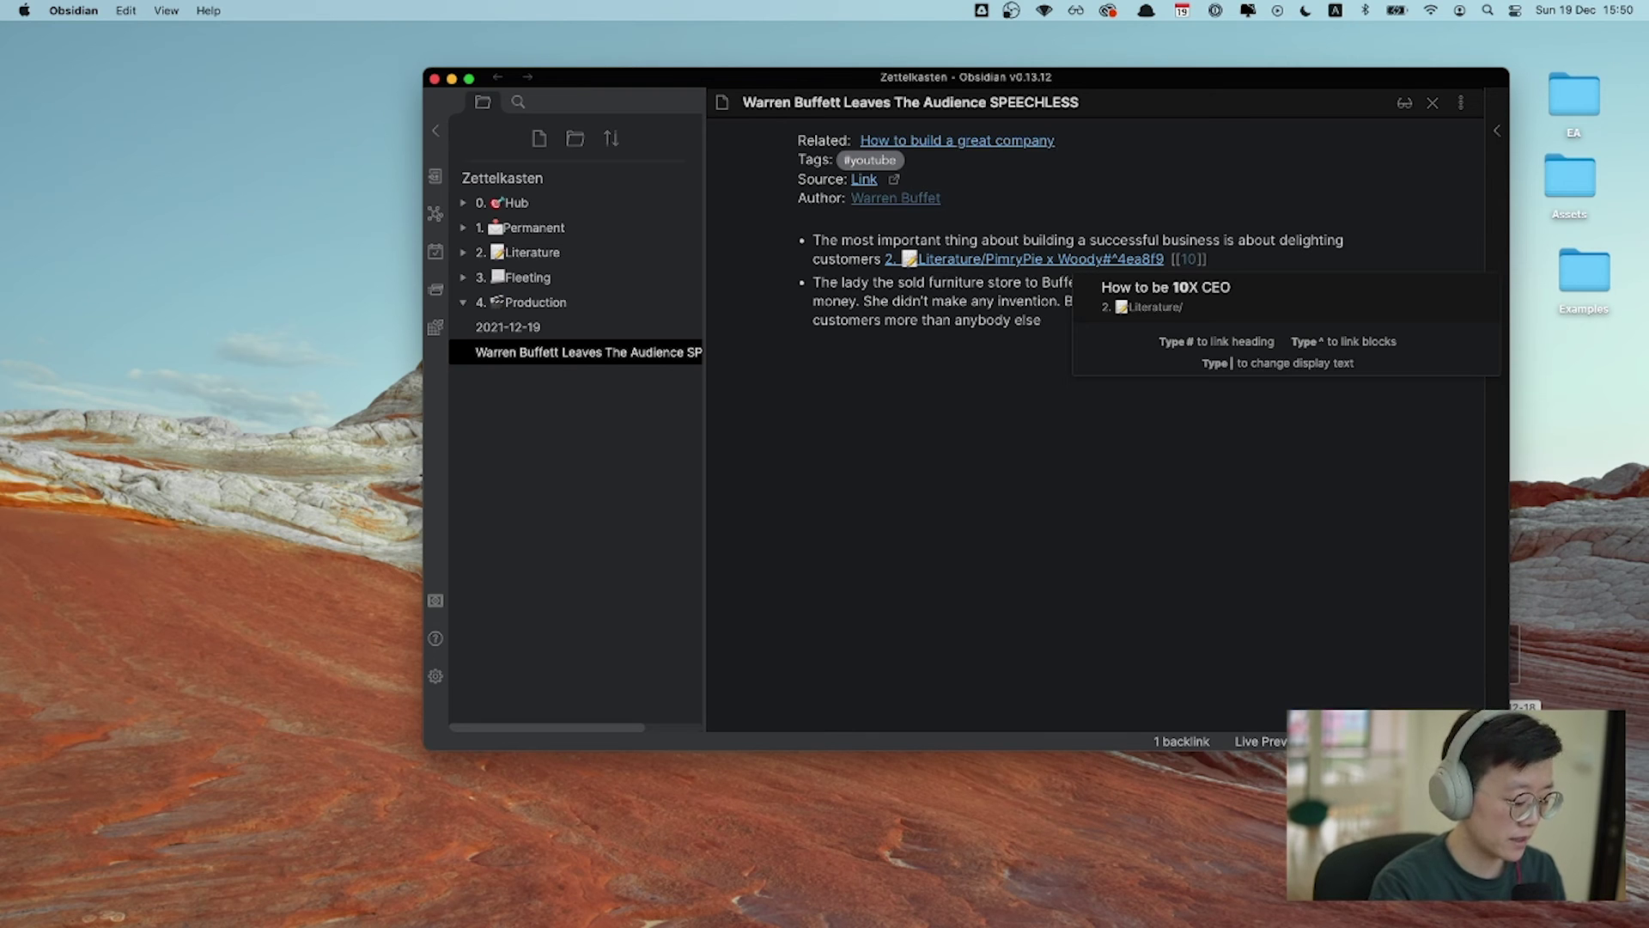
Point the second link at the chosen block of the How to be 10X CEO note
type("^")
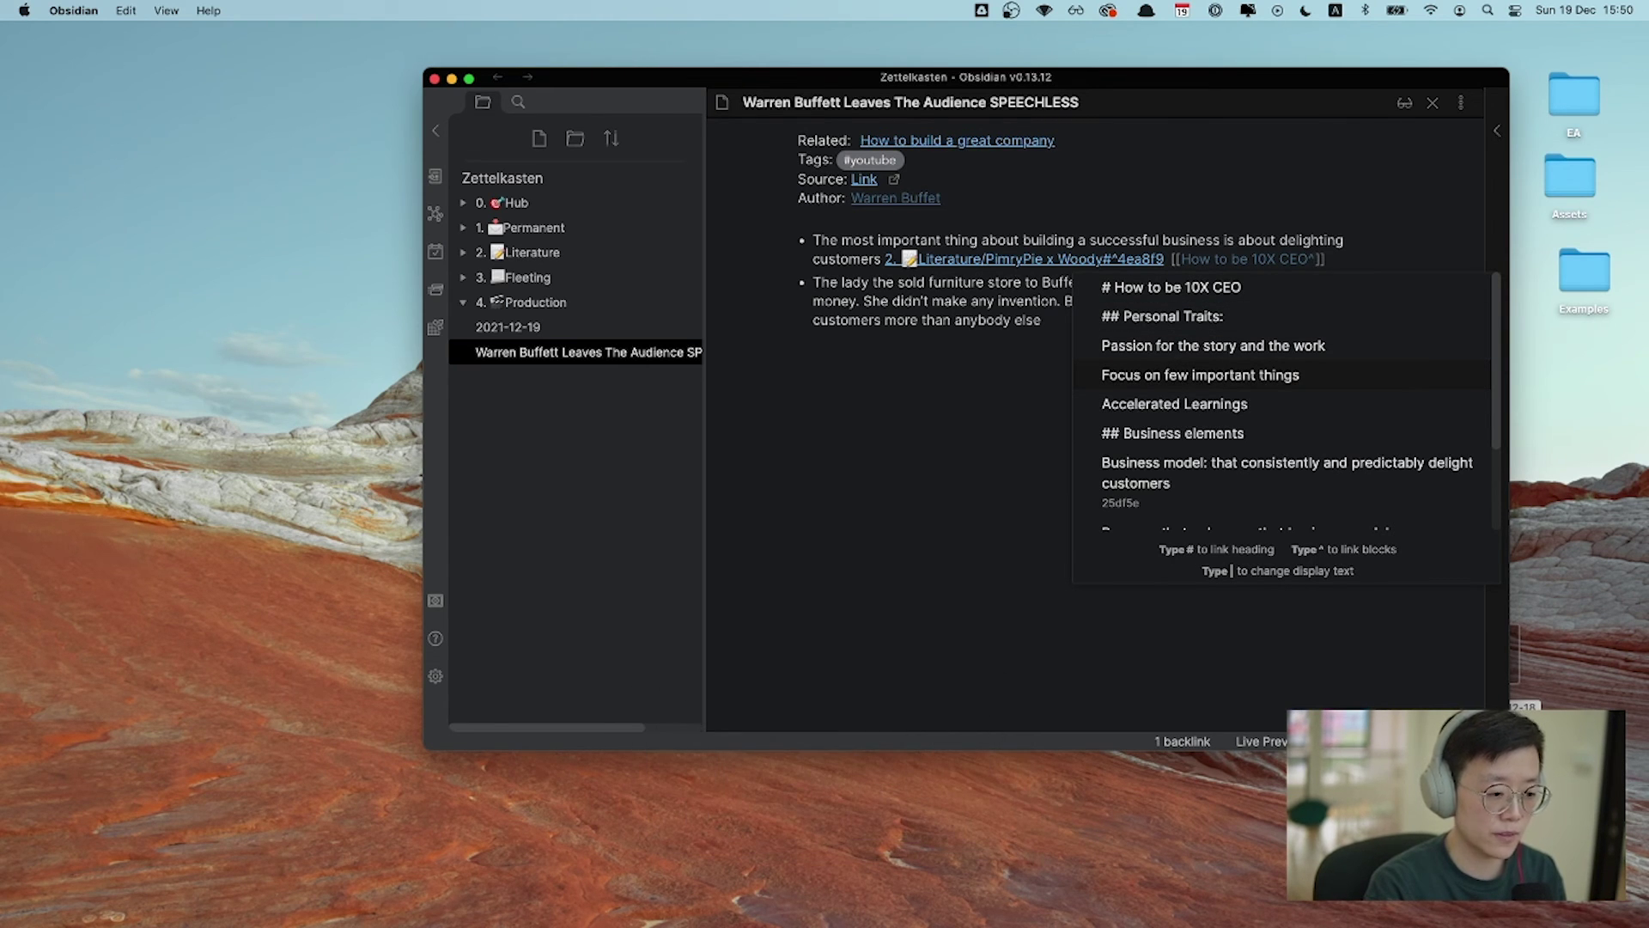
left_click(1215, 466)
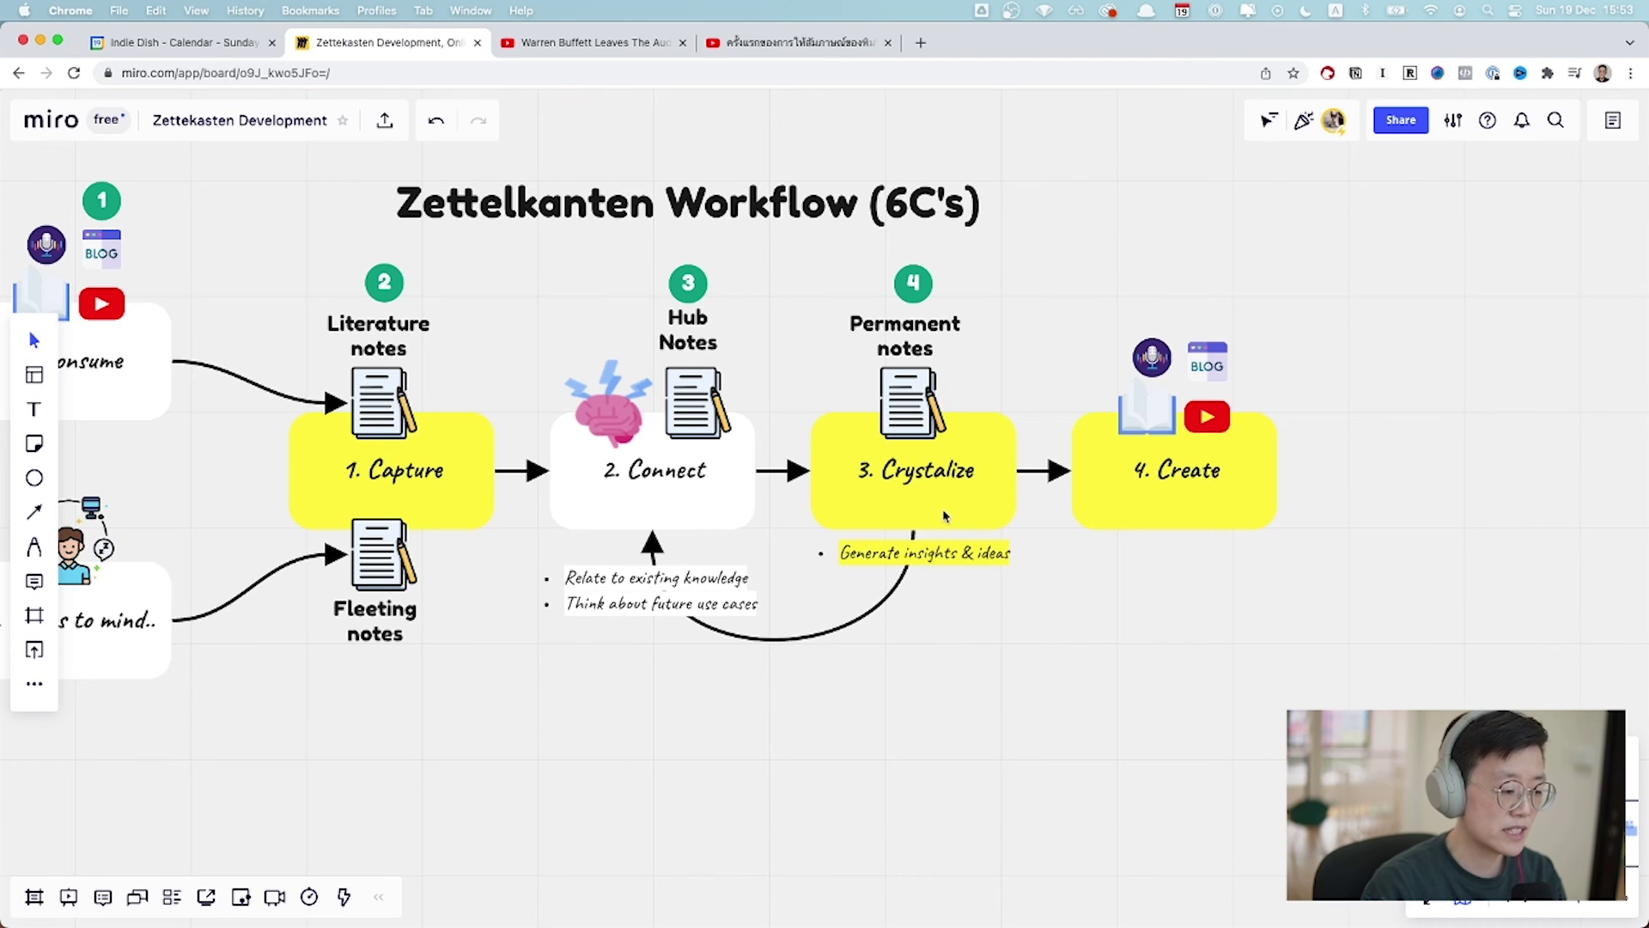
key("ctrl+Left")
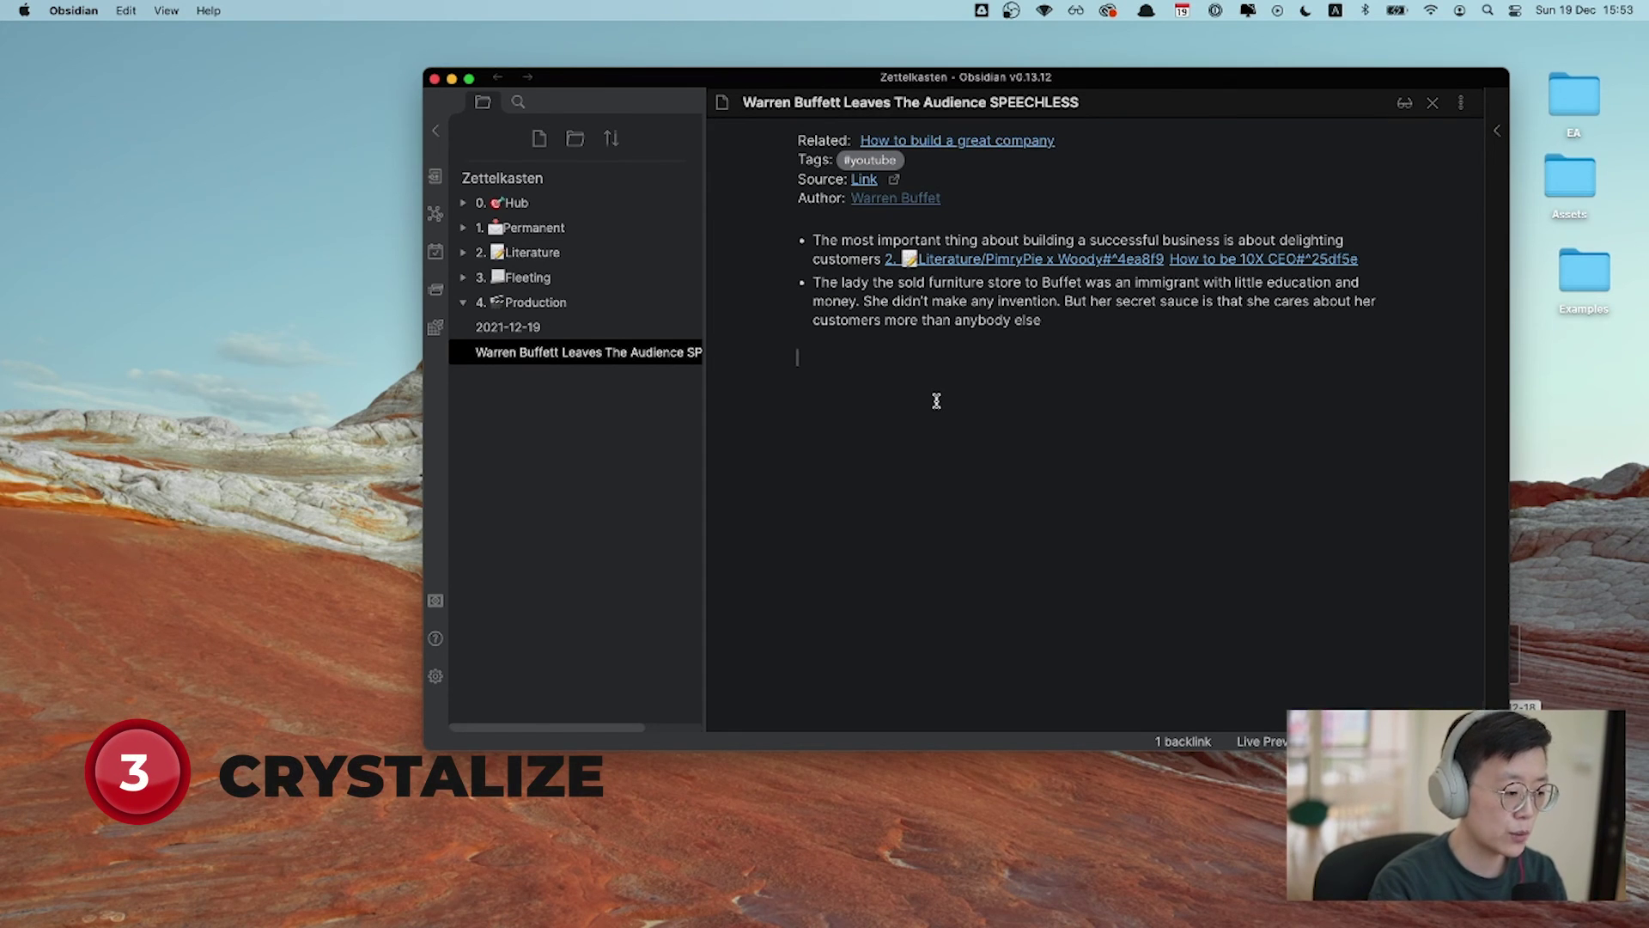
Add a [[Delighting customers is the key to business success]] link and create that note from it
type("[[")
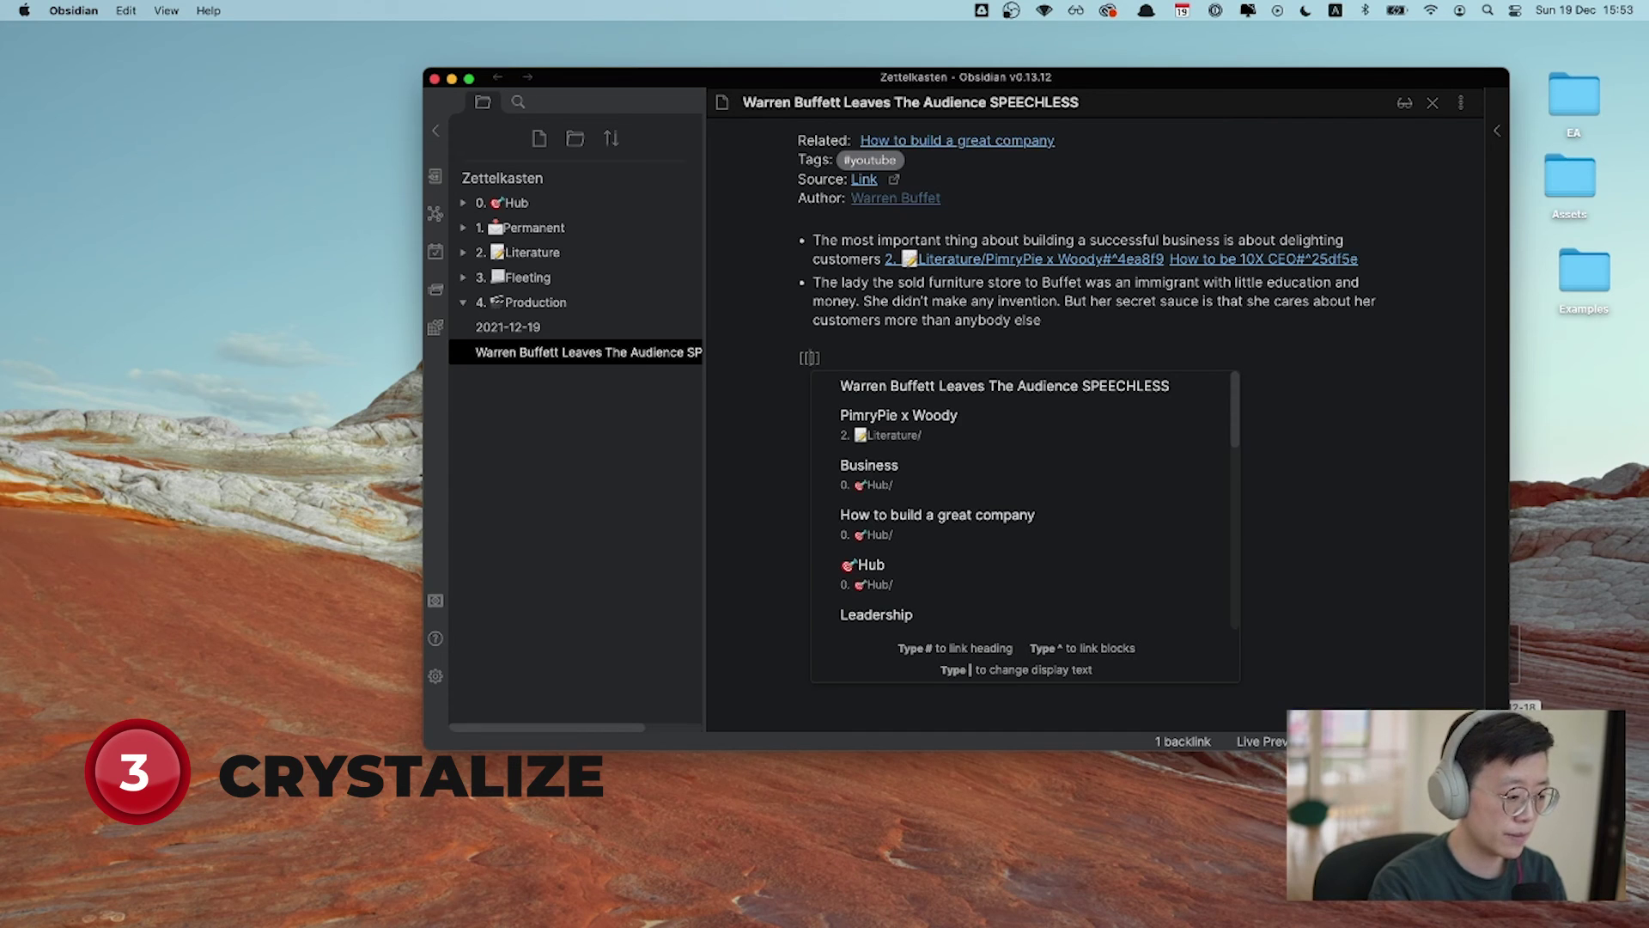
type("Delighting customers is the key to business success")
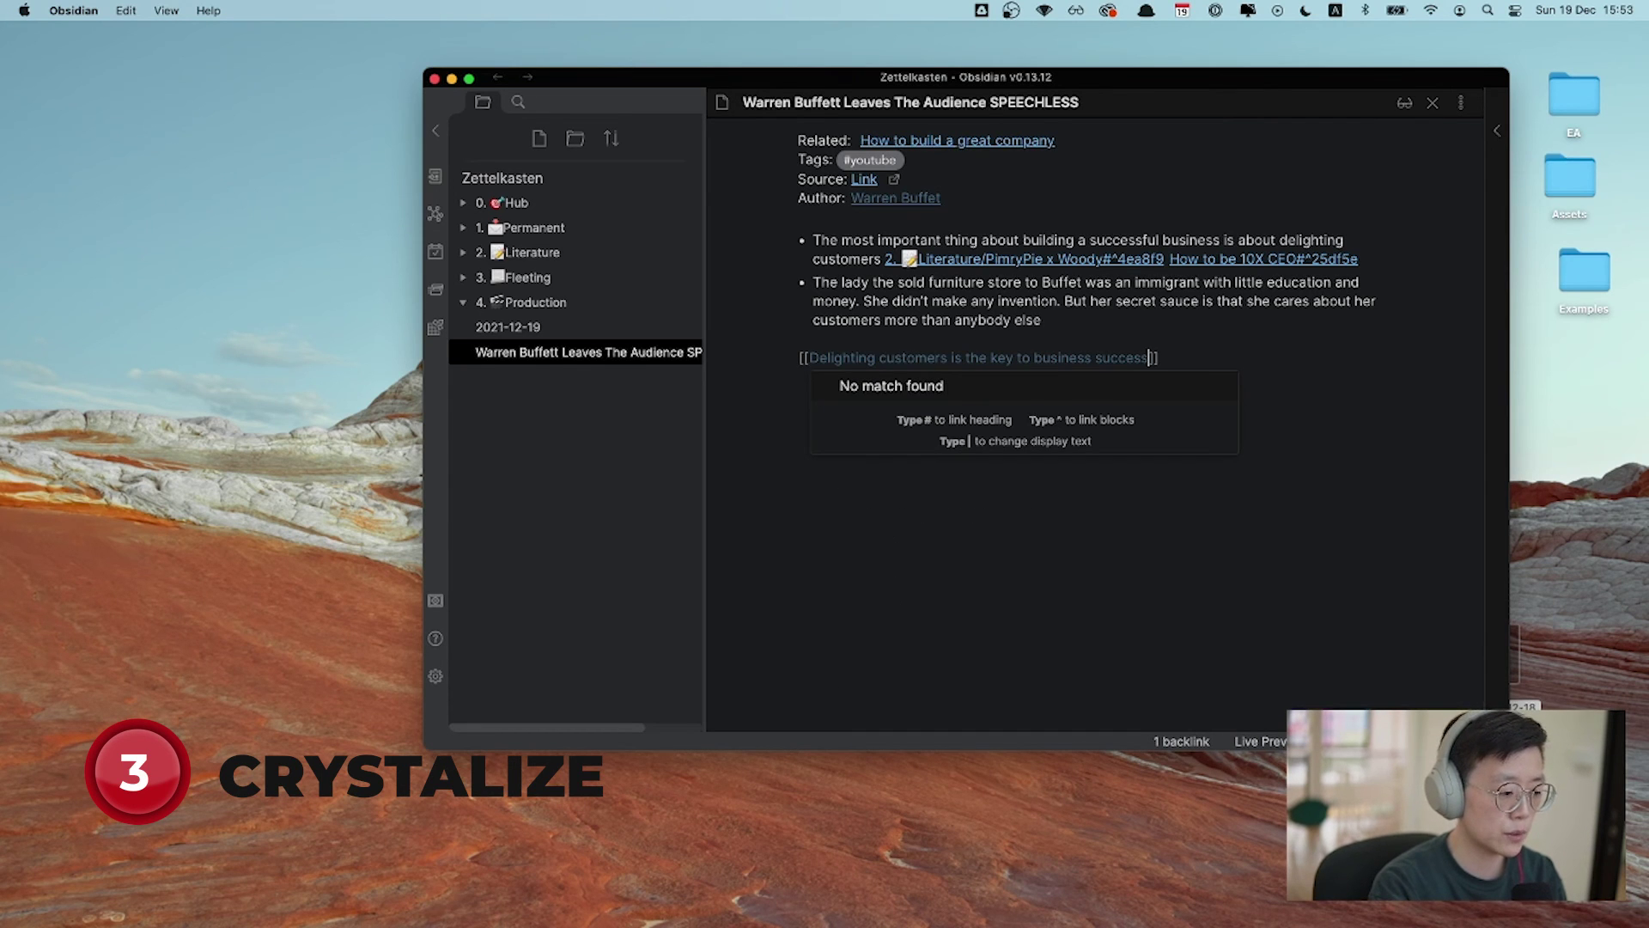
left_click(1178, 343)
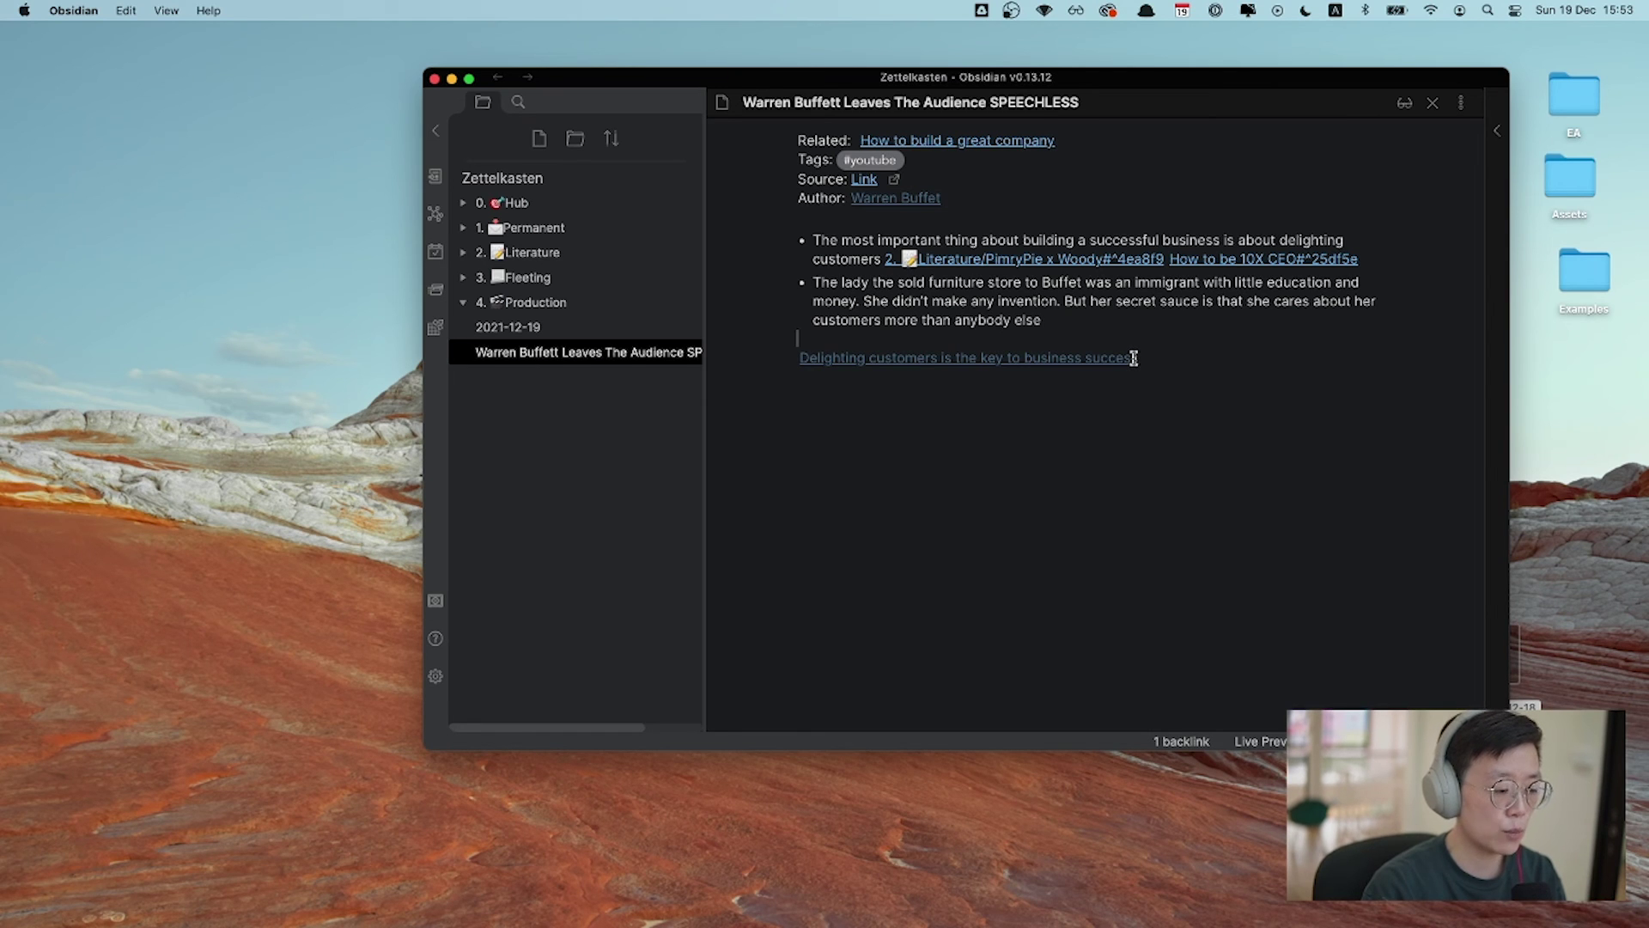
mouse_move(969, 358)
left_click(1018, 359)
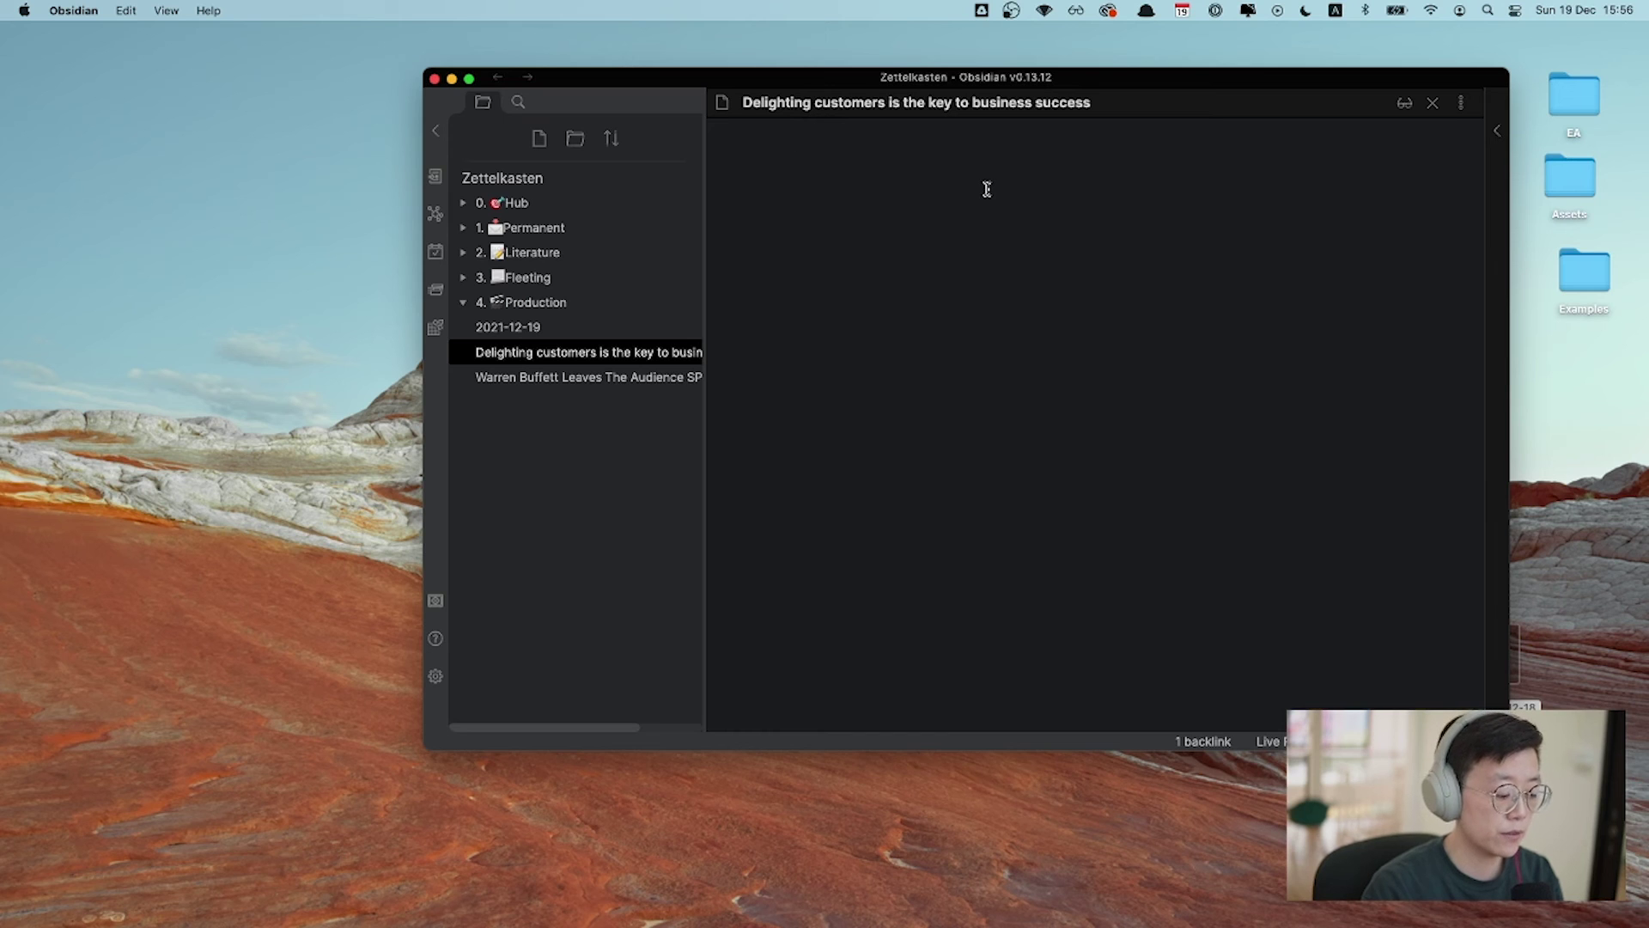
Add 'Related: [[How to build a great company]]', check its backlinks, then return to the 2021-12-19 daily note
type("Related: [[How to build a great company]]")
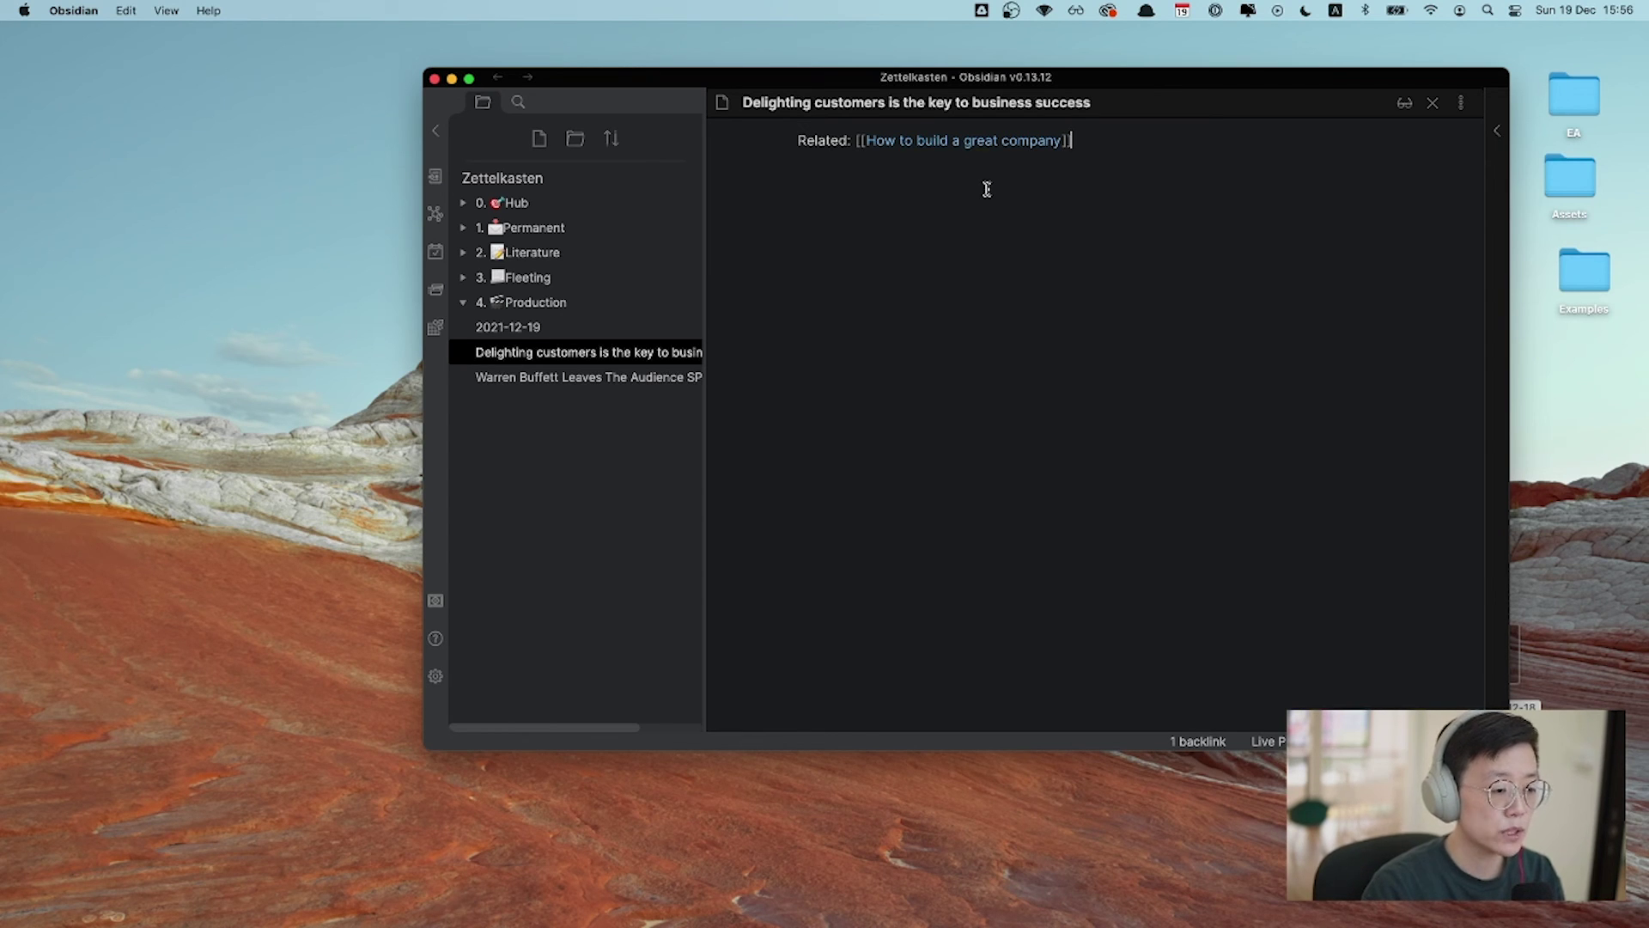
left_click(1496, 132)
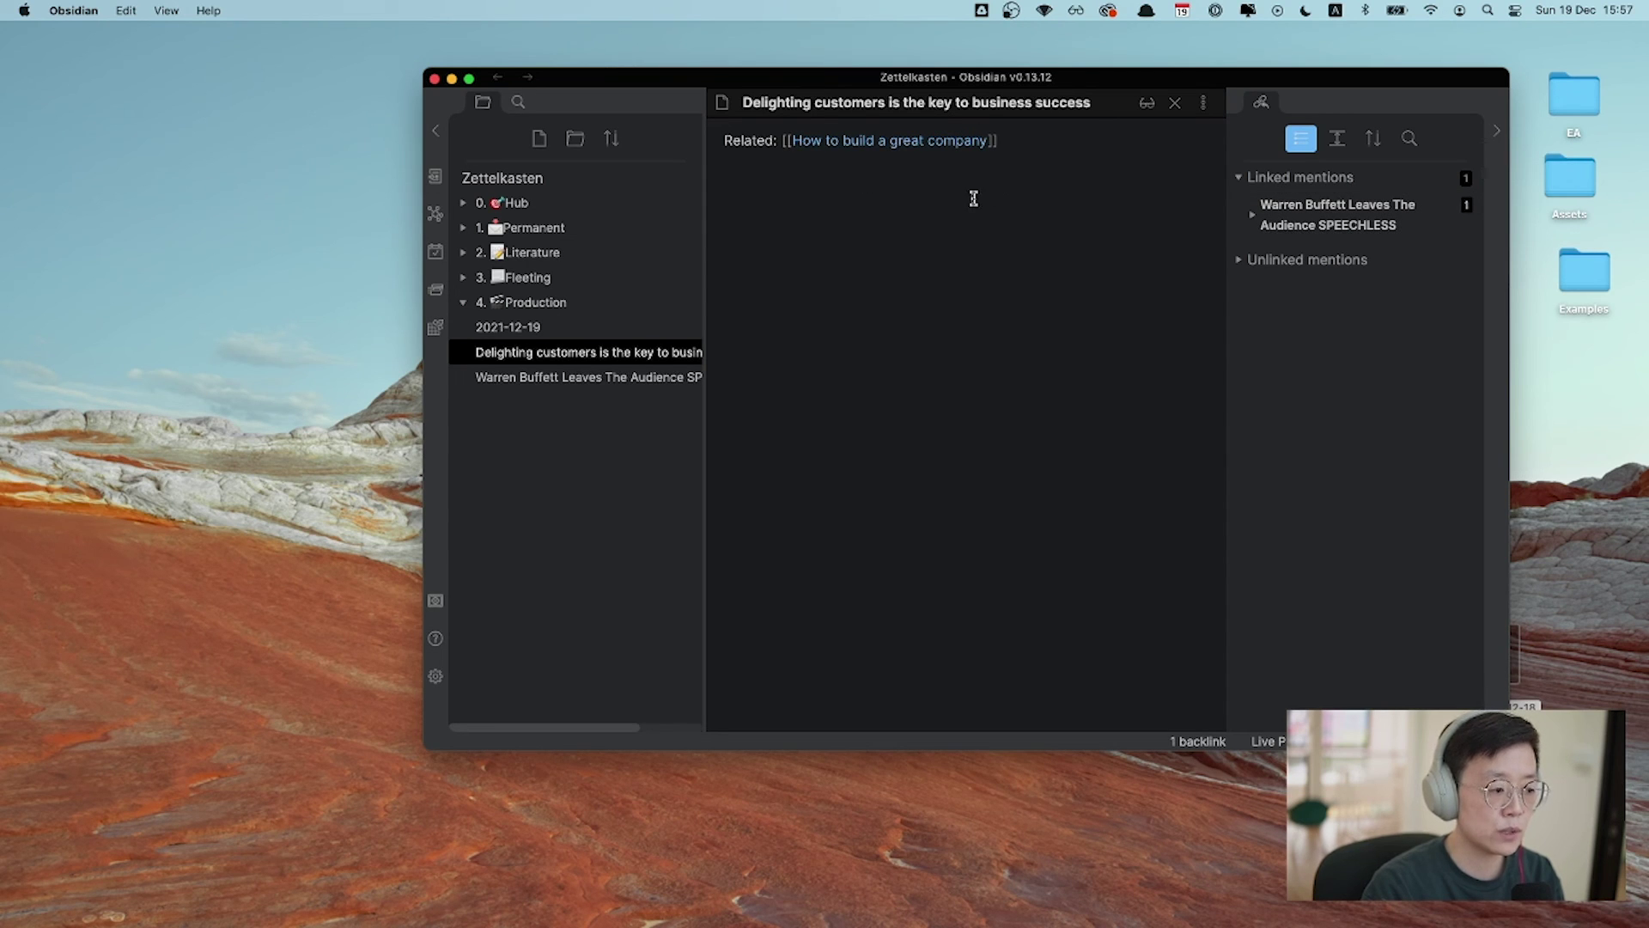
left_click(611, 334)
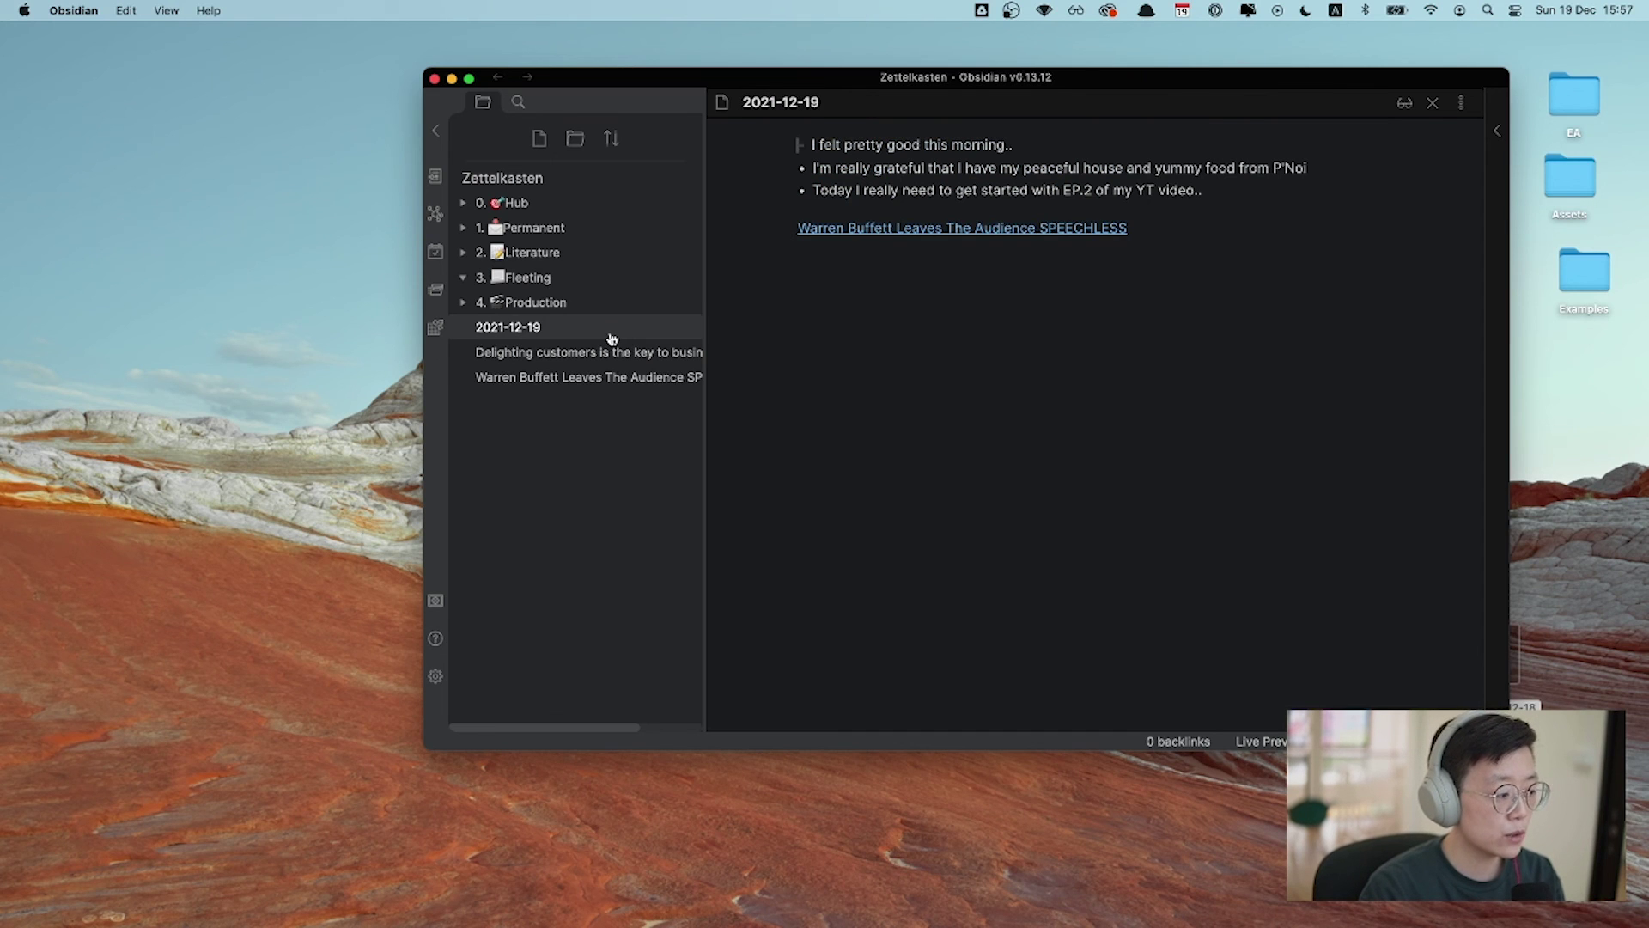
Move 2021-12-19 into 3. Fleeting, Delighting customers into 1. Permanent, and Warren Buffett into 2. Literature
left_click(601, 352)
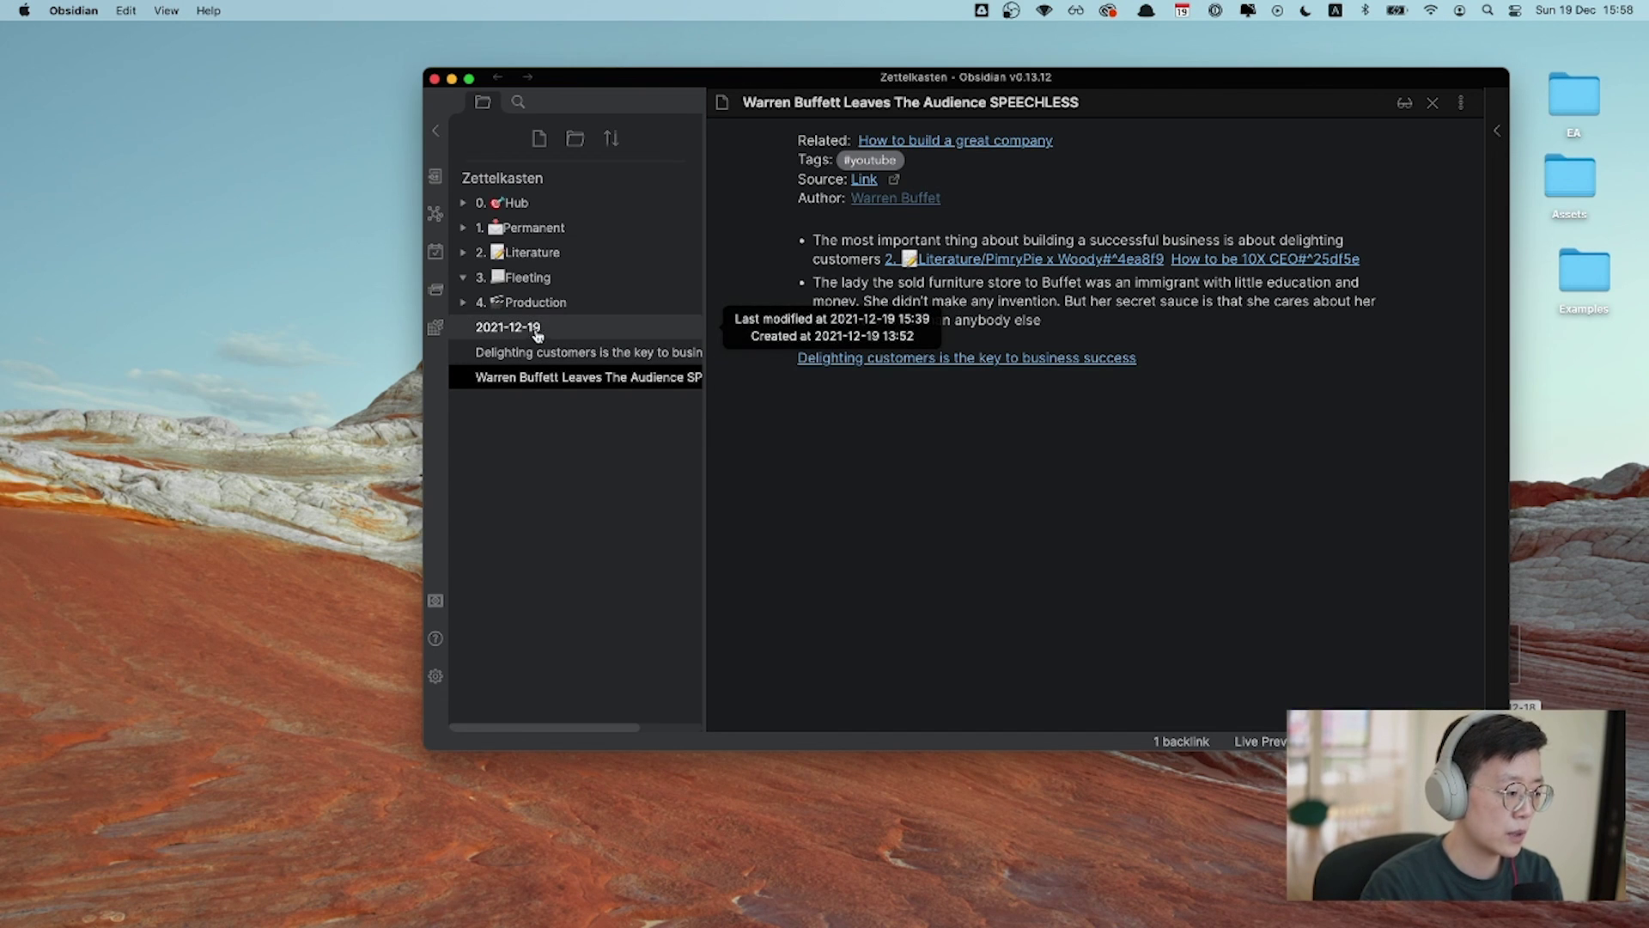
left_click_drag(534, 333, 580, 279)
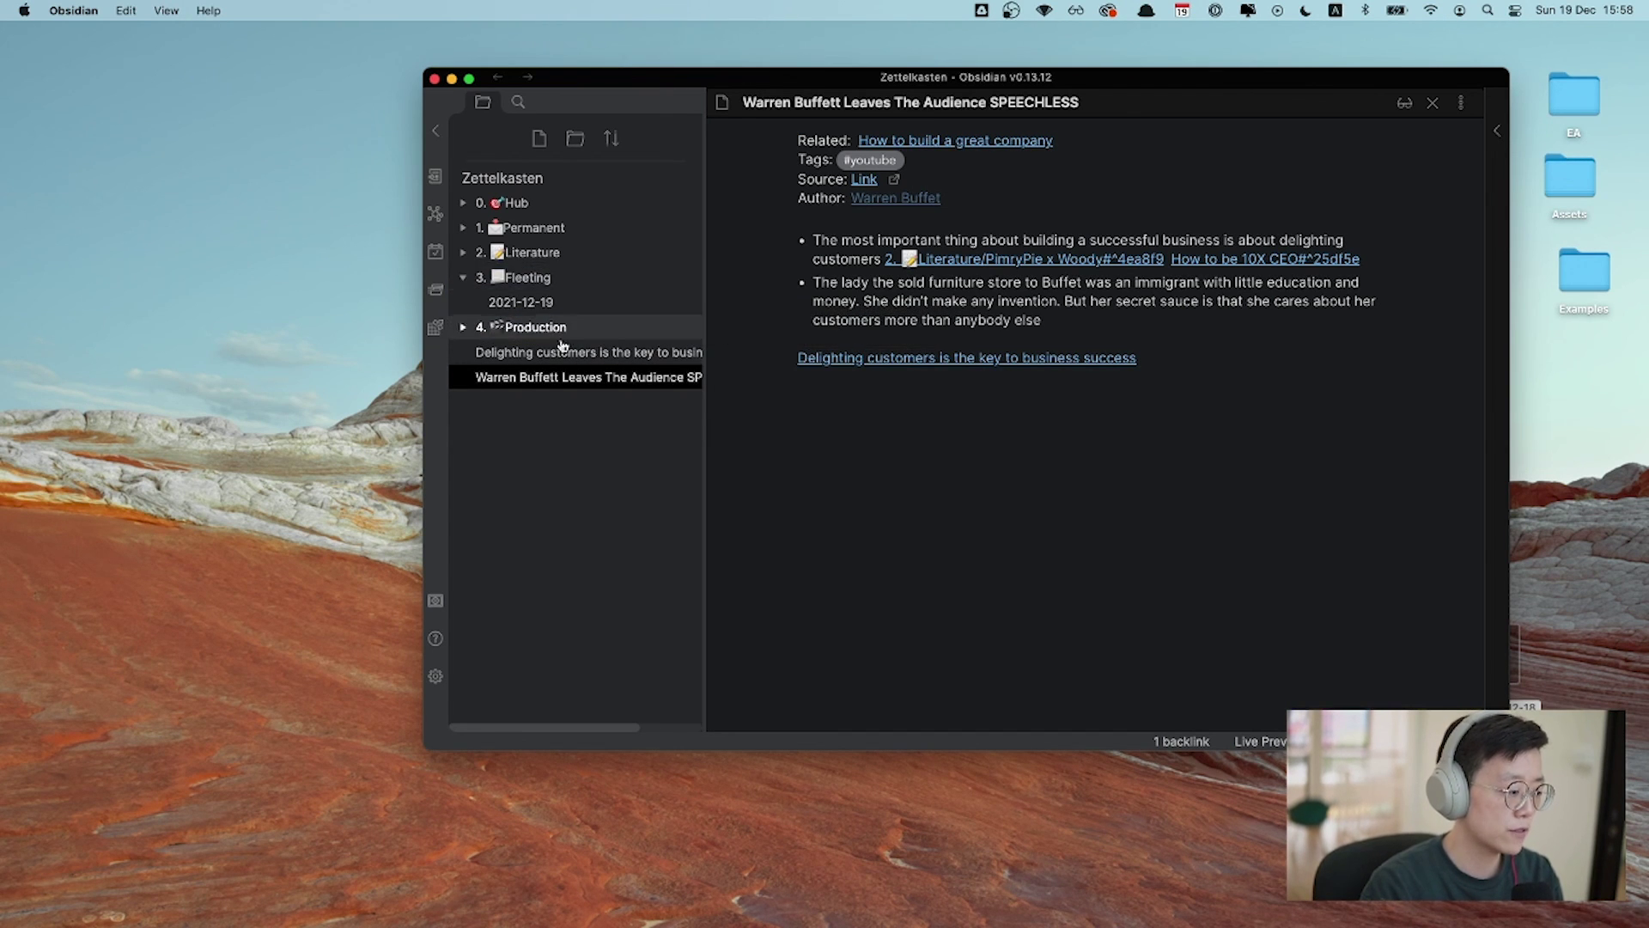
left_click(463, 277)
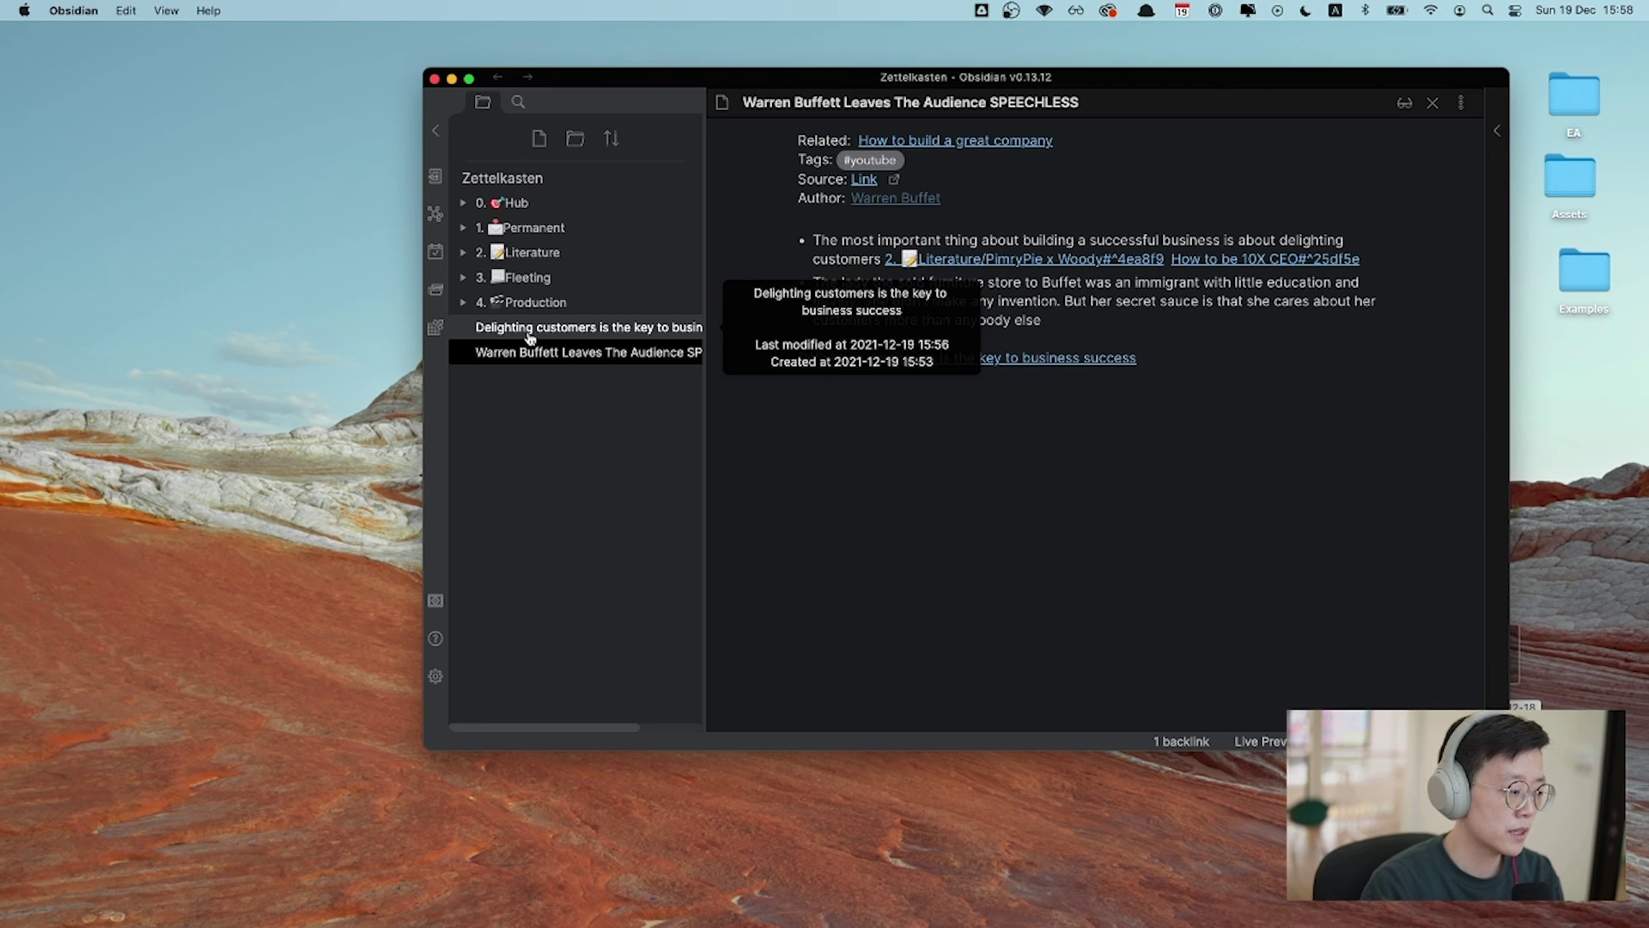
left_click_drag(530, 329, 567, 230)
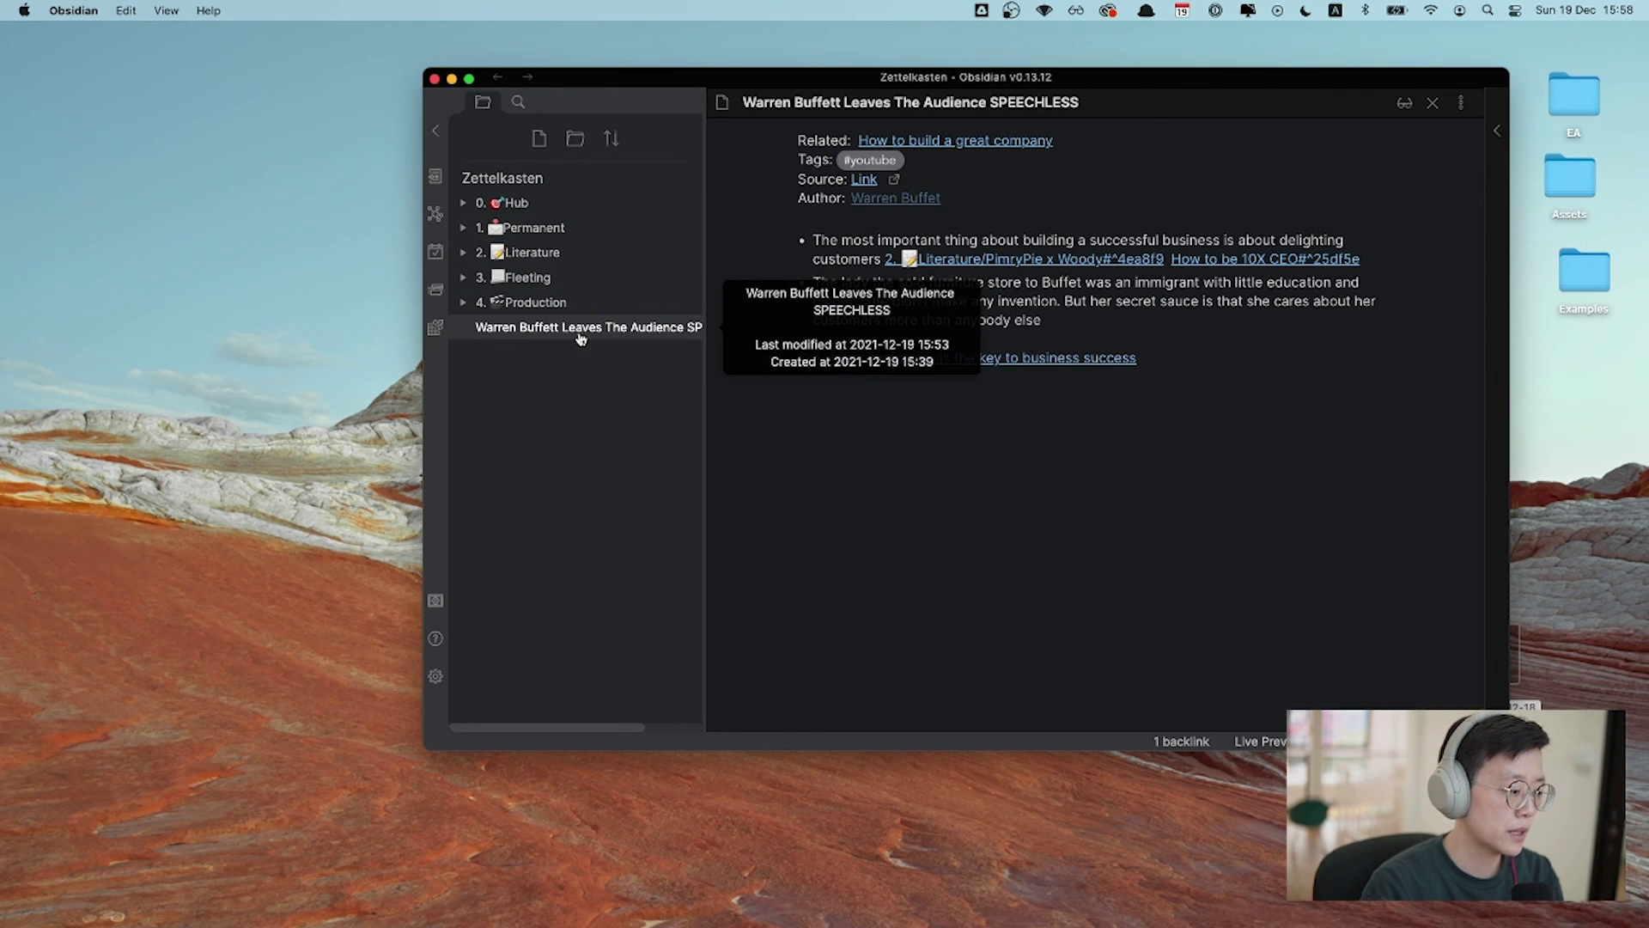
left_click_drag(539, 335, 516, 253)
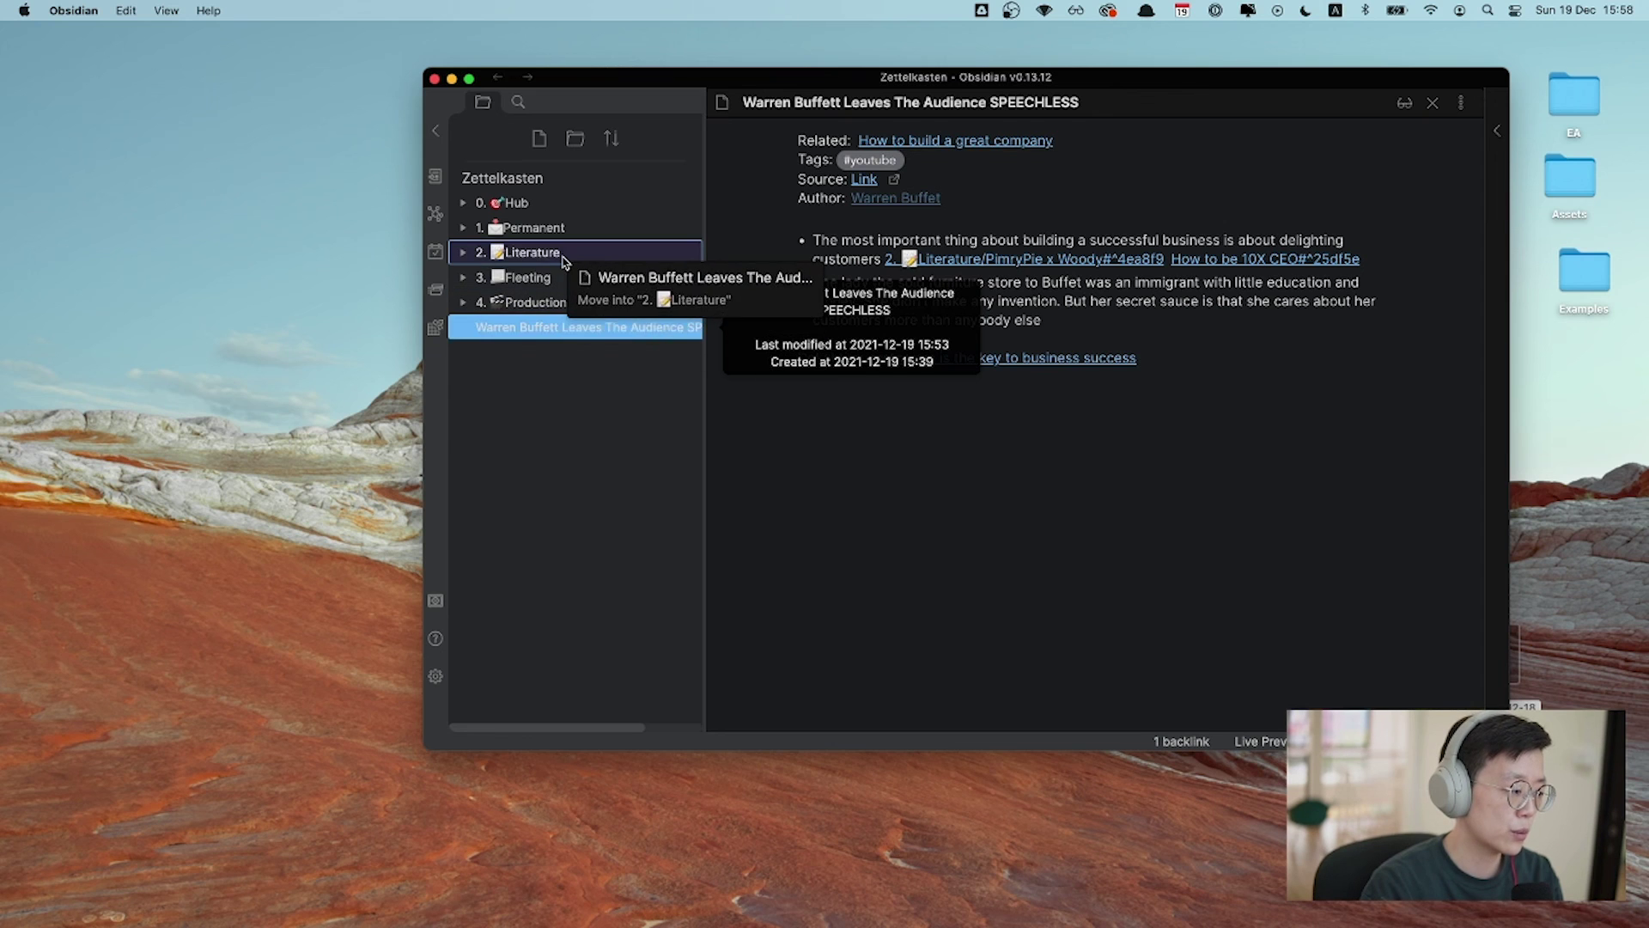
left_click(885, 415)
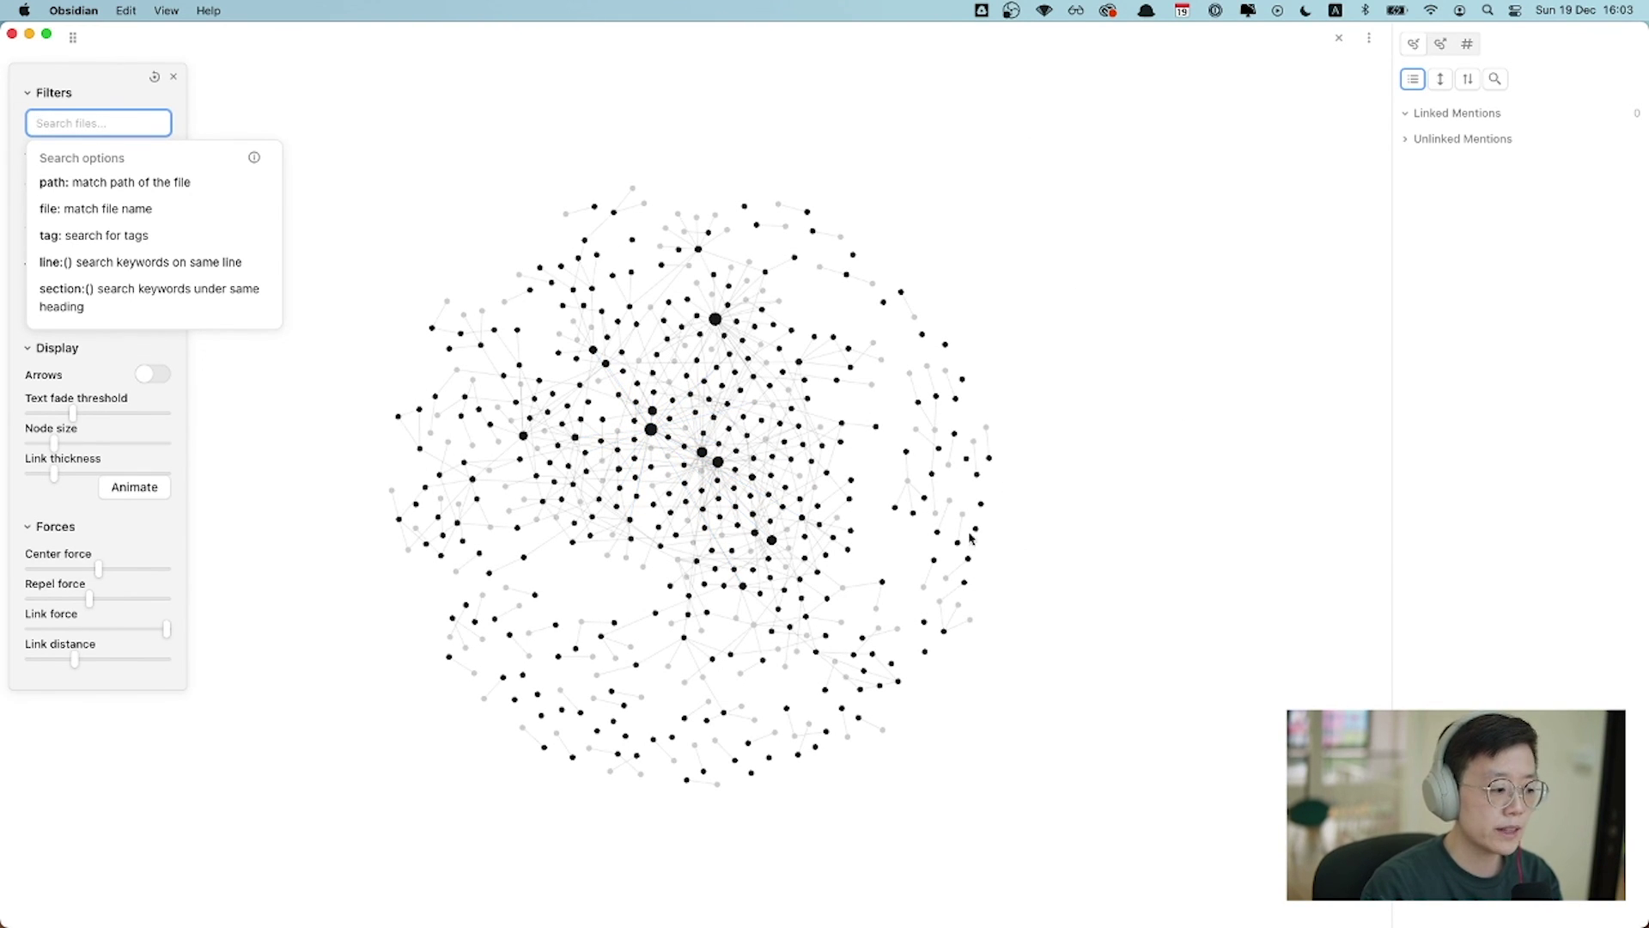
Zoom into the graph and filter it with the search term 'leadership'
scroll(662, 492, "up", 2)
scroll(663, 492, "up", 2)
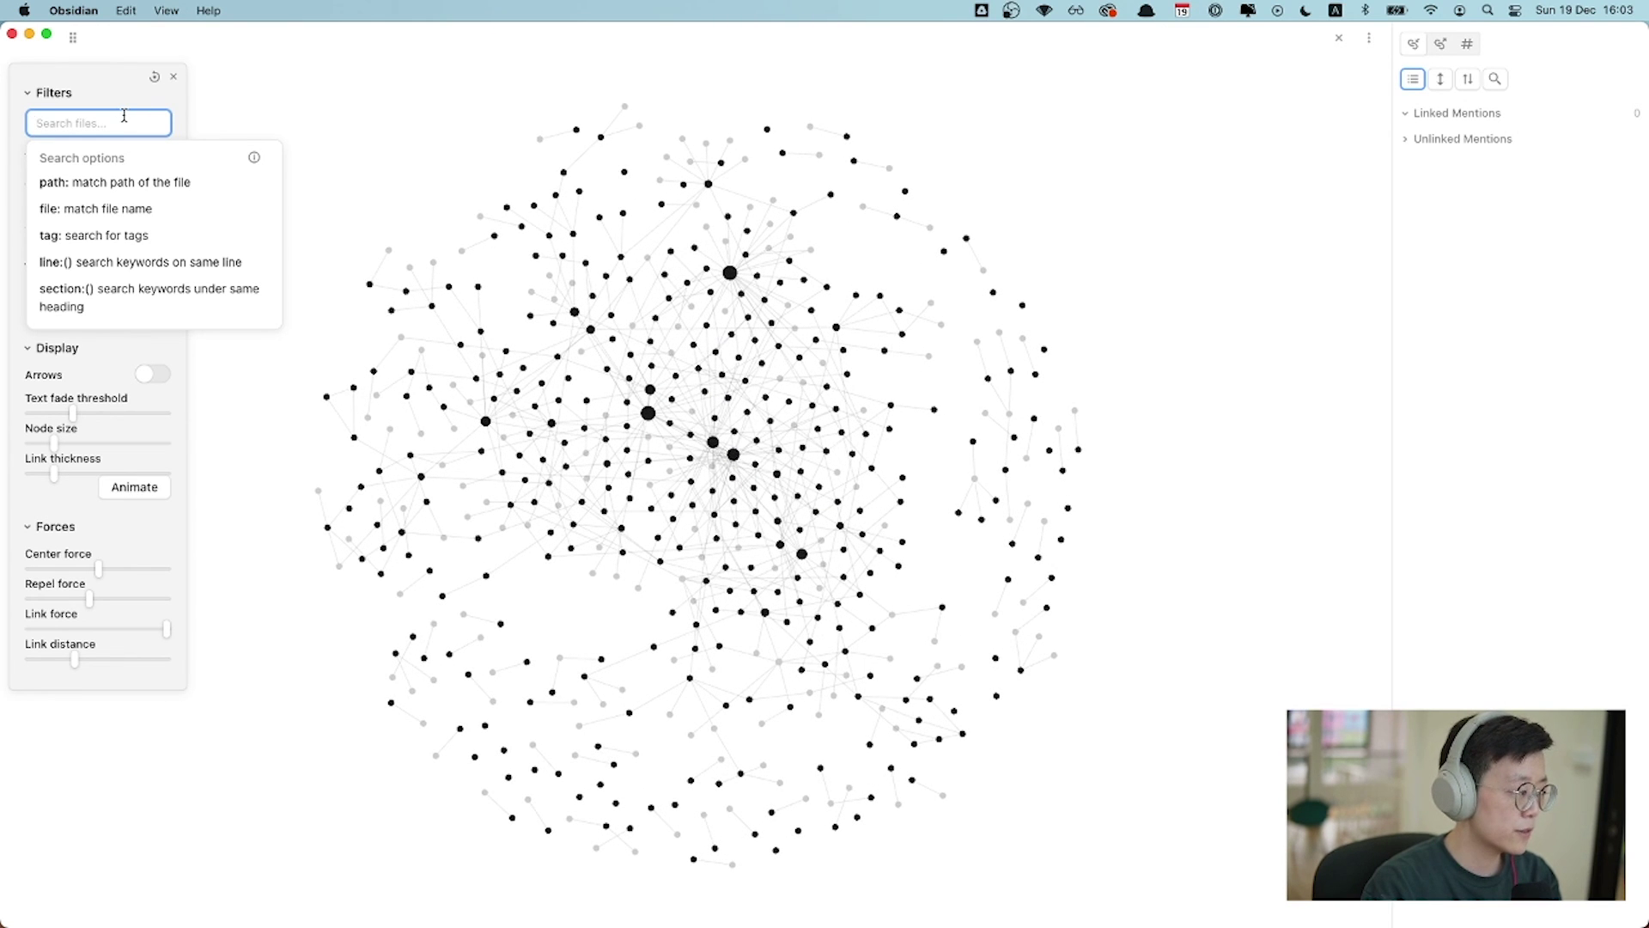
type("leaders")
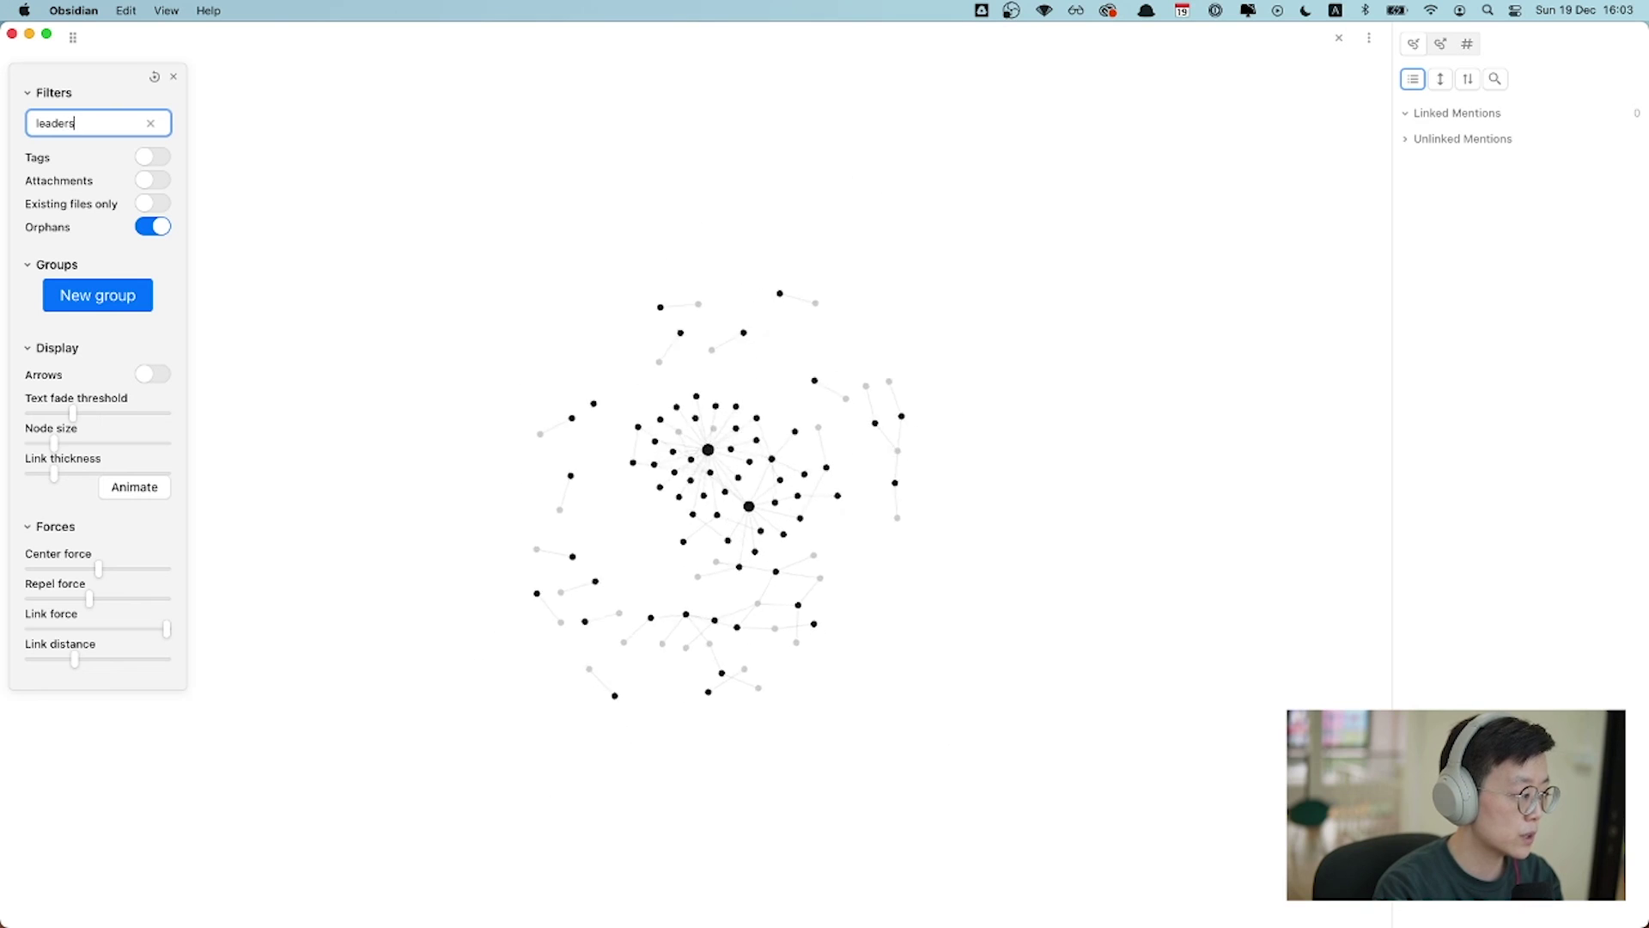
type("hip")
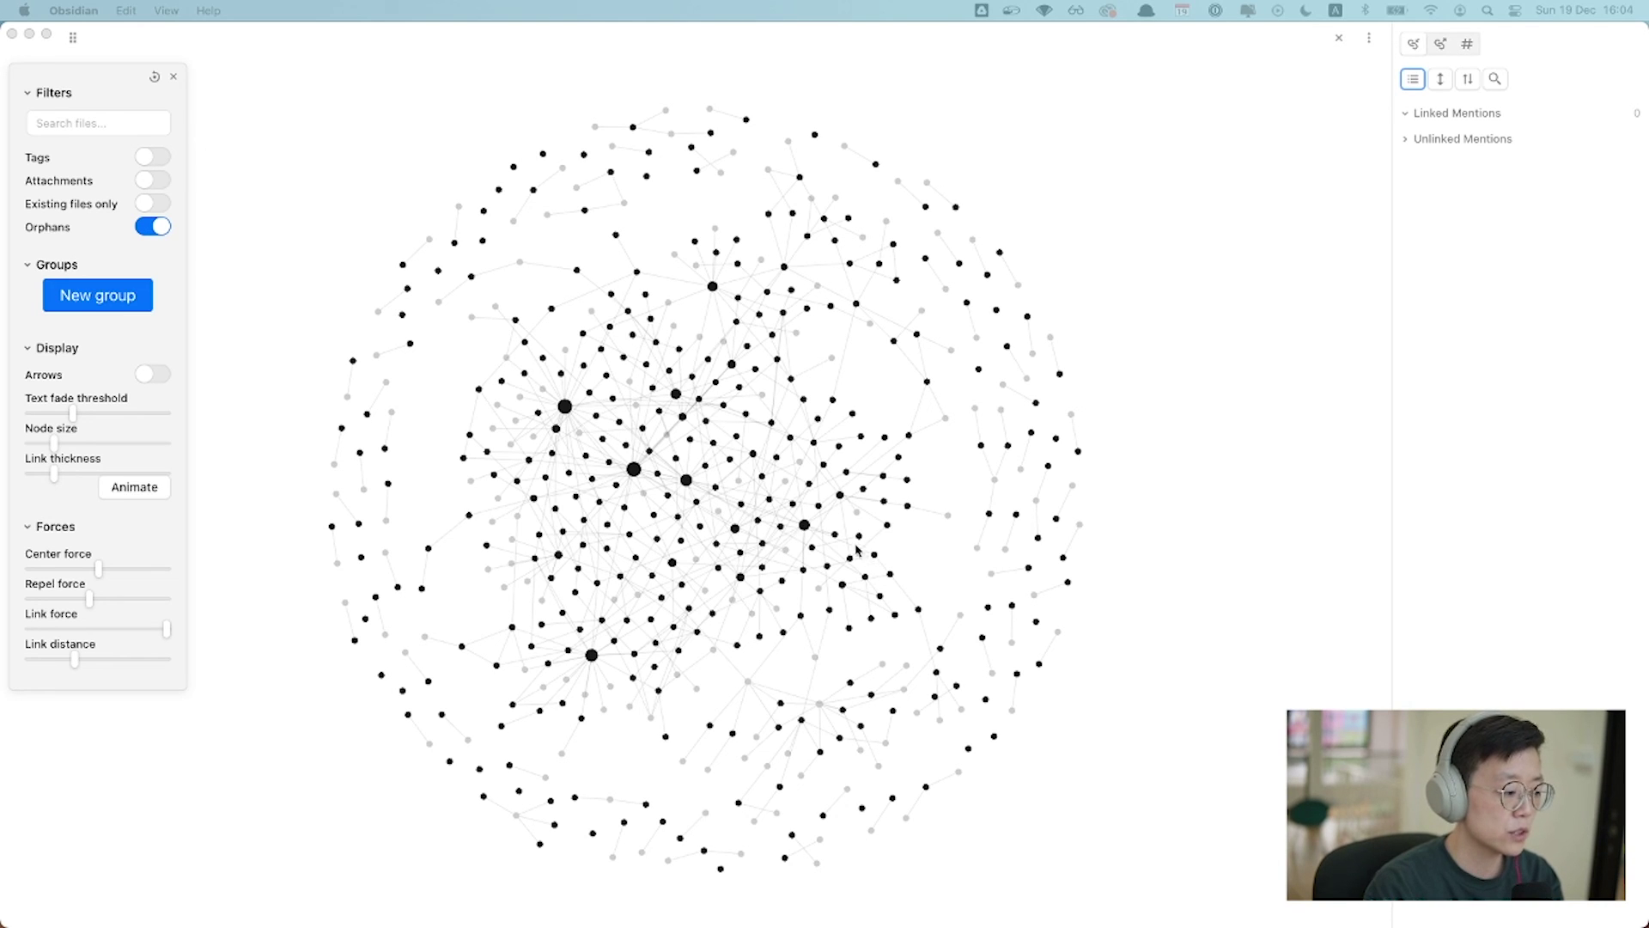
left_click(805, 528)
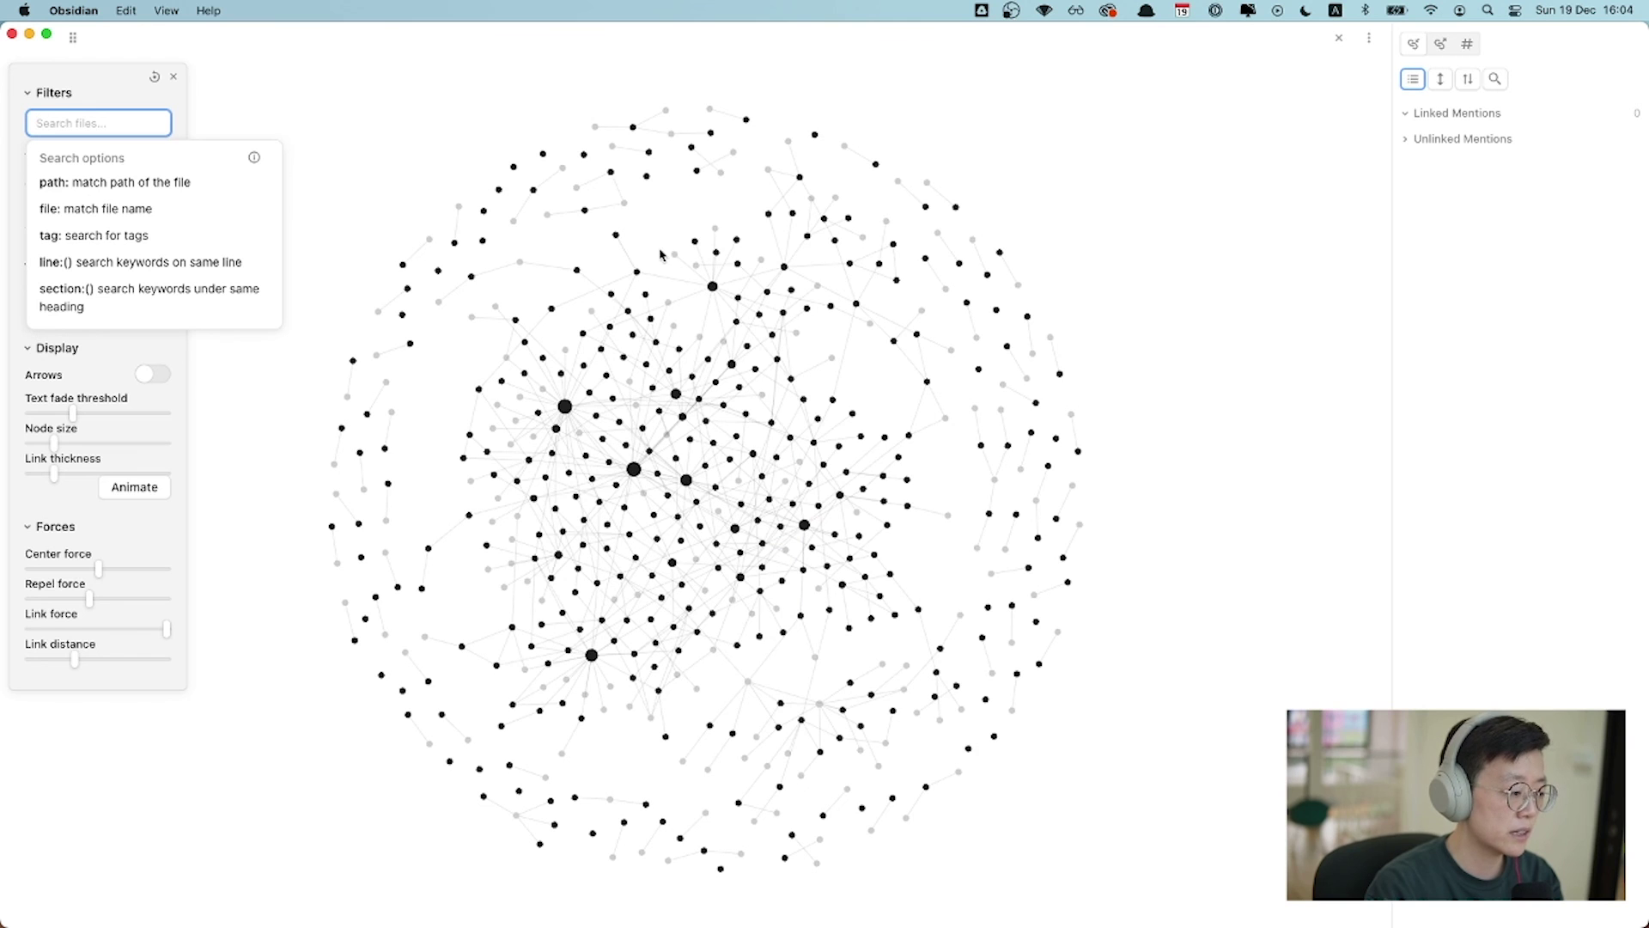
left_click_drag(712, 286, 839, 268)
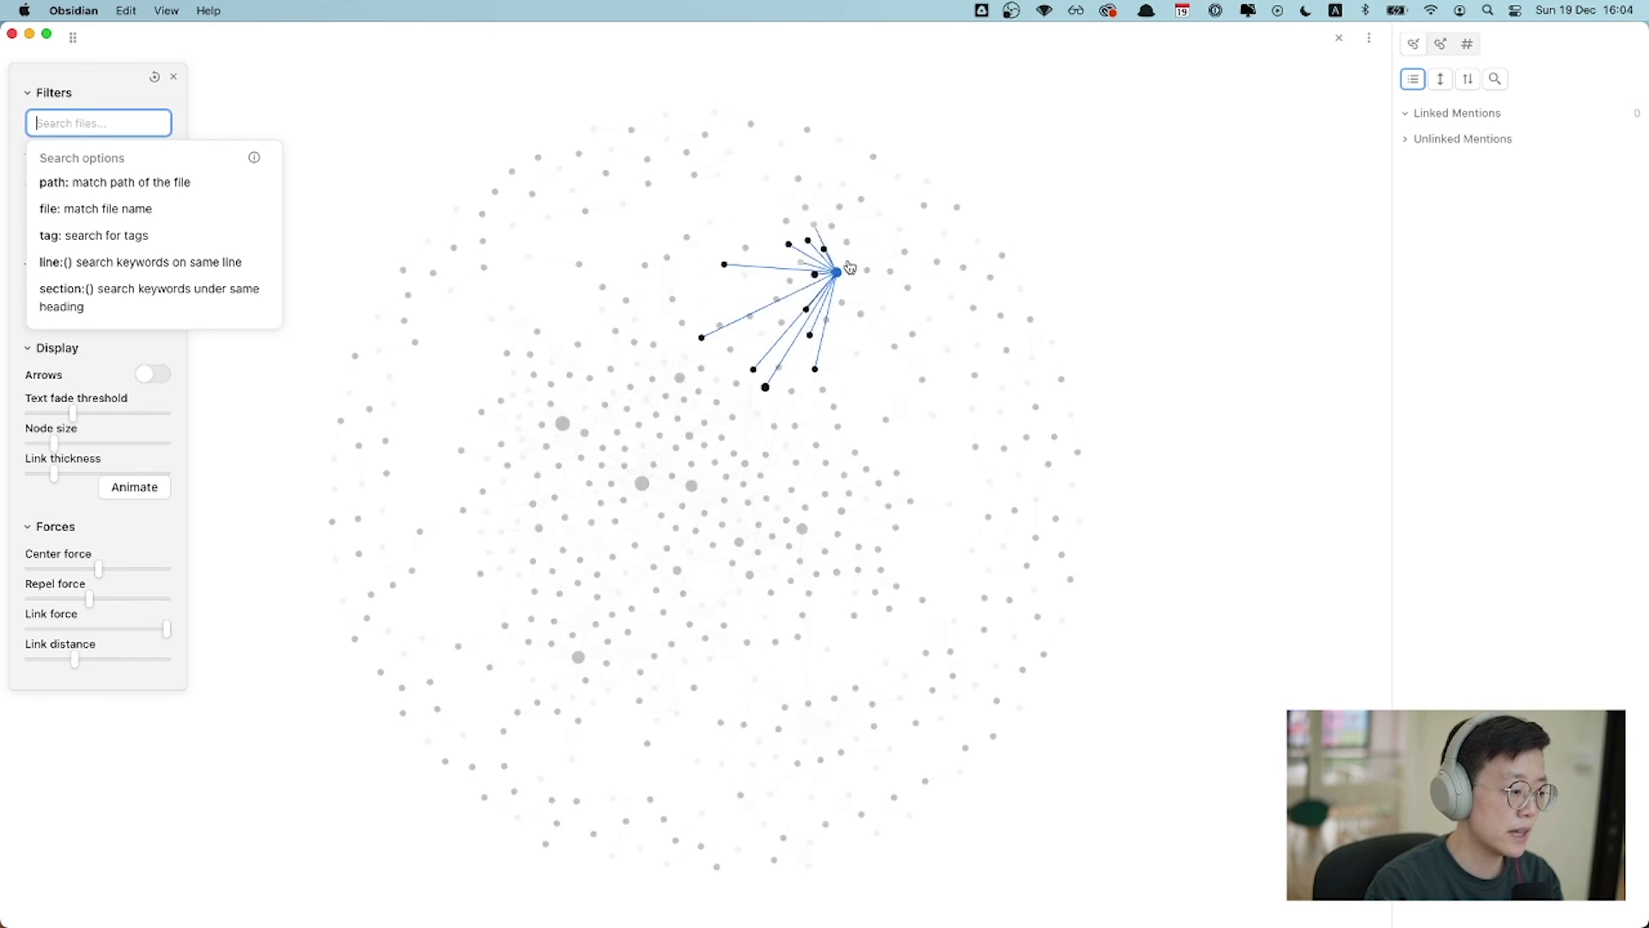